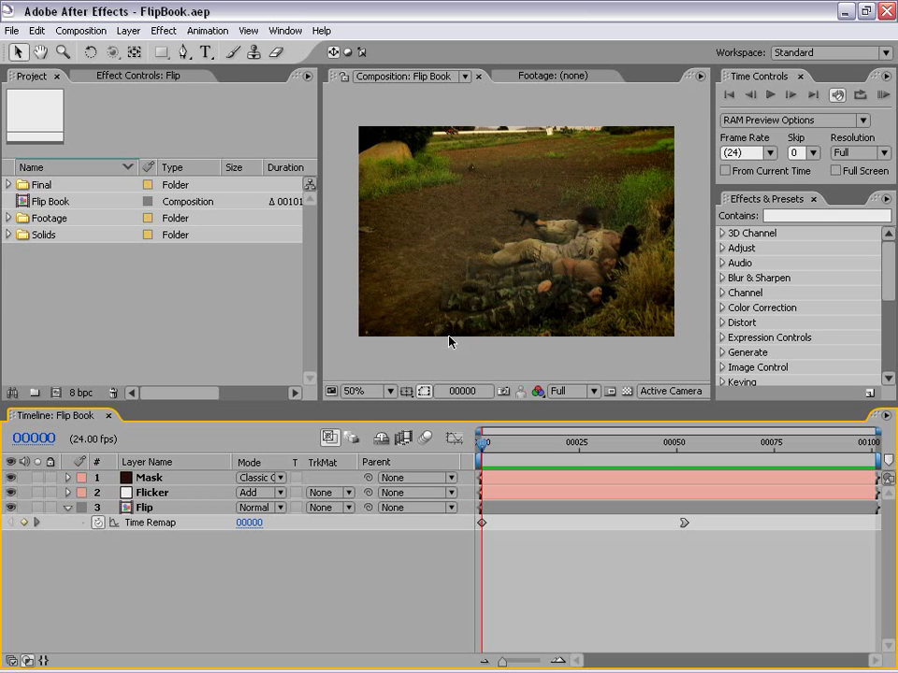
- Play the Flip Book composition in an enlarged viewer, then restore the normal layout
key(grave)
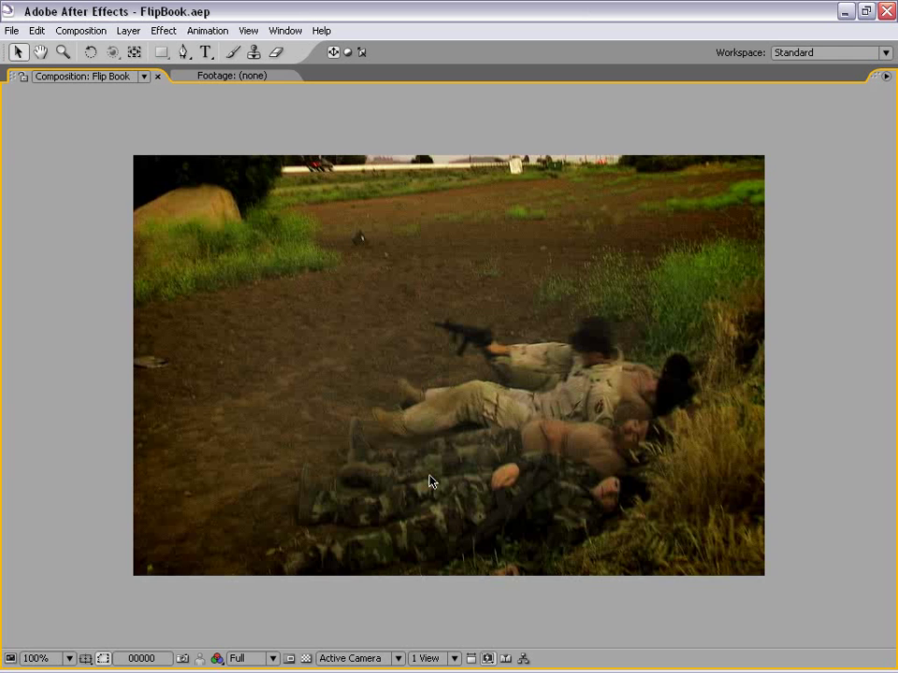
key(space)
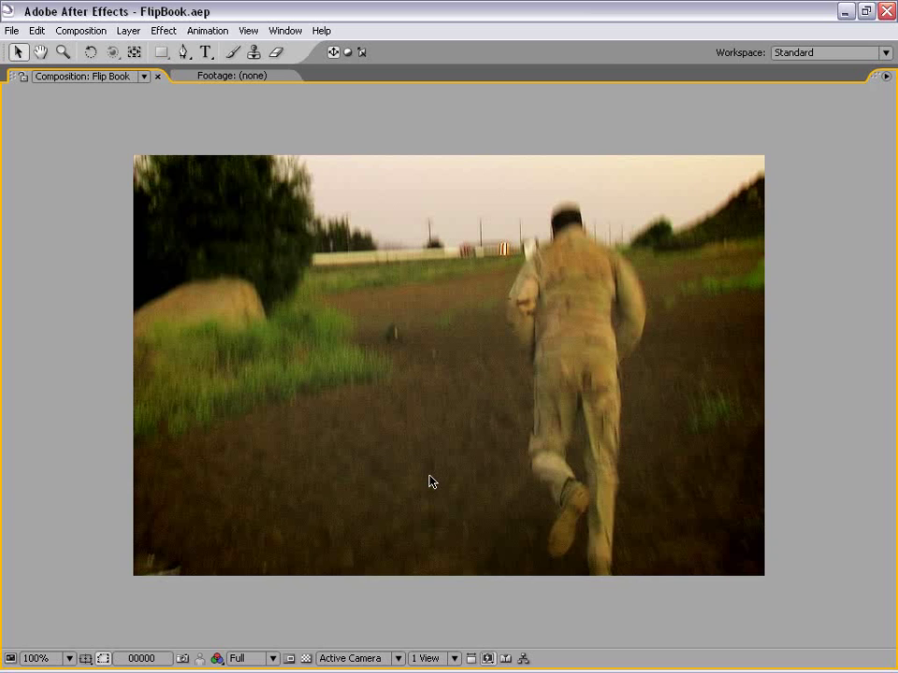
key(grave)
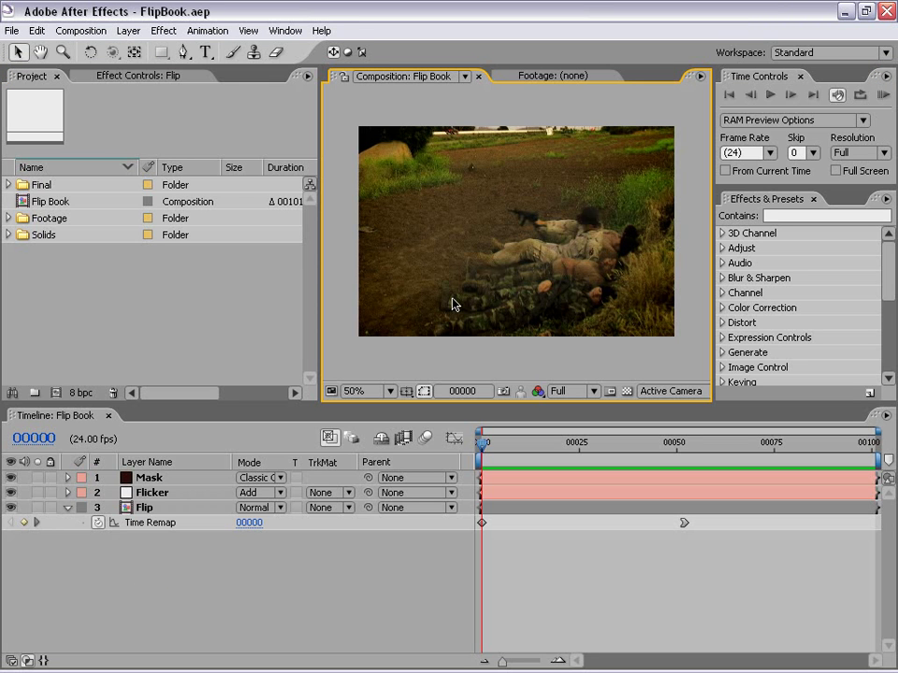
- Scrub through the Flip Book timeline to examine how the flicker and page flipping speed up
drag(482, 440, 822, 450)
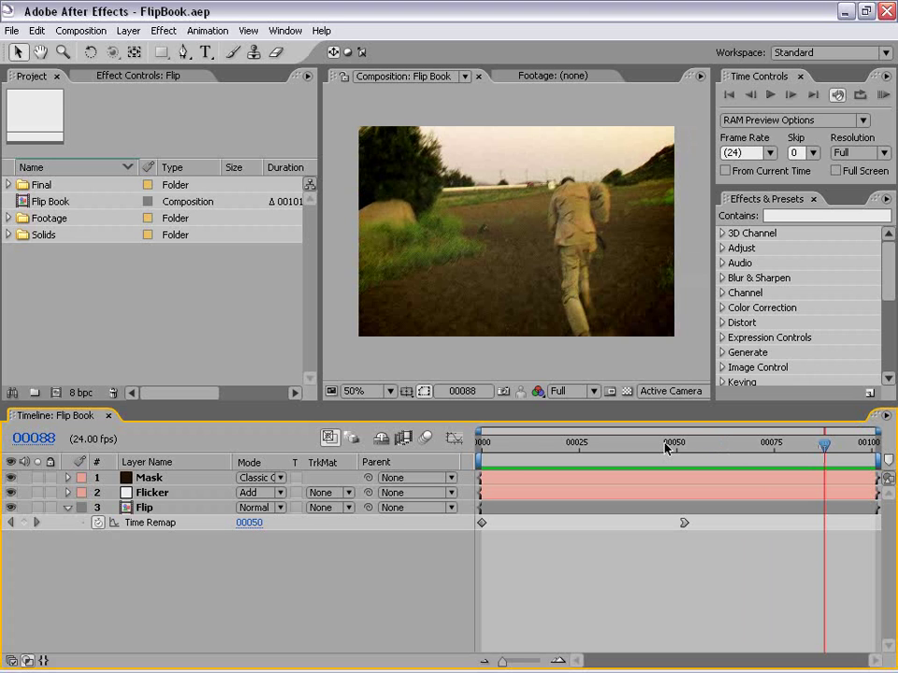
drag(510, 442, 493, 460)
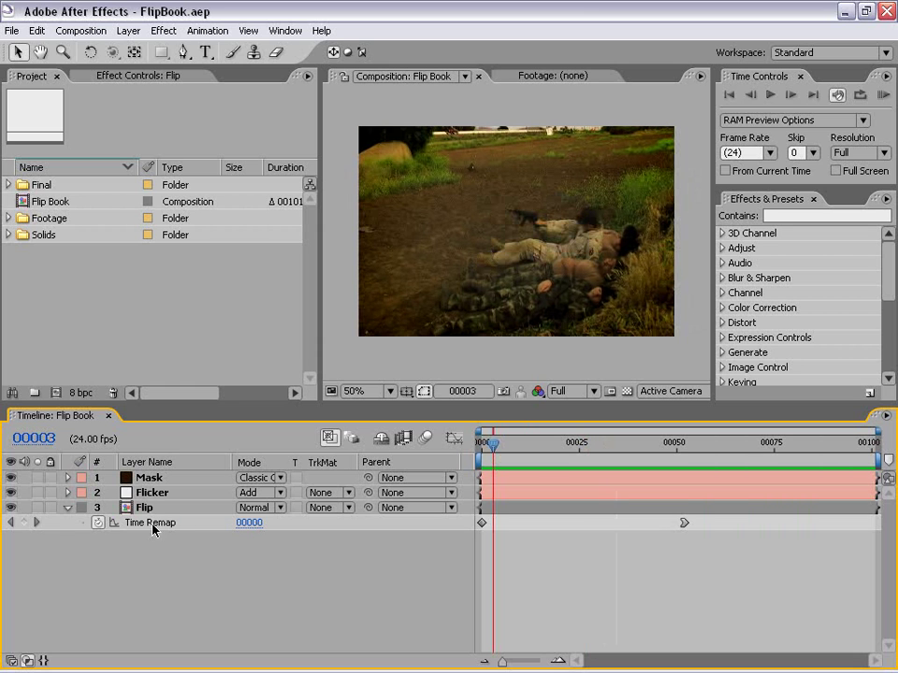
click(513, 446)
drag(514, 447, 738, 445)
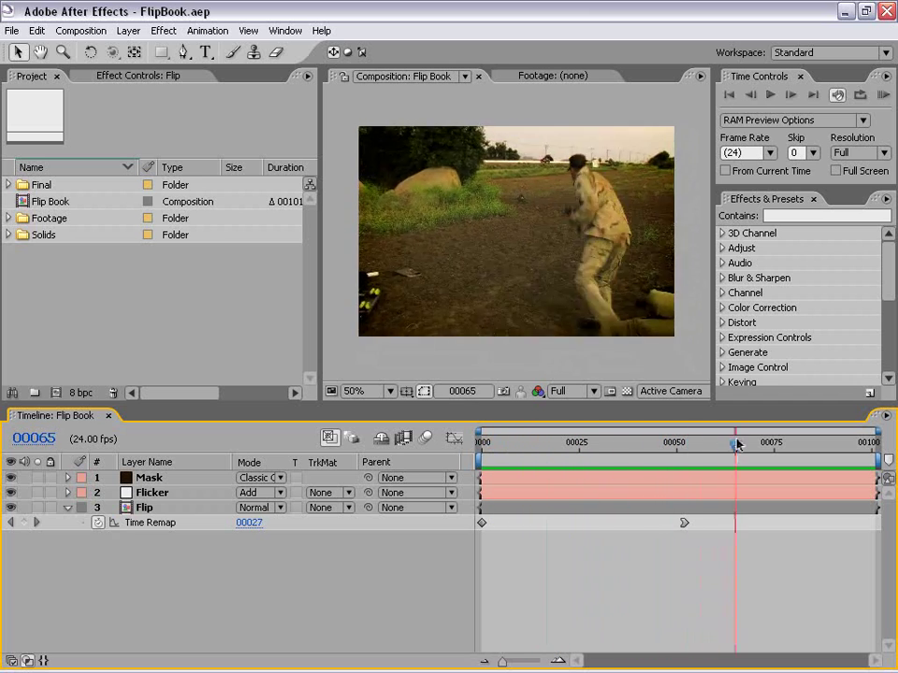
- Examine the Flip layer's Time Remap curve in the Graph Editor, return to the layer view and go to frame 50
click(141, 523)
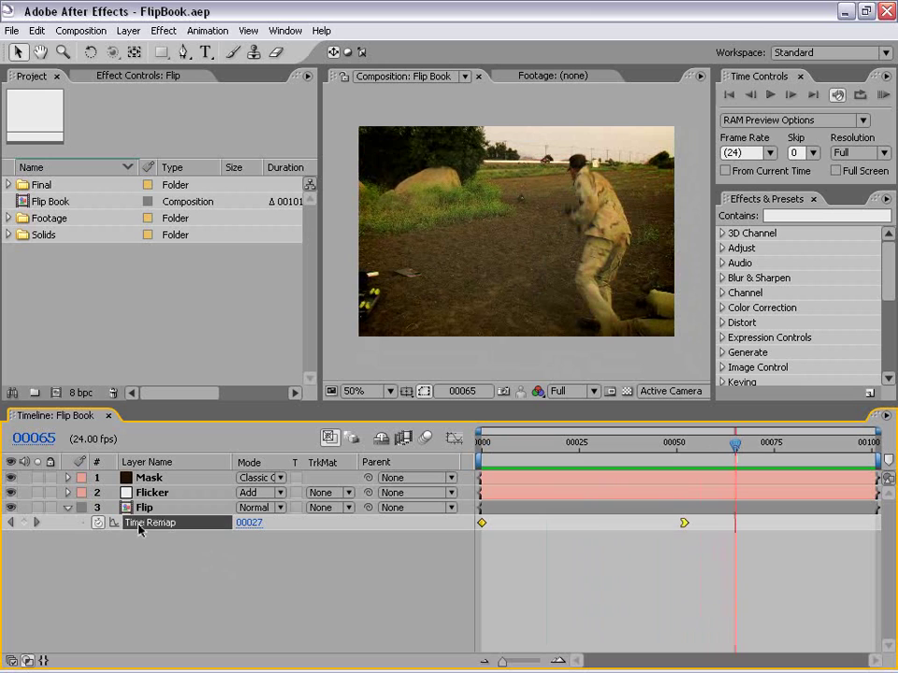
click(454, 439)
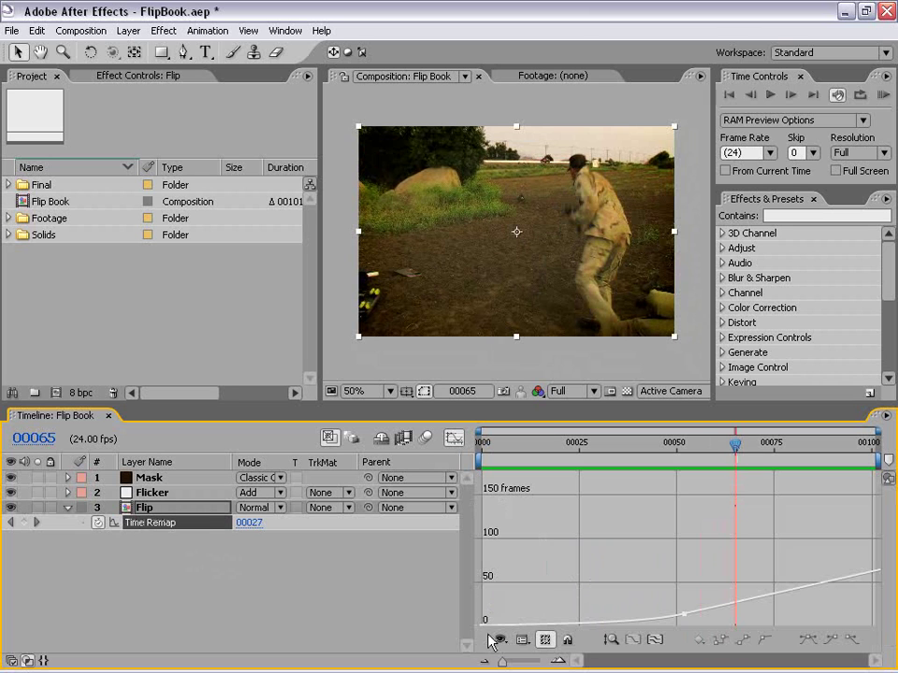
mouse_move(488, 630)
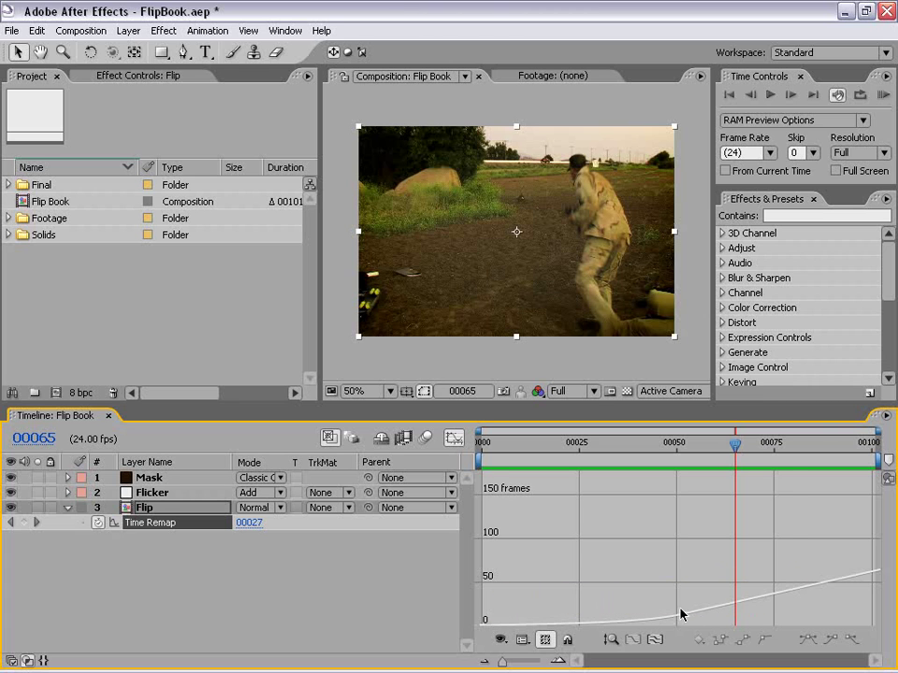
click(453, 438)
click(620, 583)
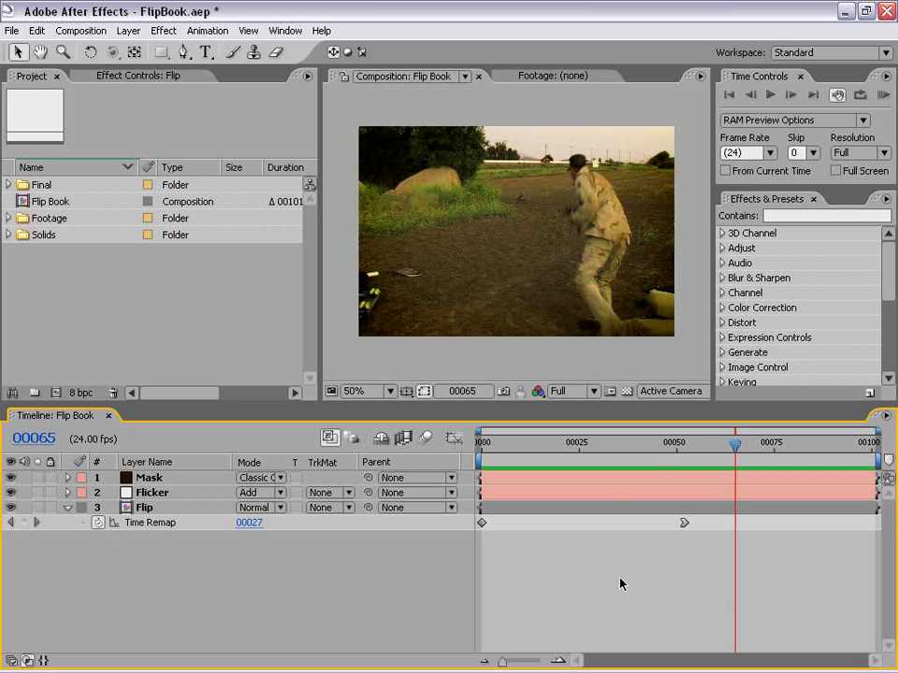
drag(696, 443, 677, 454)
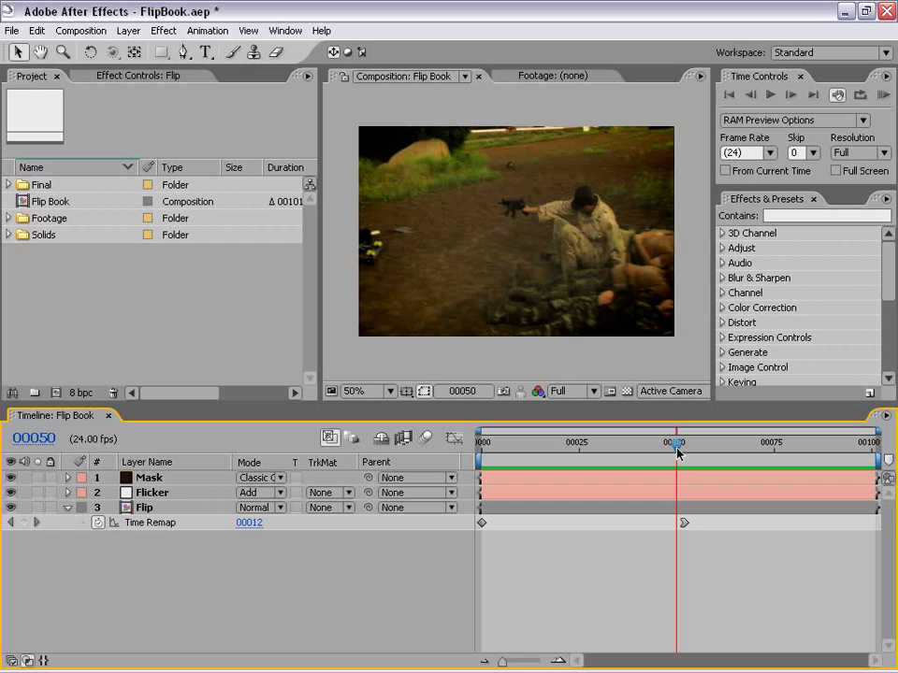
key(backslash)
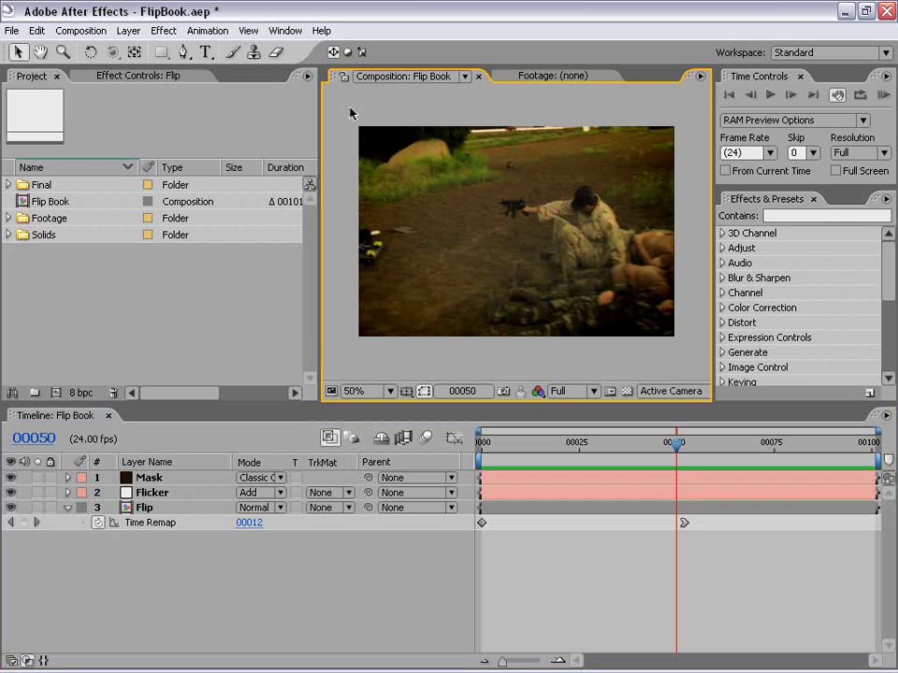
- Preview running.mov from the Footage folder by scrubbing through the clip, then close its viewer
click(9, 218)
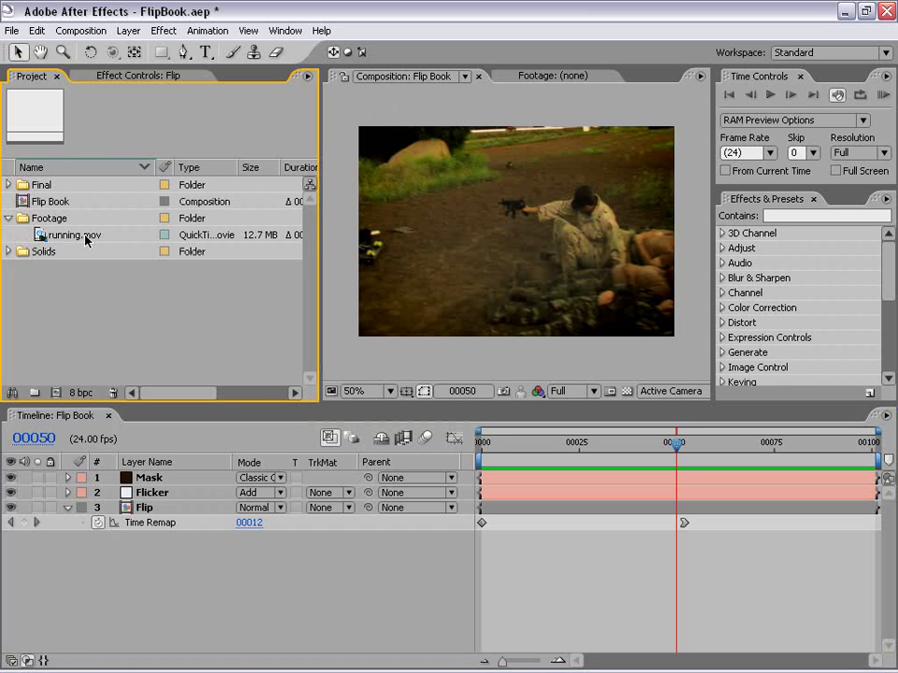
double_click(40, 237)
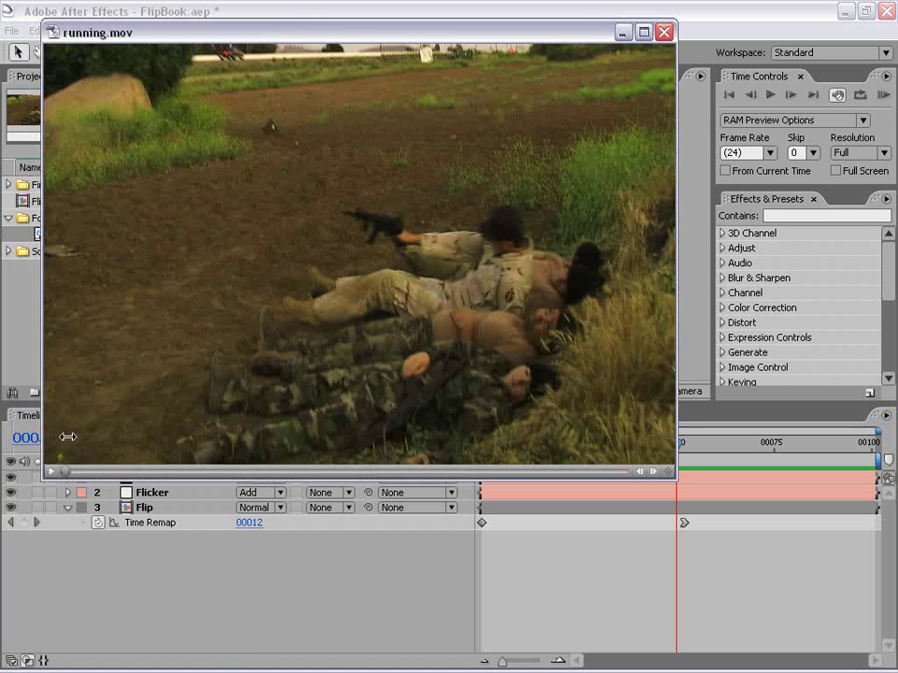
drag(109, 471, 332, 471)
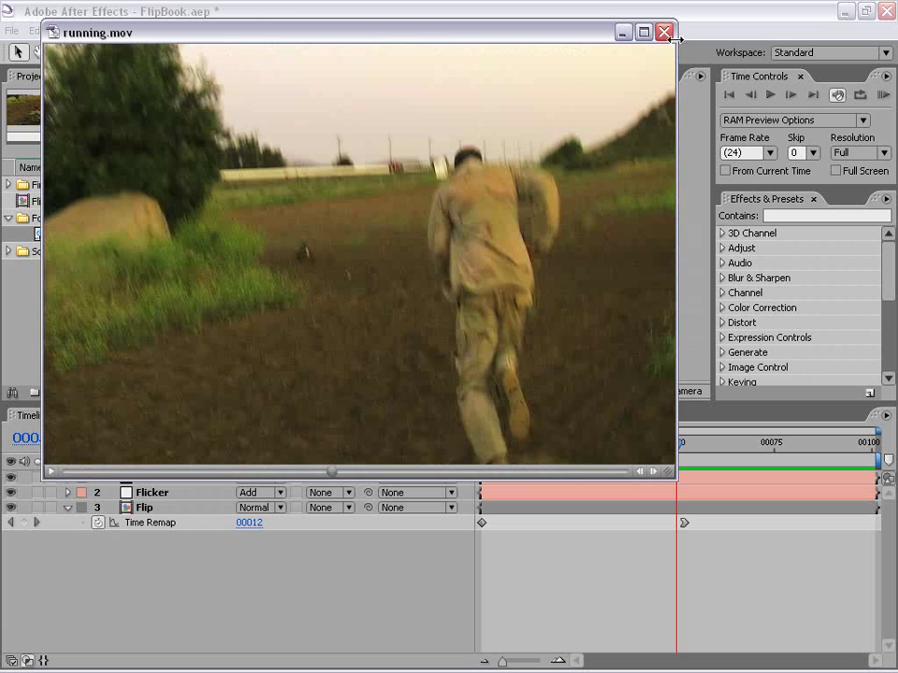
click(664, 32)
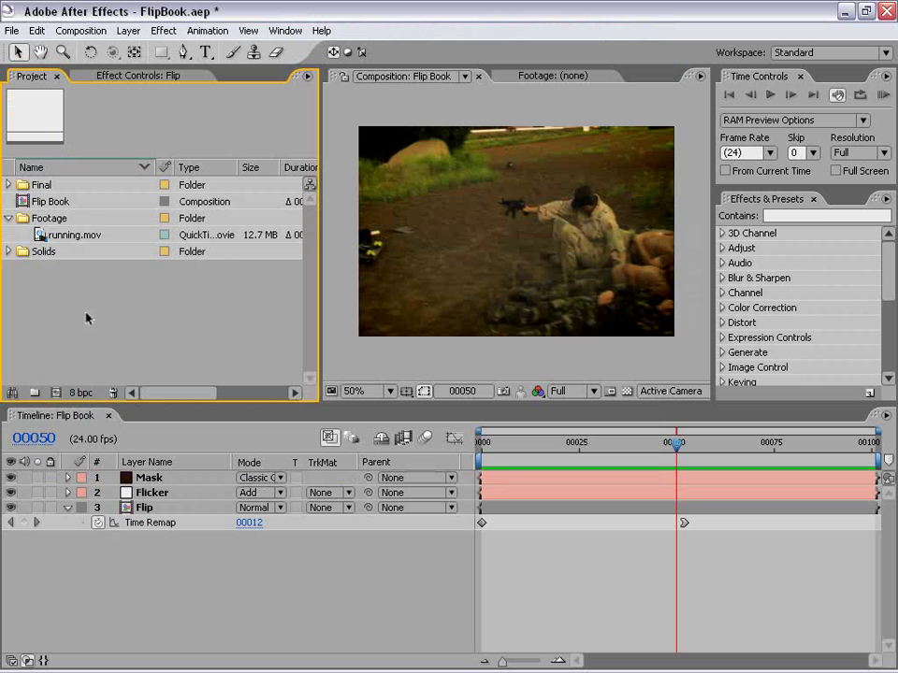
- Create a new composition from the running.mov footage
click(42, 237)
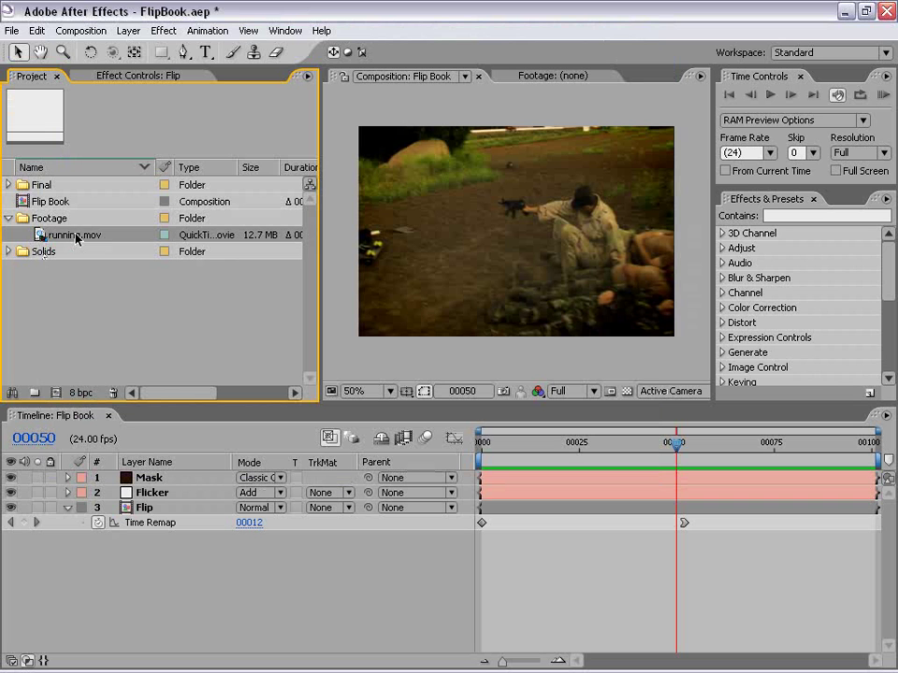
click(56, 394)
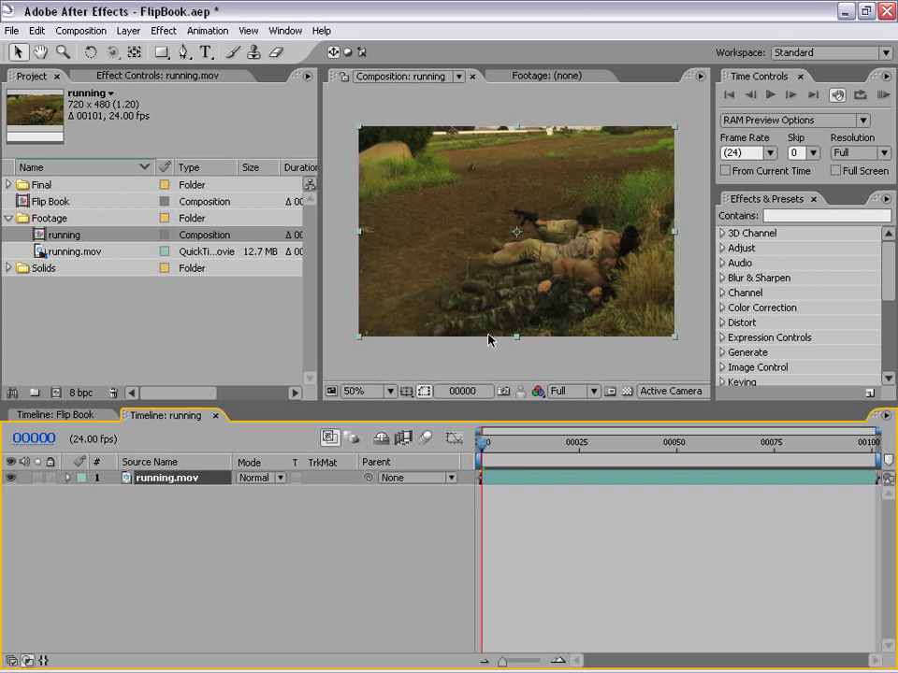
click(487, 373)
click(513, 544)
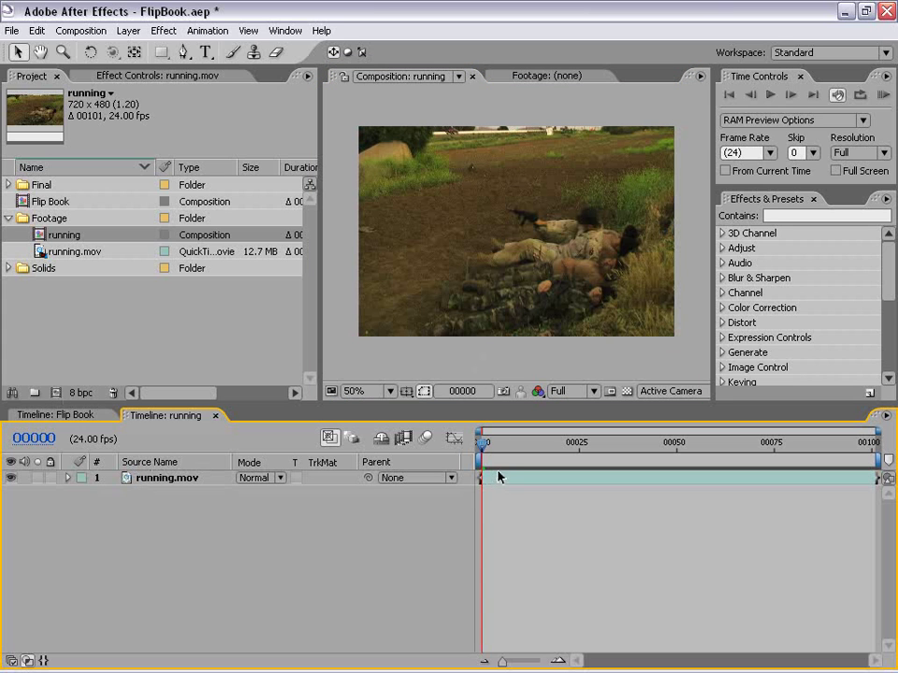
- Pre-compose the running.mov layer as "Put Footage Here", leaving all attributes in the running composition
click(174, 481)
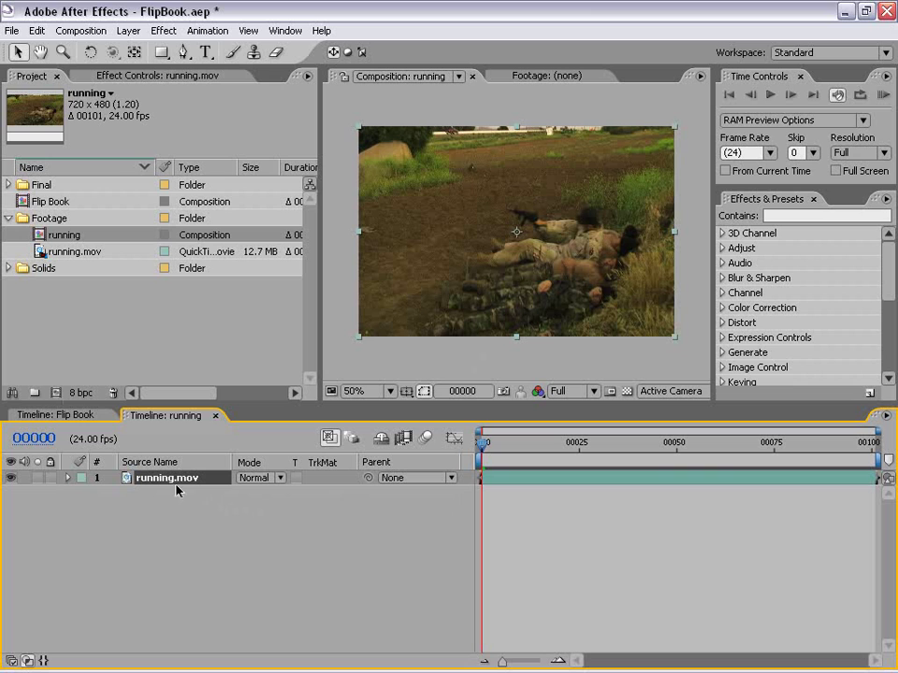
click(128, 31)
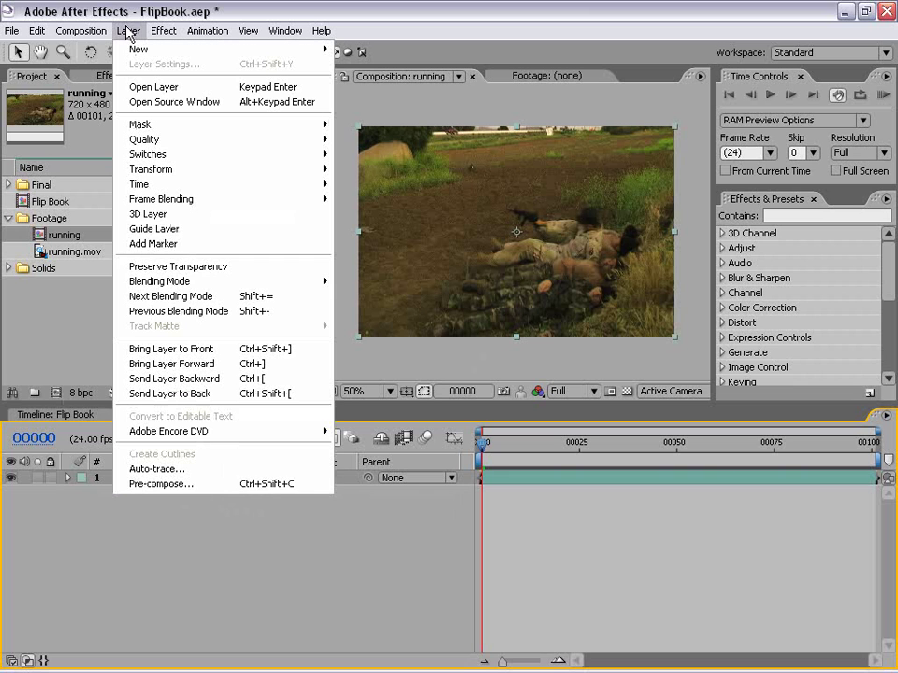
click(215, 484)
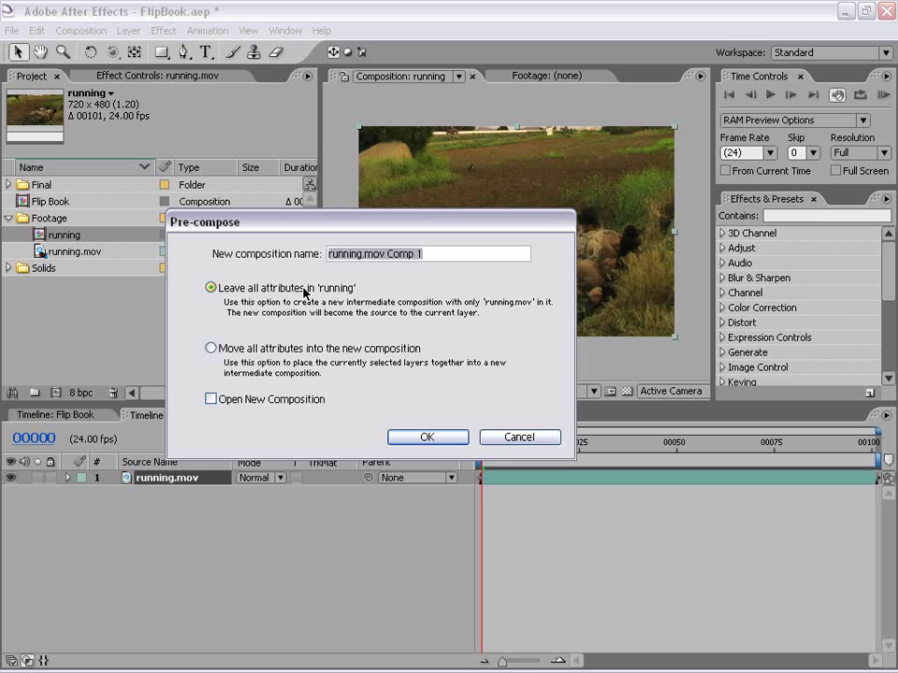
drag(449, 255, 295, 266)
text(Put Fo)
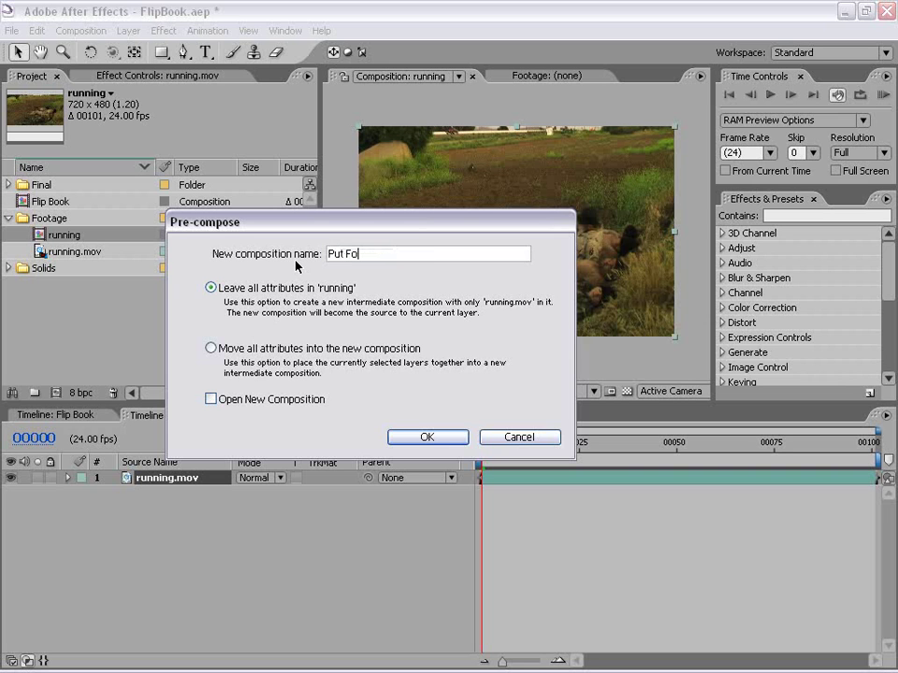
text(otage Here)
click(426, 439)
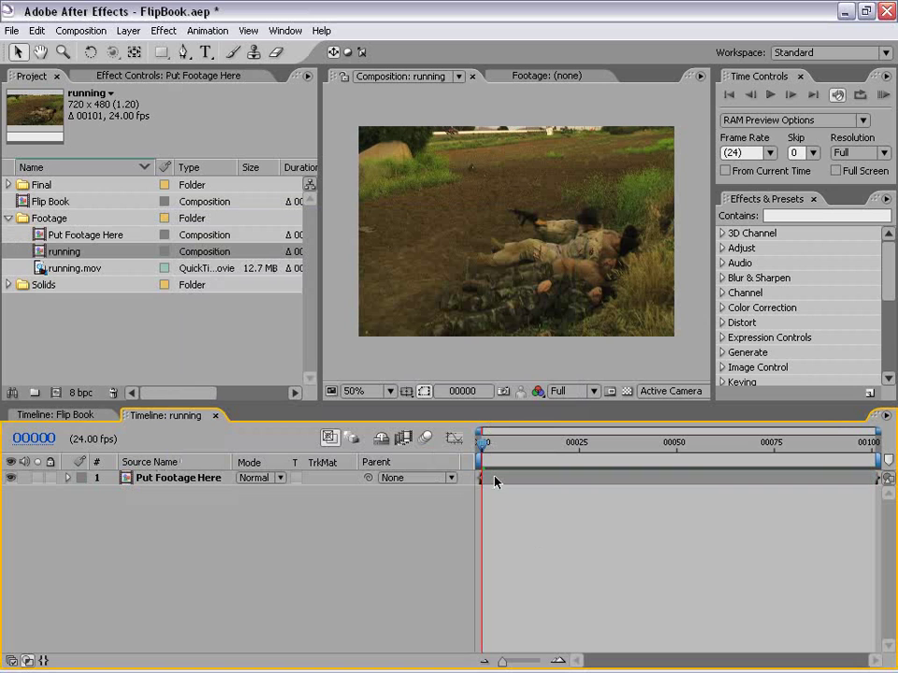
- Find the CC Page Turn effect, apply it to the Put Footage Here layer and move the fold position to about 536, 222
click(785, 215)
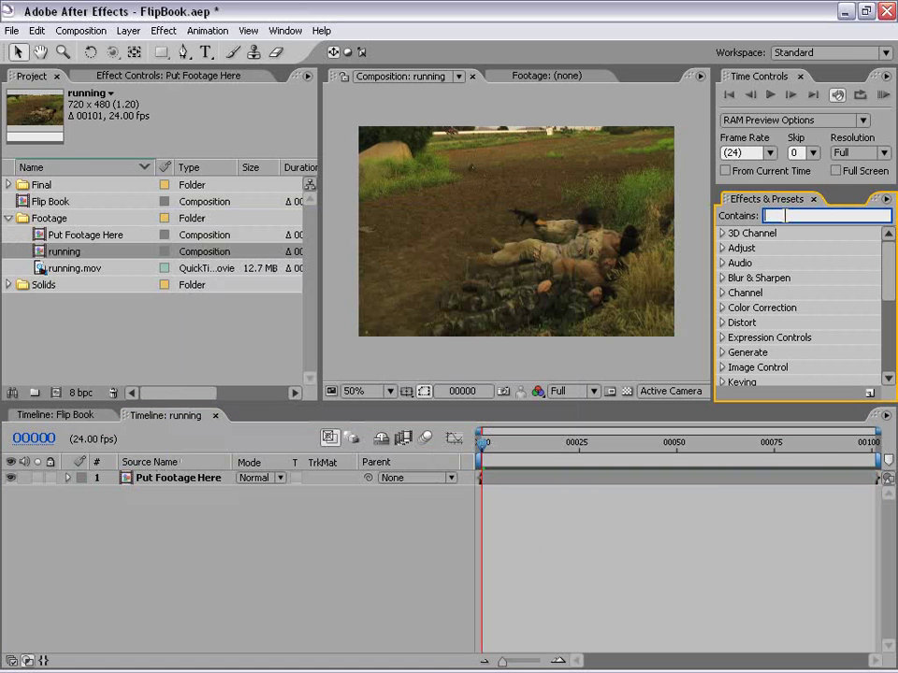
text(page)
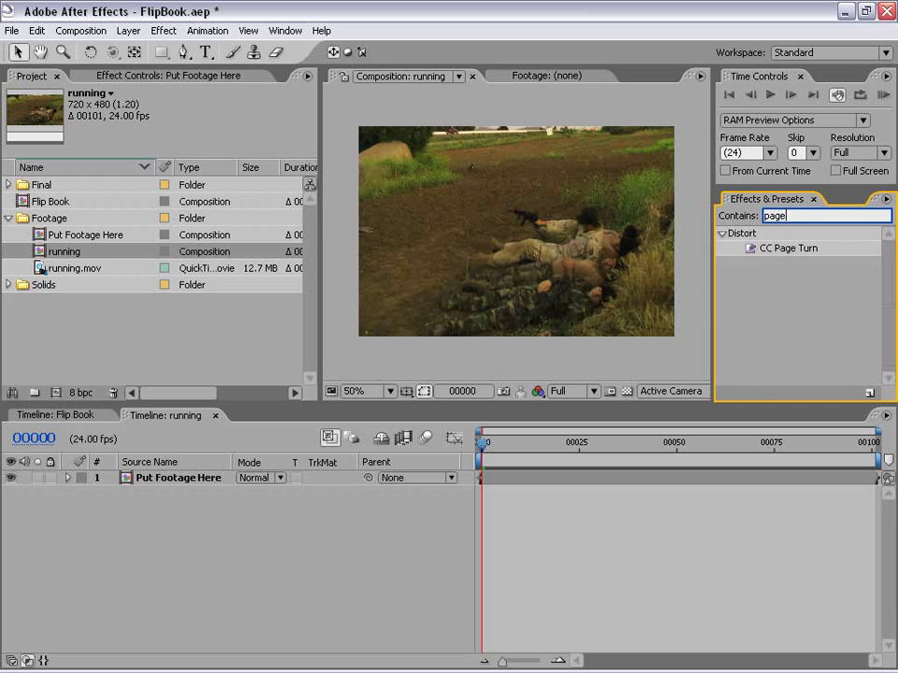
click(809, 250)
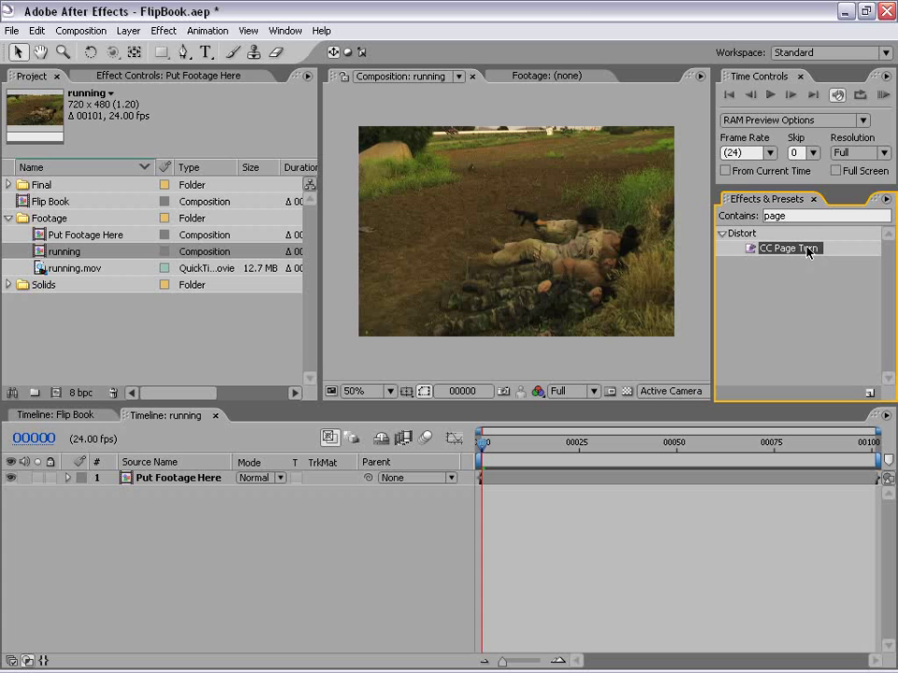
drag(784, 247, 477, 154)
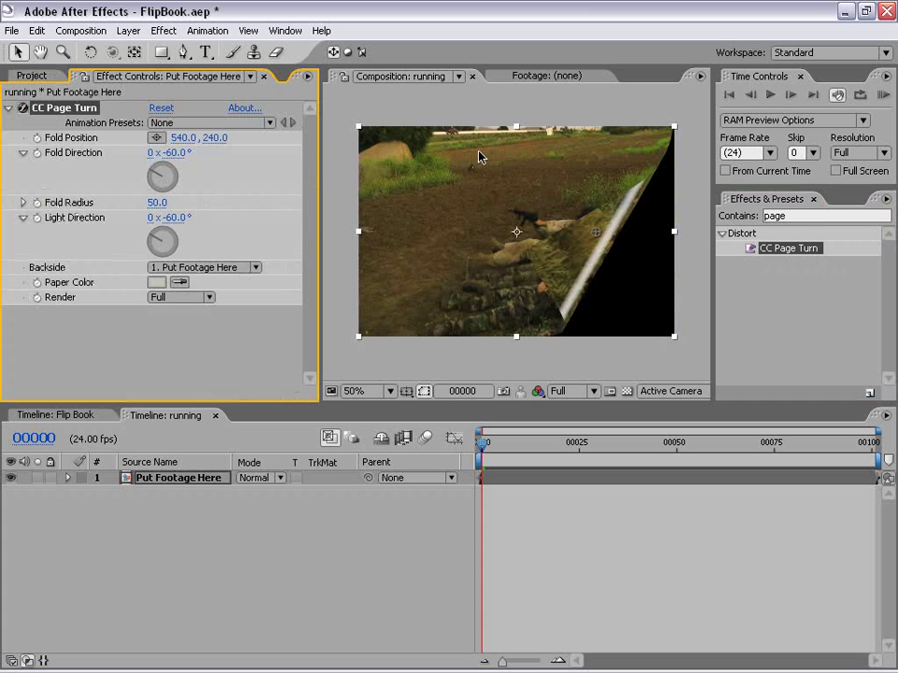
mouse_move(596, 239)
mouse_down()
mouse_move(531, 195)
mouse_move(646, 247)
mouse_move(540, 192)
mouse_move(595, 229)
mouse_up()
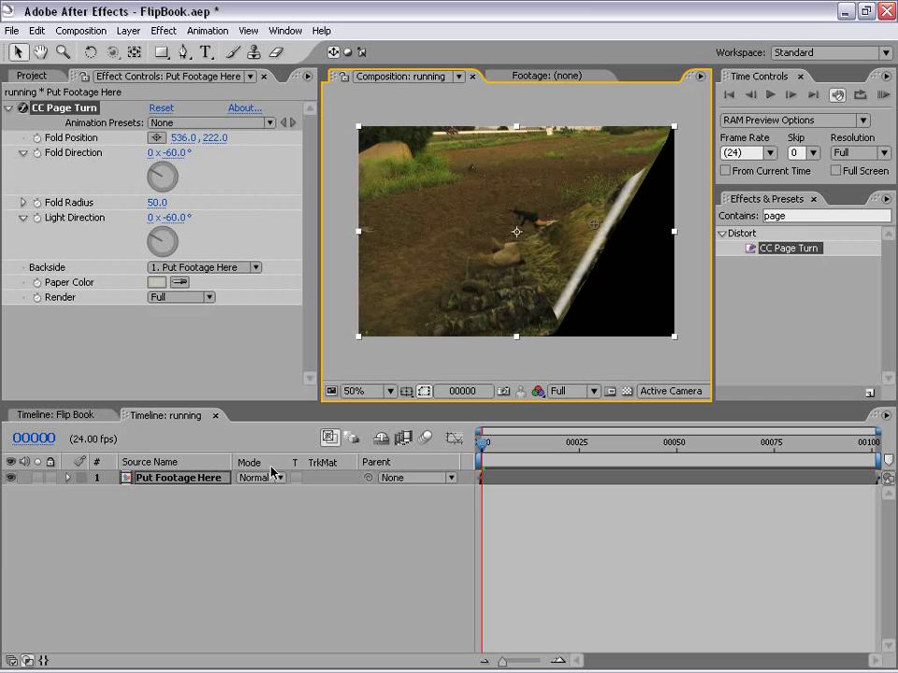
- Check the page flip in the Flip Book composition around frame 31, then return to the running composition
click(75, 419)
click(573, 445)
drag(573, 445, 601, 445)
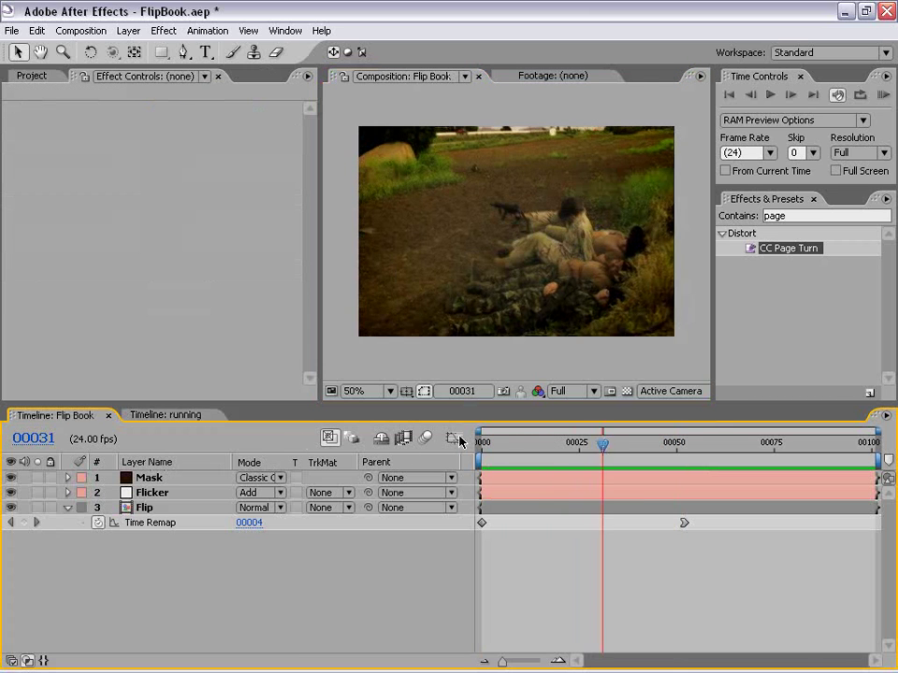
click(182, 418)
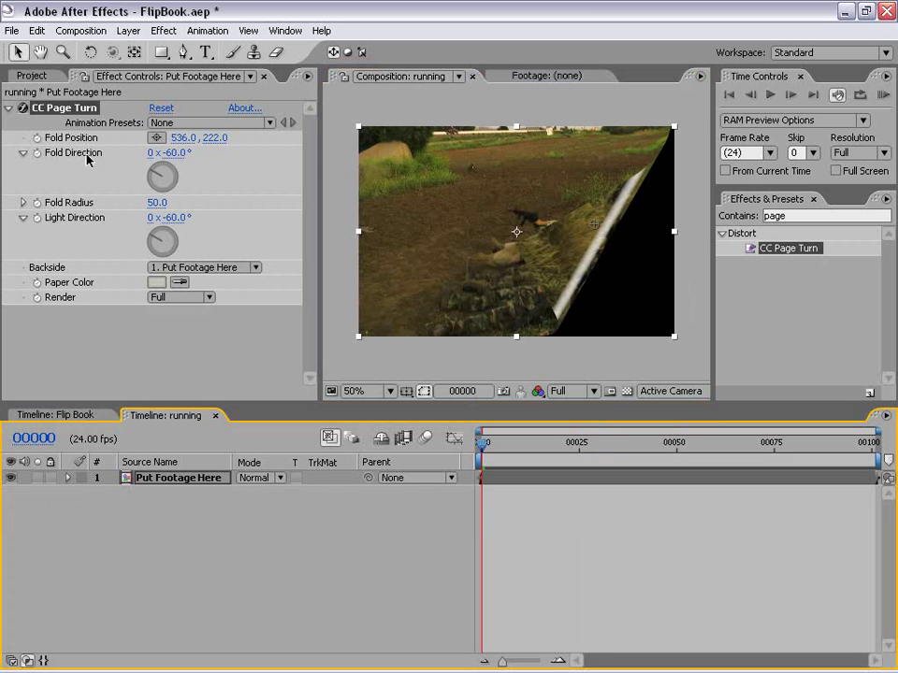
- Set the page turn's Fold Direction to -35° and move the fold position to about 550, 244
click(171, 152)
text(-35)
key(Return)
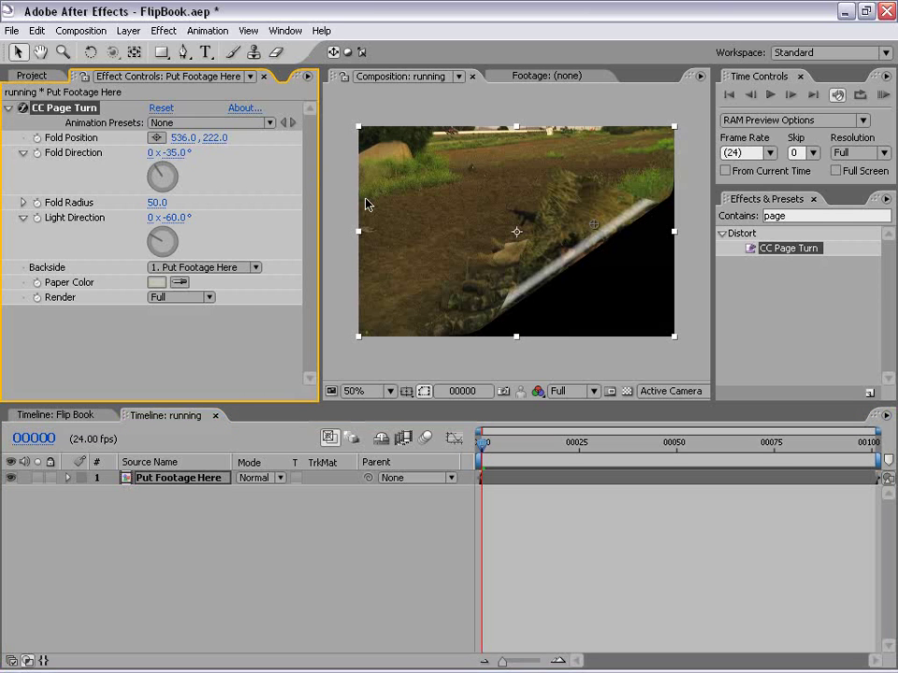
mouse_move(597, 225)
mouse_down()
mouse_move(545, 177)
mouse_move(627, 261)
mouse_move(601, 237)
mouse_up()
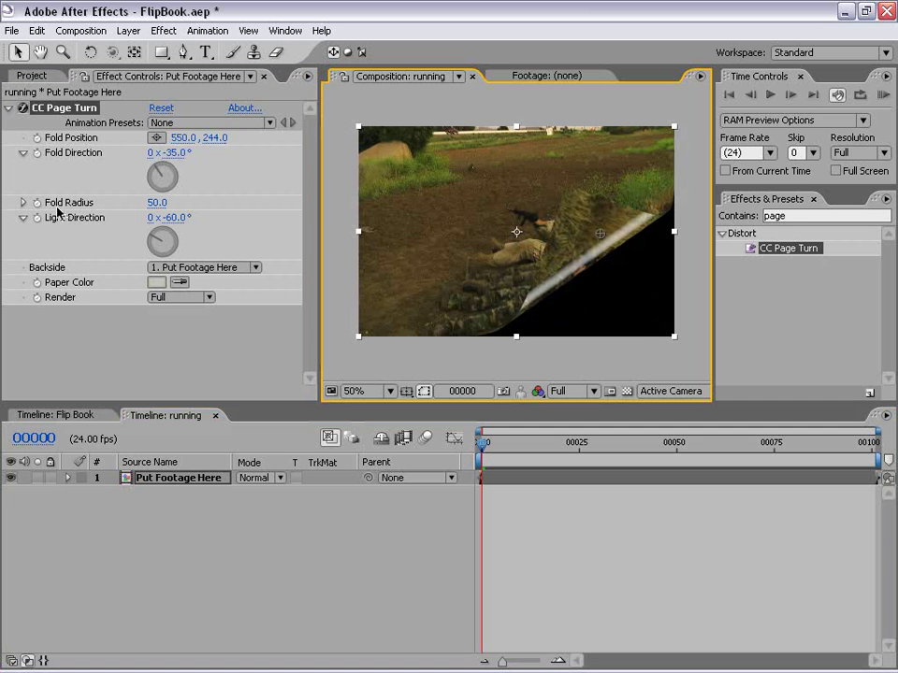
- Set the page turn's Fold Radius to 75
click(158, 202)
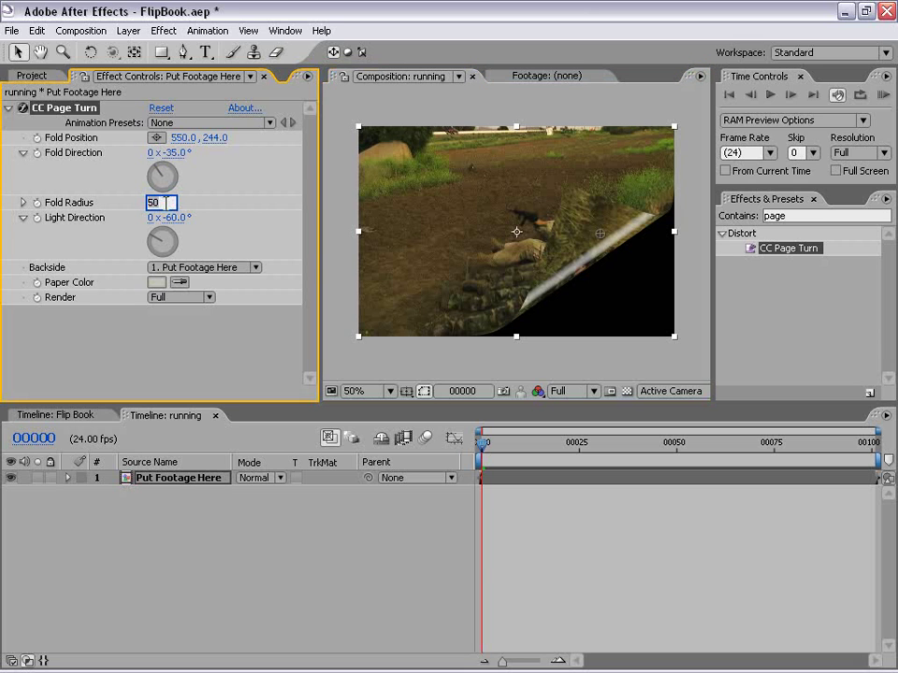
text(75)
key(Return)
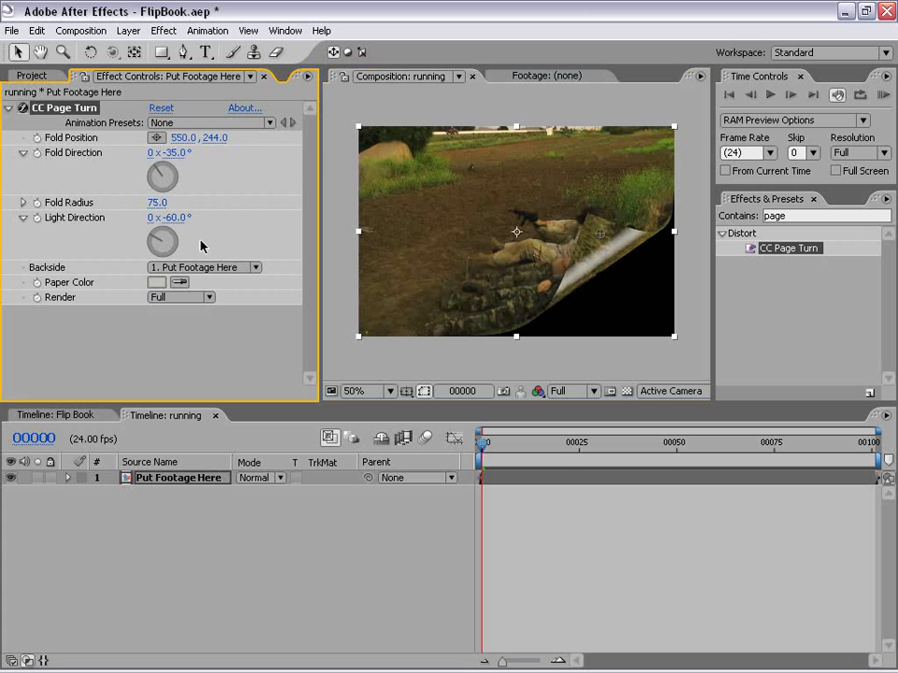
- Compare the page turn's Backside options and set Backside to None so the paper color shows
click(178, 268)
click(180, 267)
click(181, 268)
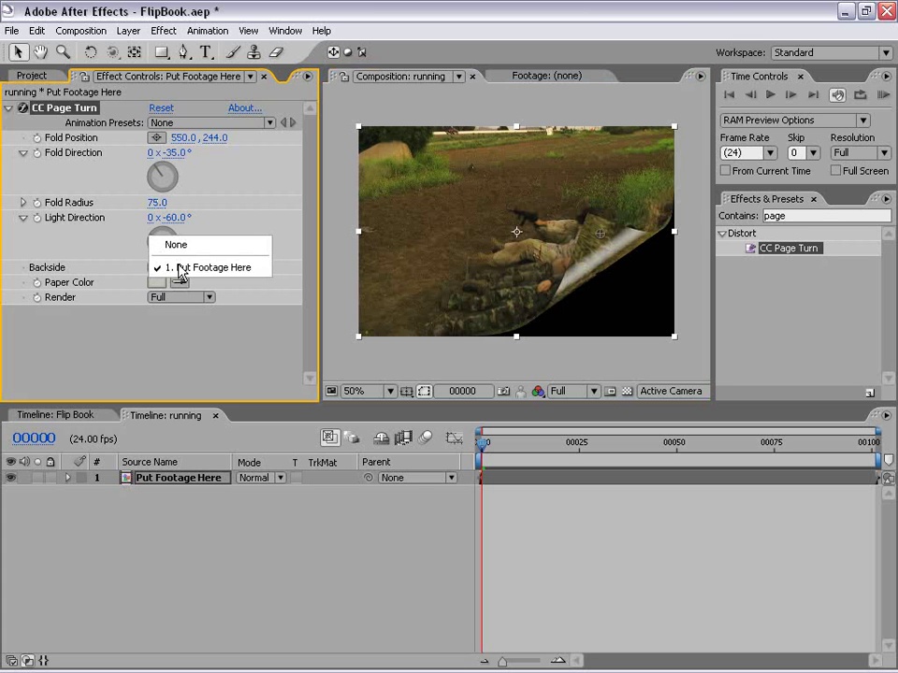
click(258, 246)
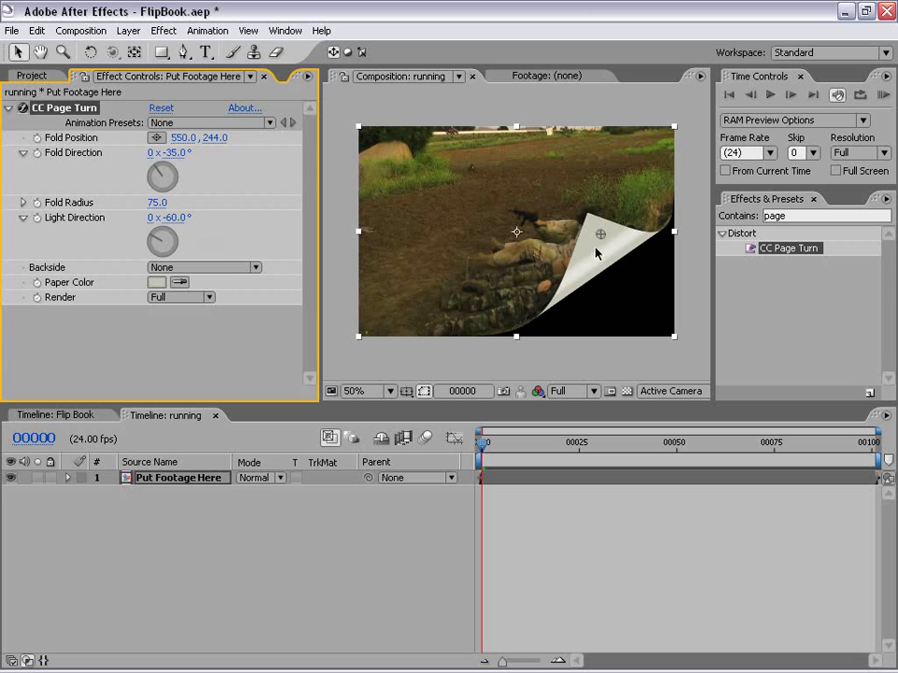
click(200, 269)
click(187, 293)
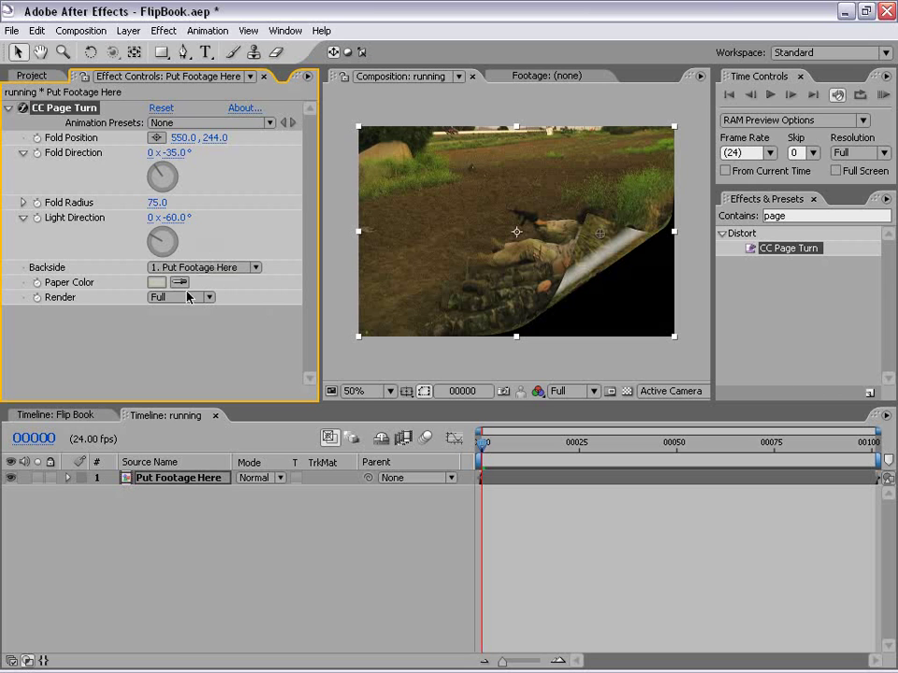
click(211, 269)
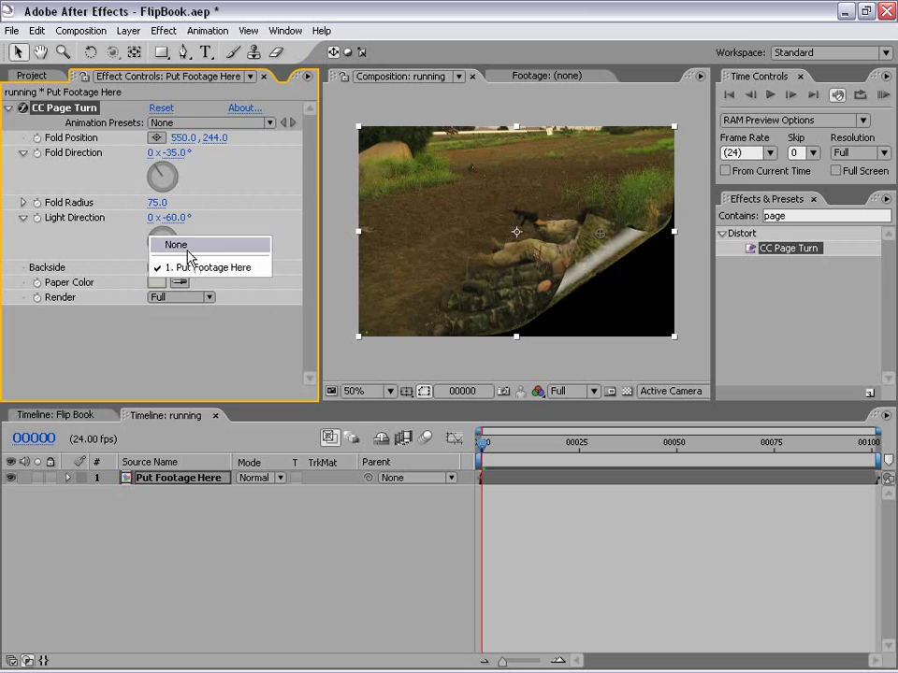
click(188, 248)
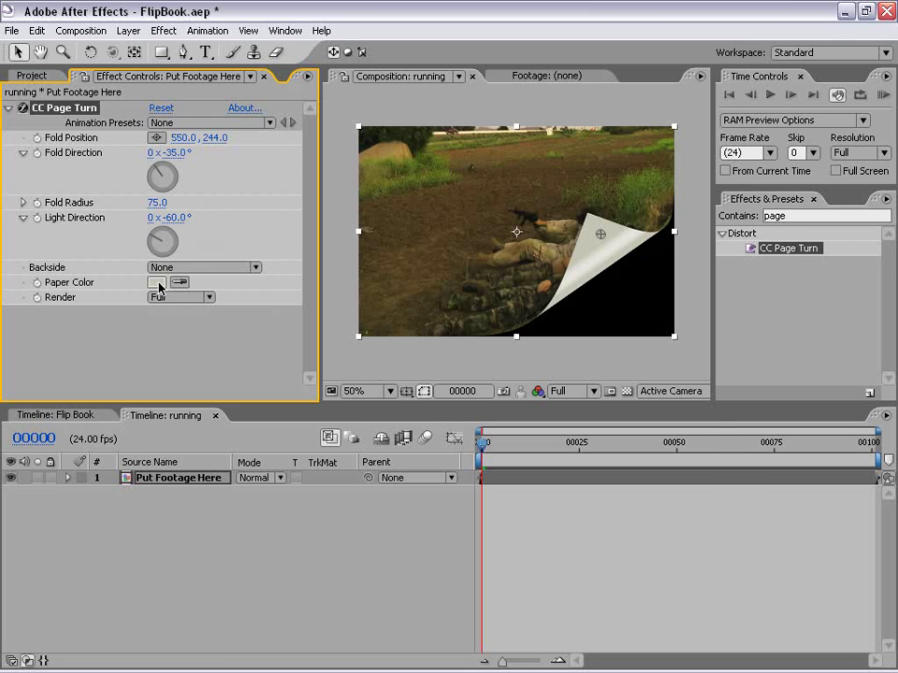
- Change the page turn's Paper Color to a golden tan
click(158, 283)
click(530, 455)
click(384, 287)
click(381, 293)
click(692, 249)
click(156, 282)
drag(380, 309, 381, 334)
click(670, 248)
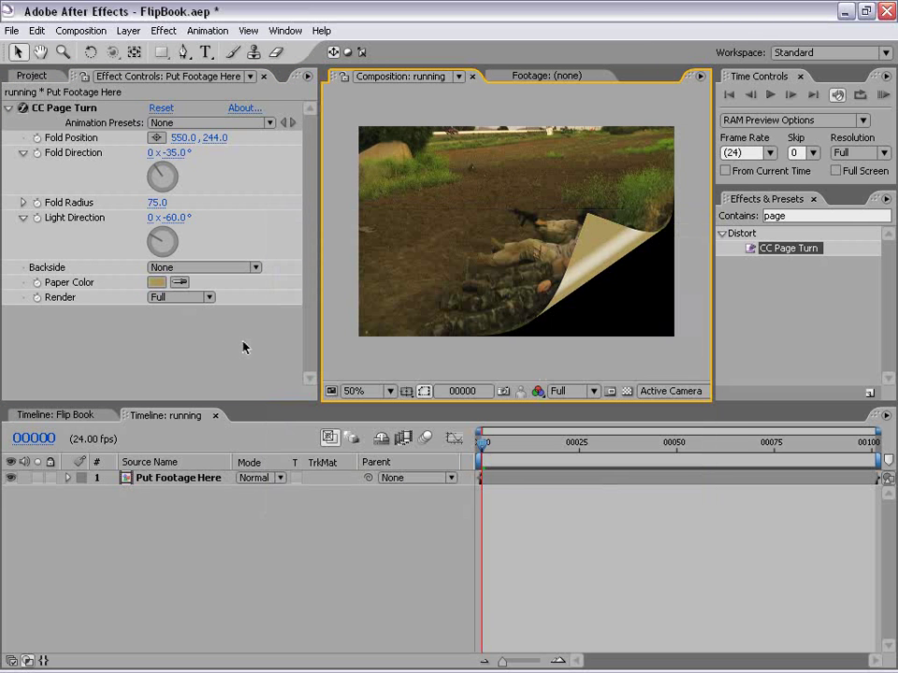
- Move the page turn's fold position past the frame's lower-right corner to about 748, 478 and keyframe it at frame 0
click(510, 483)
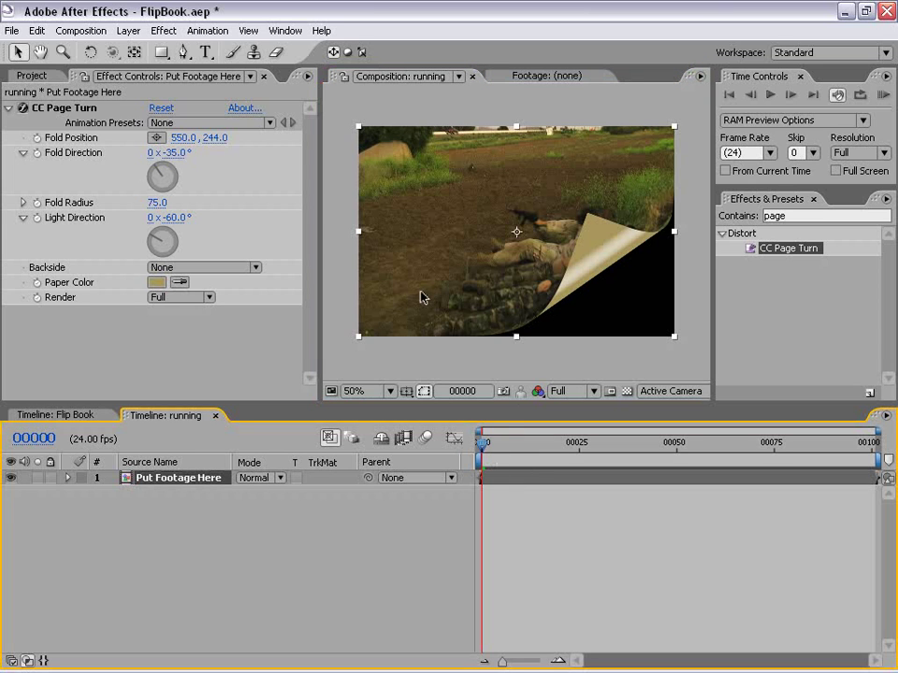
click(53, 111)
drag(600, 238, 689, 343)
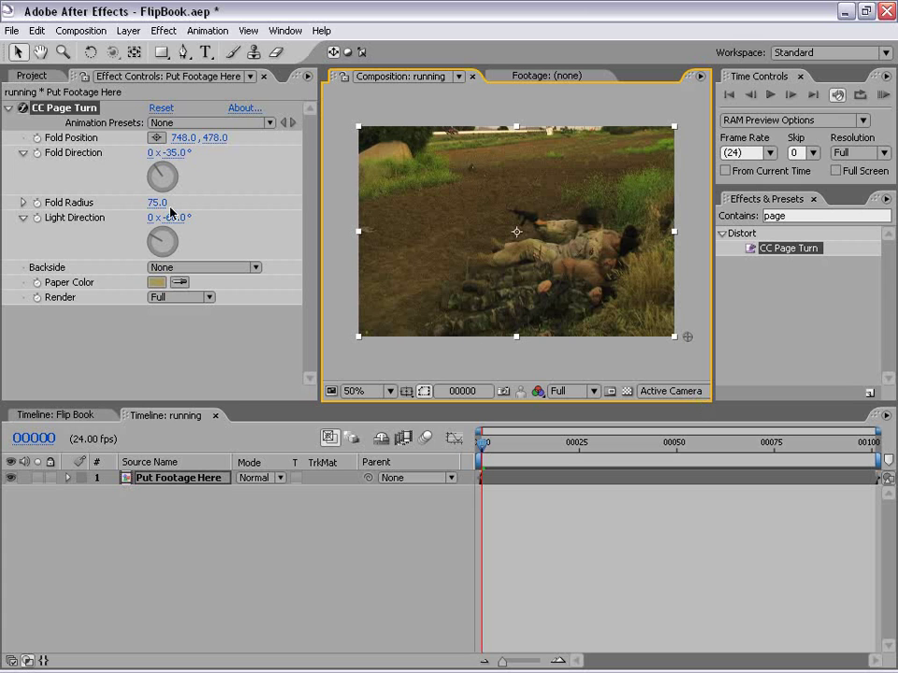
click(36, 138)
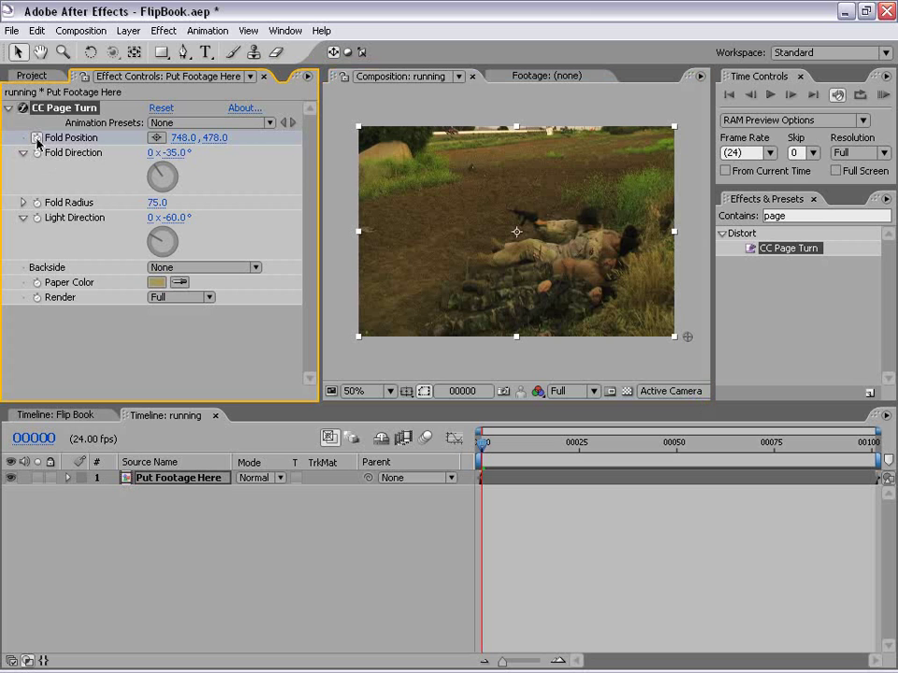
- Keyframe the fold position at frame 1, placing it beyond the image's upper-left corner at about -28, -70
key(Page_Down)
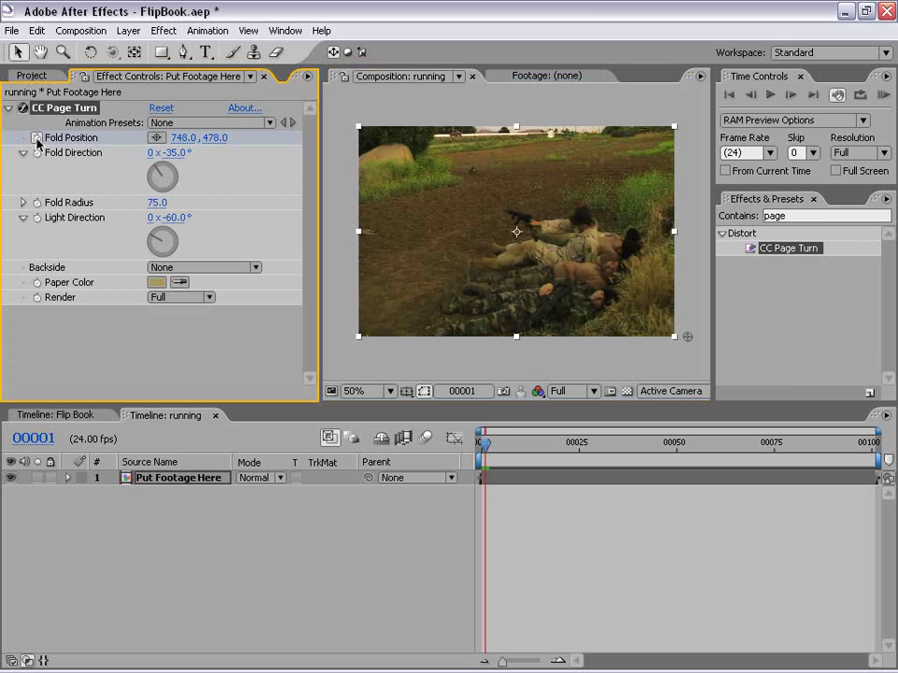
key(equal)
key(equal)
key(equal)
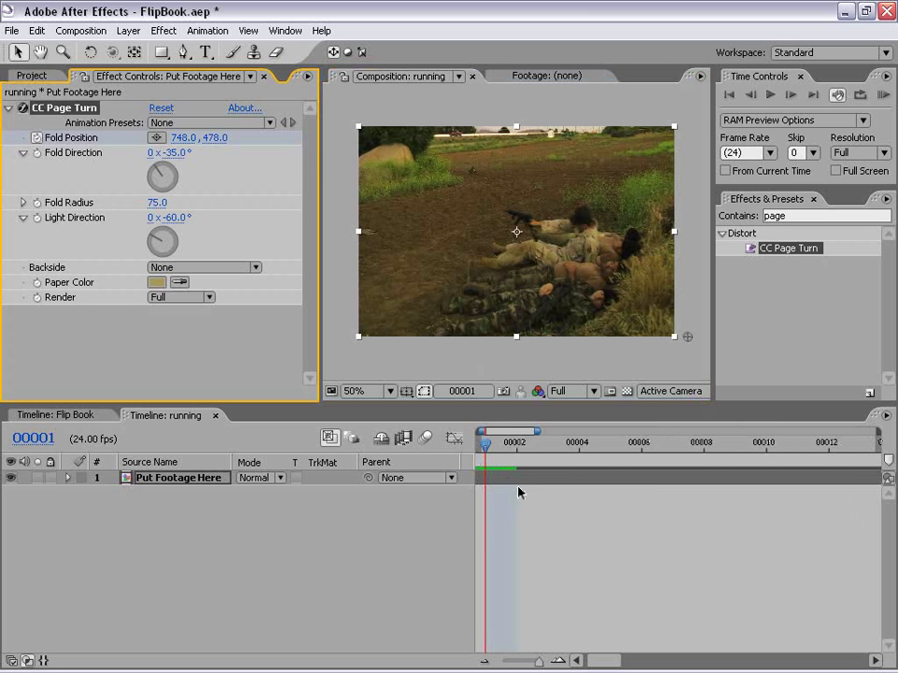
drag(508, 478, 511, 457)
key(Page_Up)
key(Page_Down)
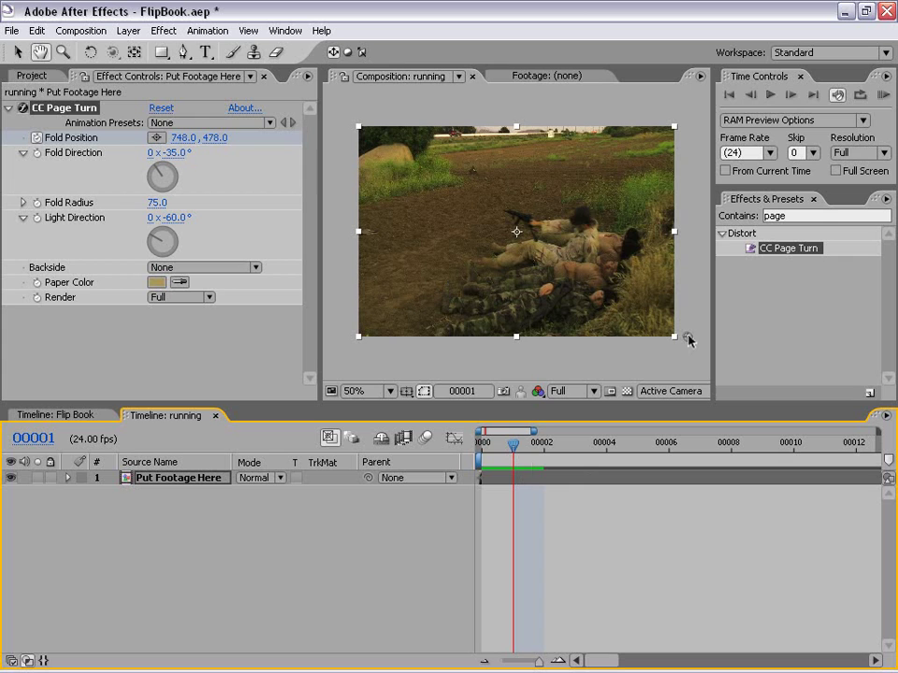
drag(688, 339, 348, 98)
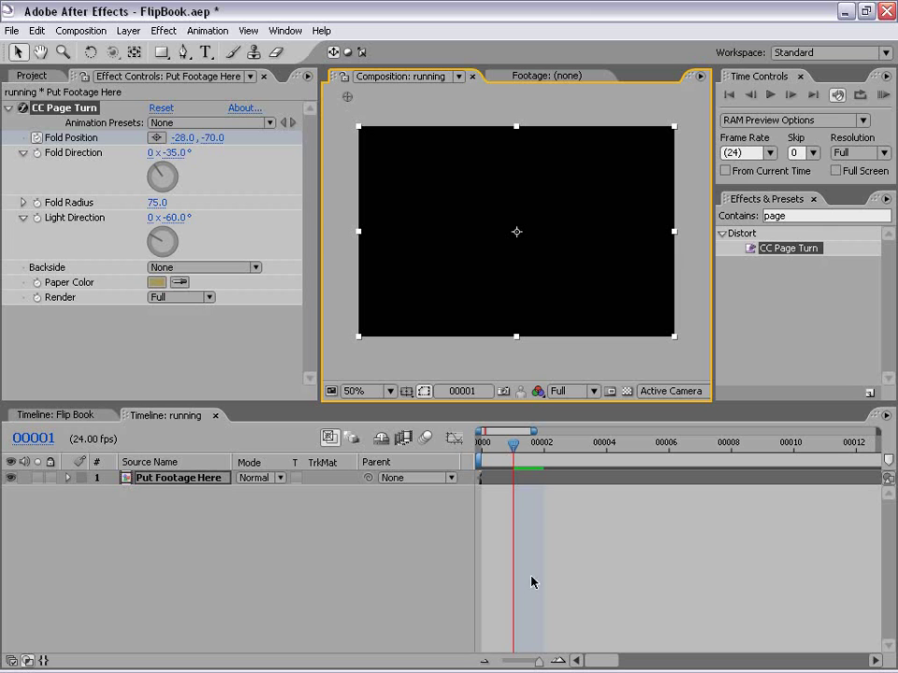
- Find the Directional Blur effect, apply it to the Put Footage Here layer and keyframe its Blur Length at frame 0
mouse_move(510, 452)
mouse_down()
mouse_move(484, 447)
mouse_move(503, 449)
mouse_up()
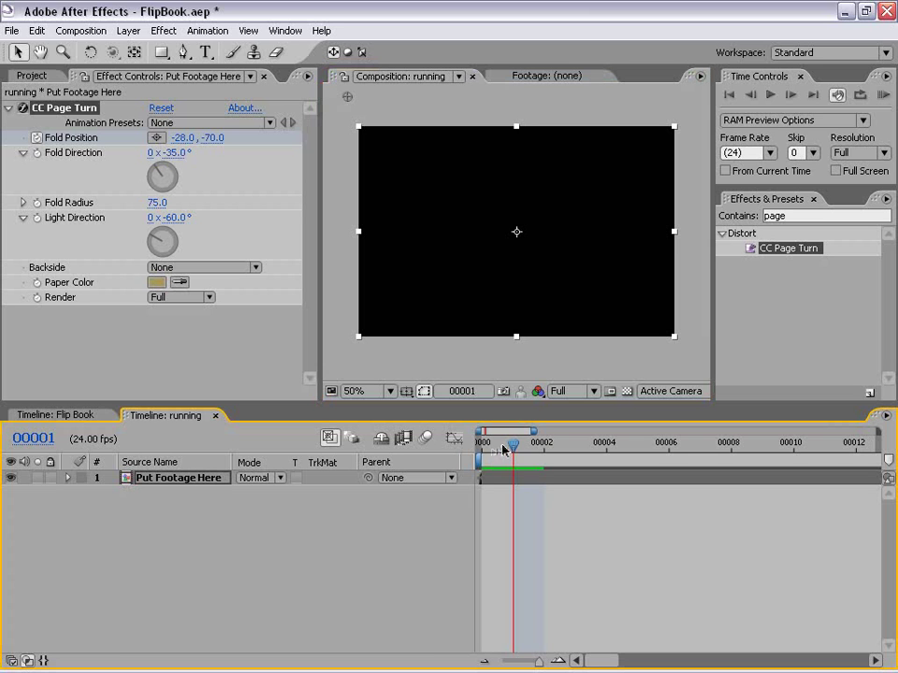
click(487, 442)
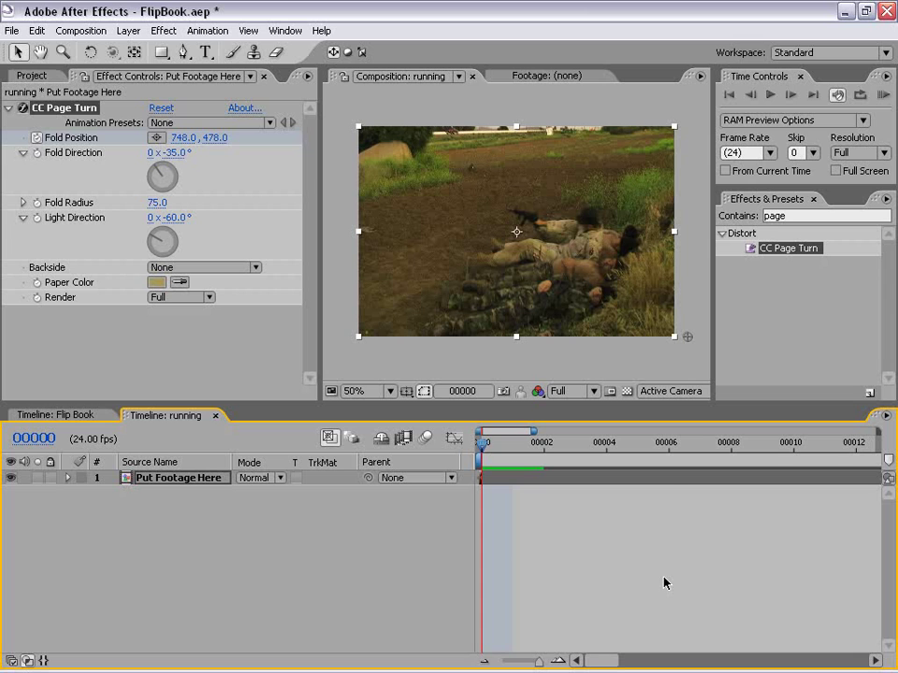
click(775, 216)
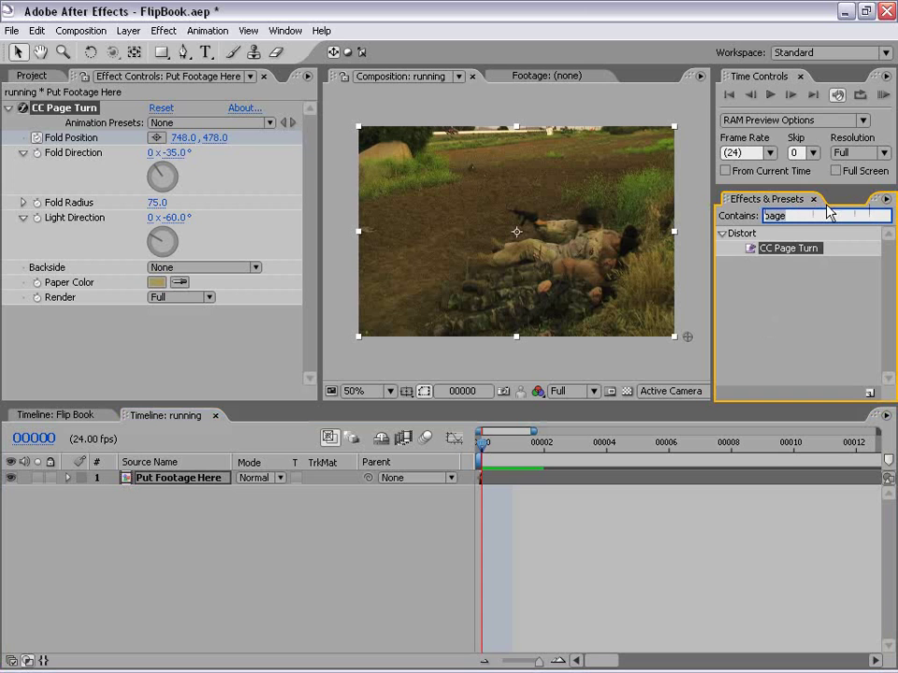
text(direc)
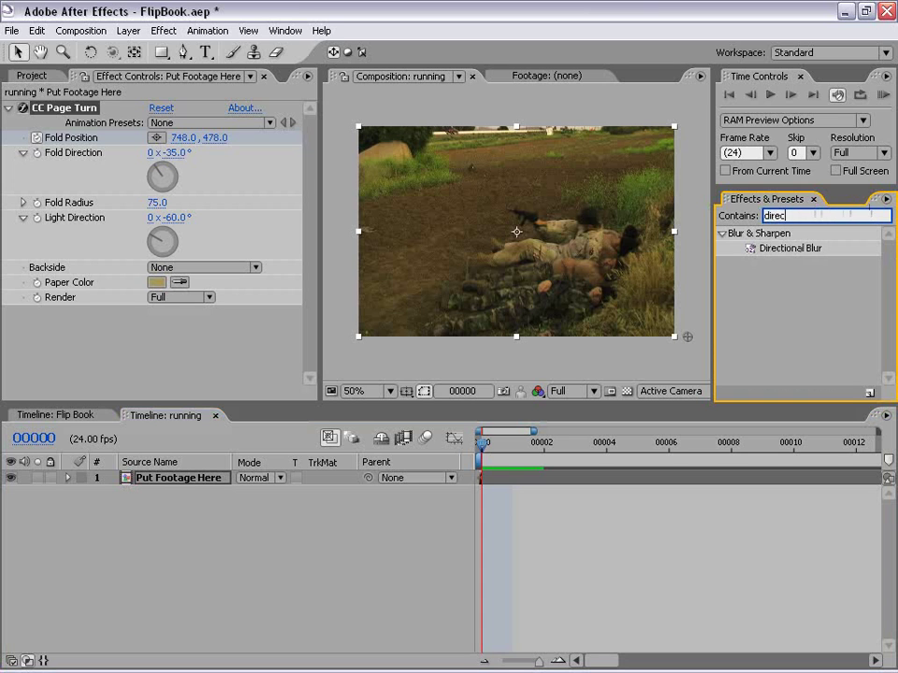
drag(772, 255, 563, 239)
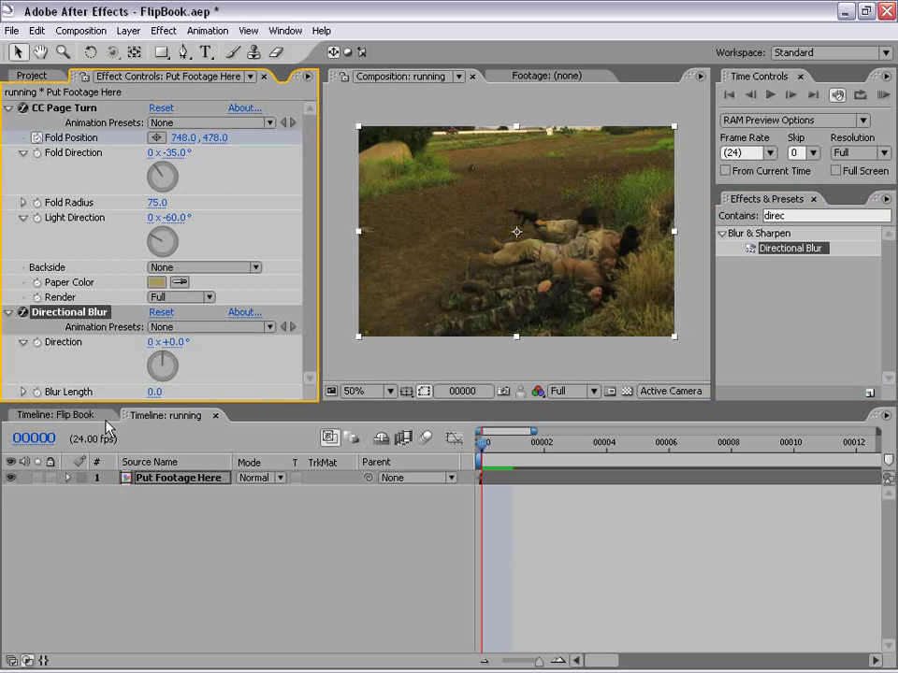
click(36, 392)
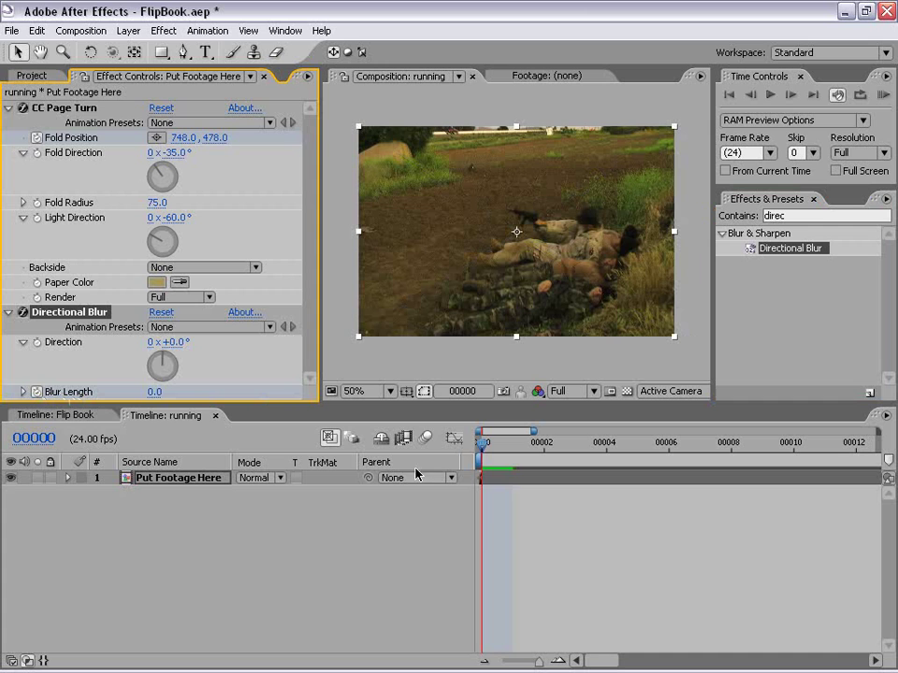
- Set the Directional Blur's Blur Length to 30 at frame 1
drag(484, 450, 513, 445)
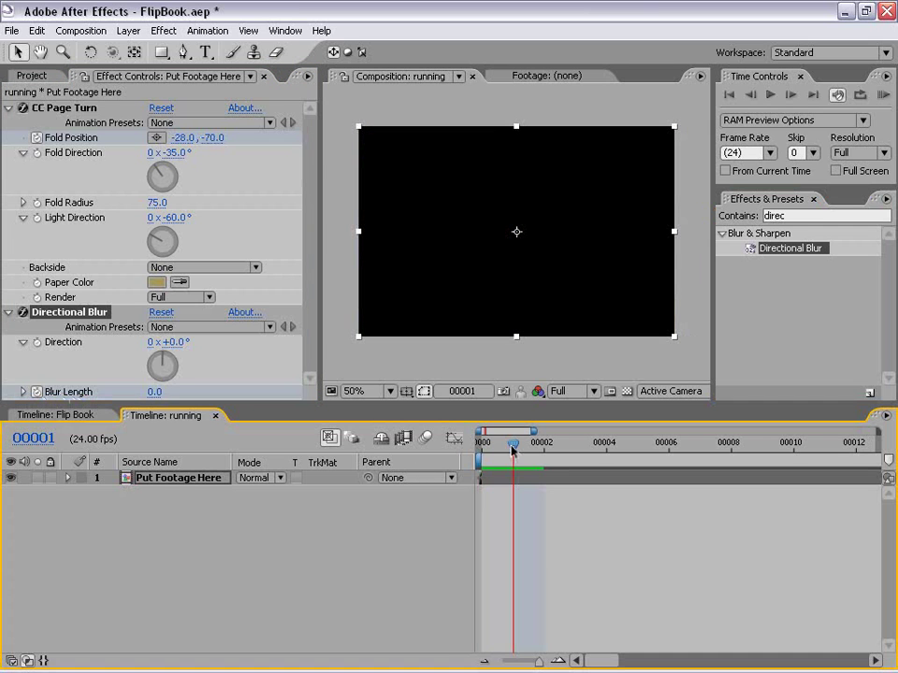
click(155, 392)
text(30)
key(Return)
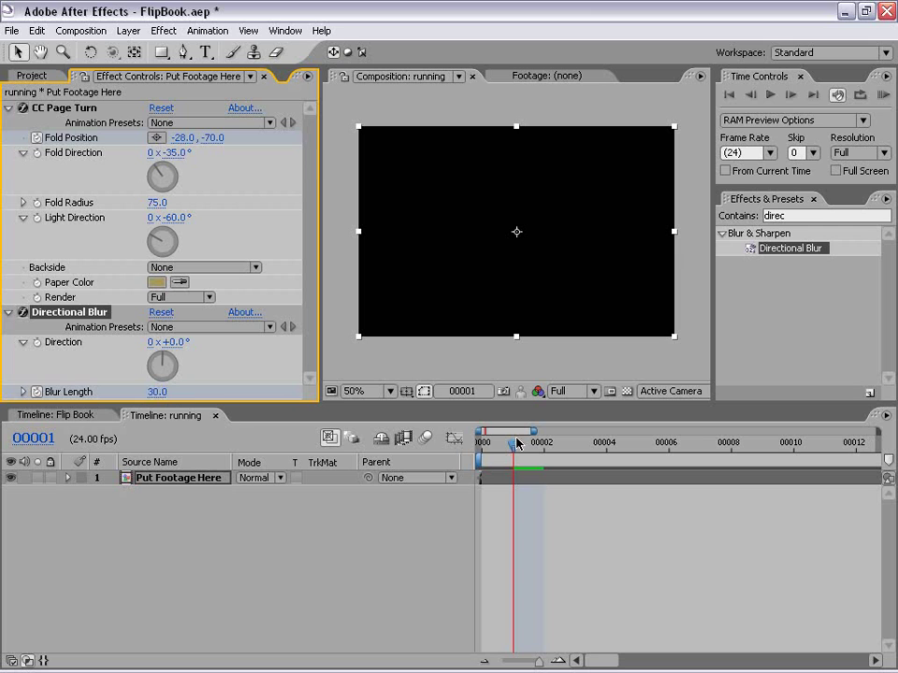
- Check the animation between frames 0 and 1, then reveal the Put Footage Here layer's keyframed properties in the timeline at frame 0
drag(515, 445, 484, 446)
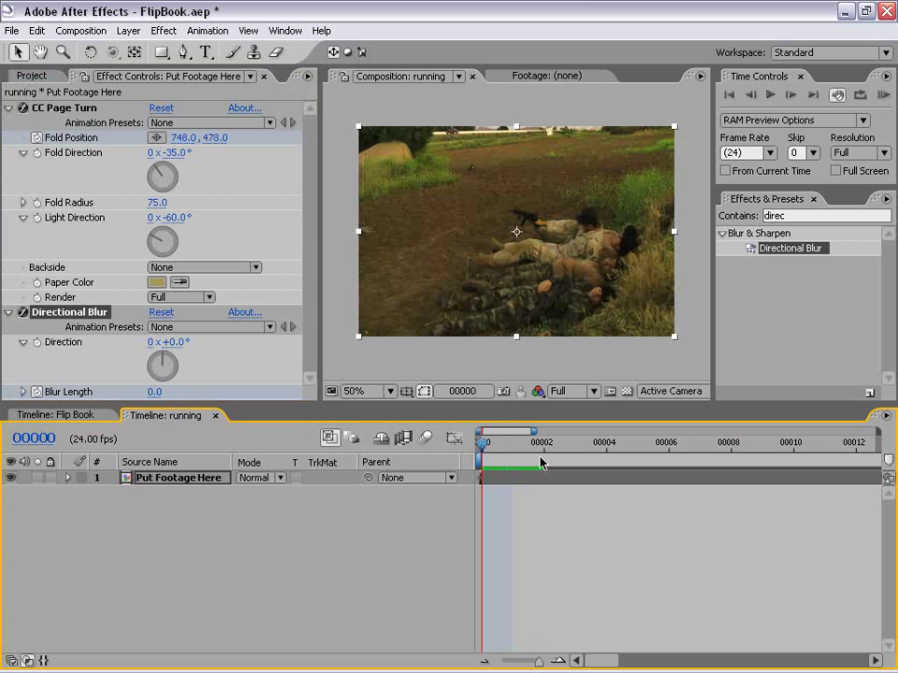
click(512, 444)
click(481, 497)
click(503, 485)
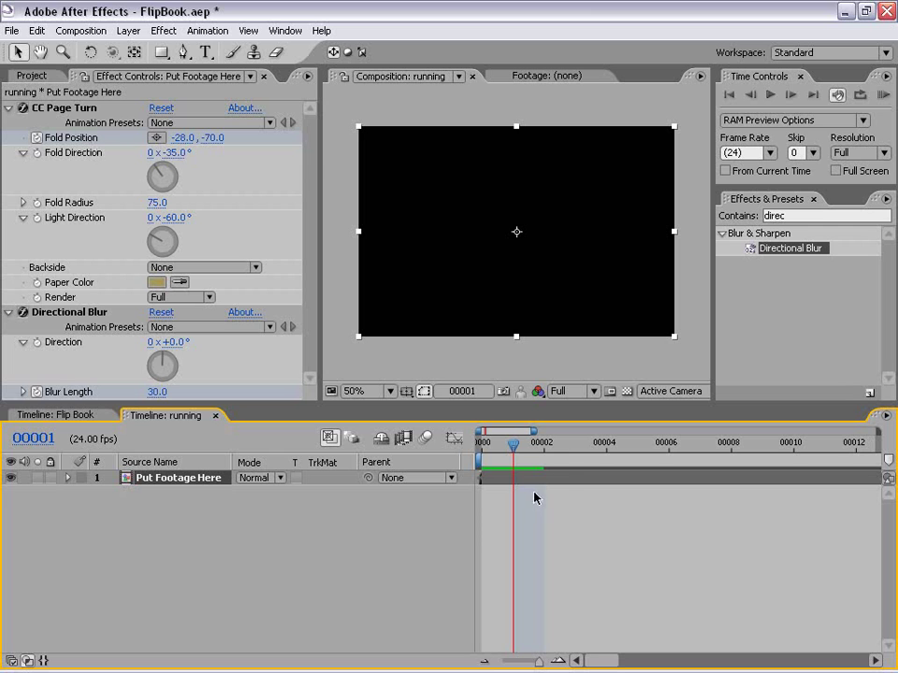
key(Home)
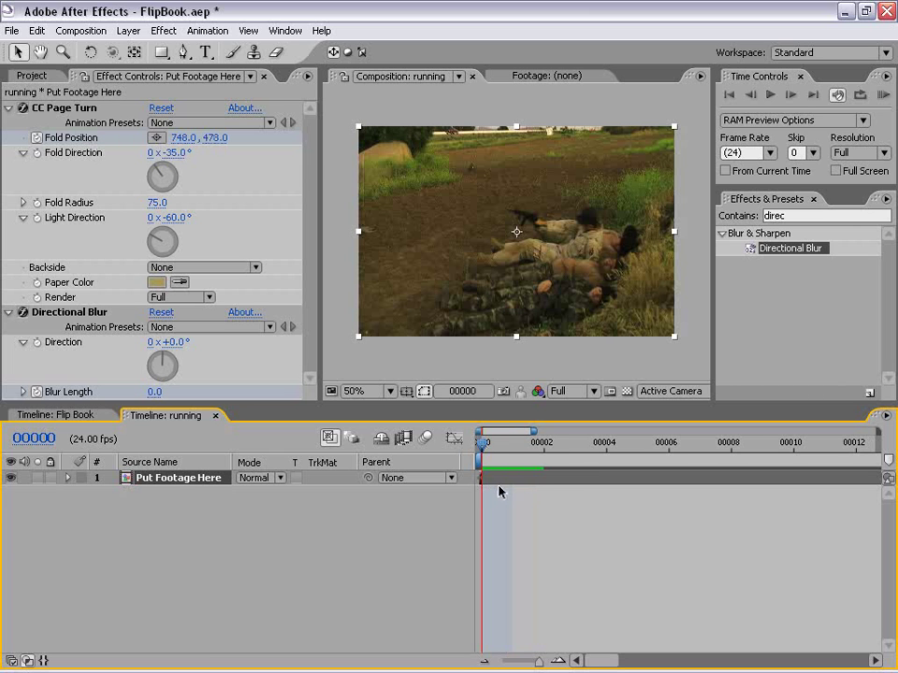
key(u)
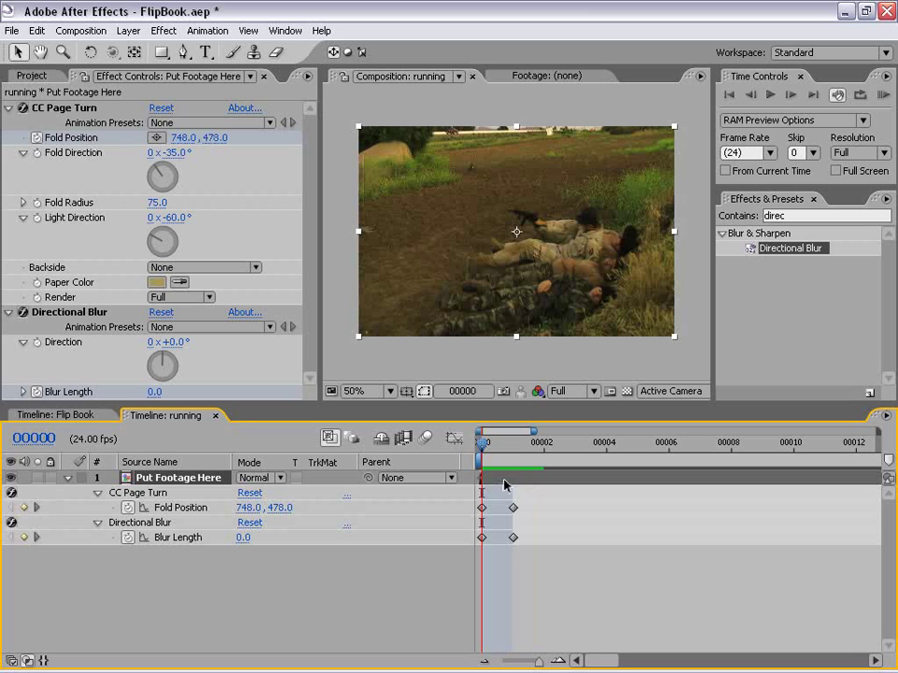
click(553, 587)
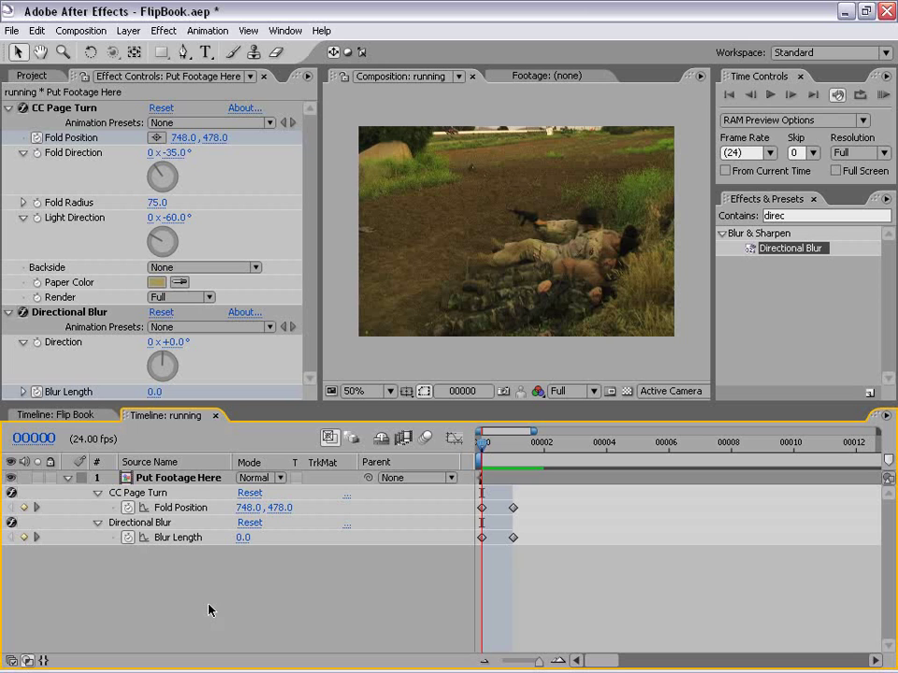
- Add the expression loopOut(type = "cycle", numKeyframes = 0) to the page turn's Fold Position
click(128, 512)
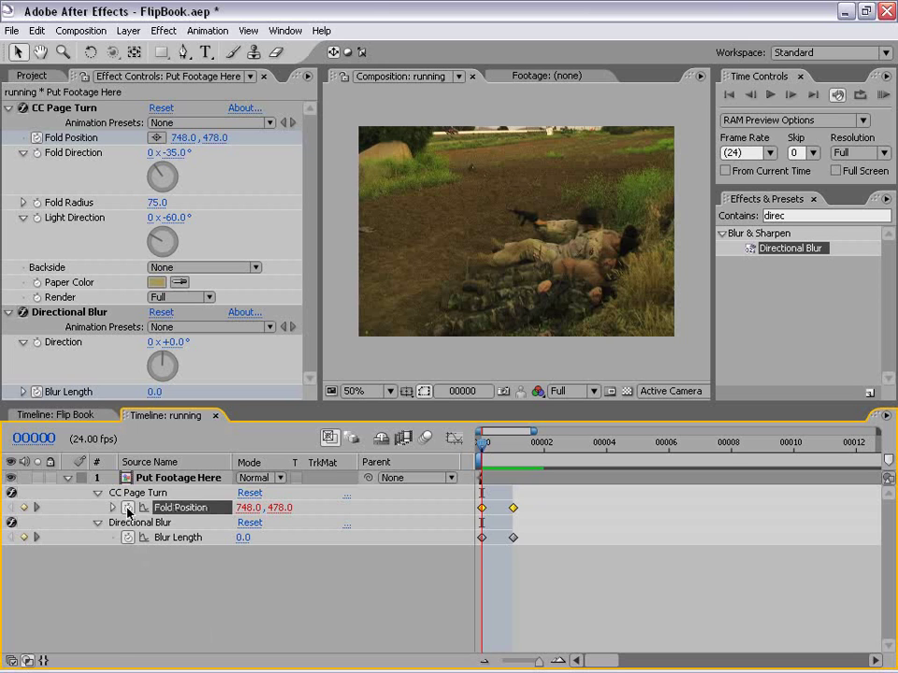
alt+click(129, 512)
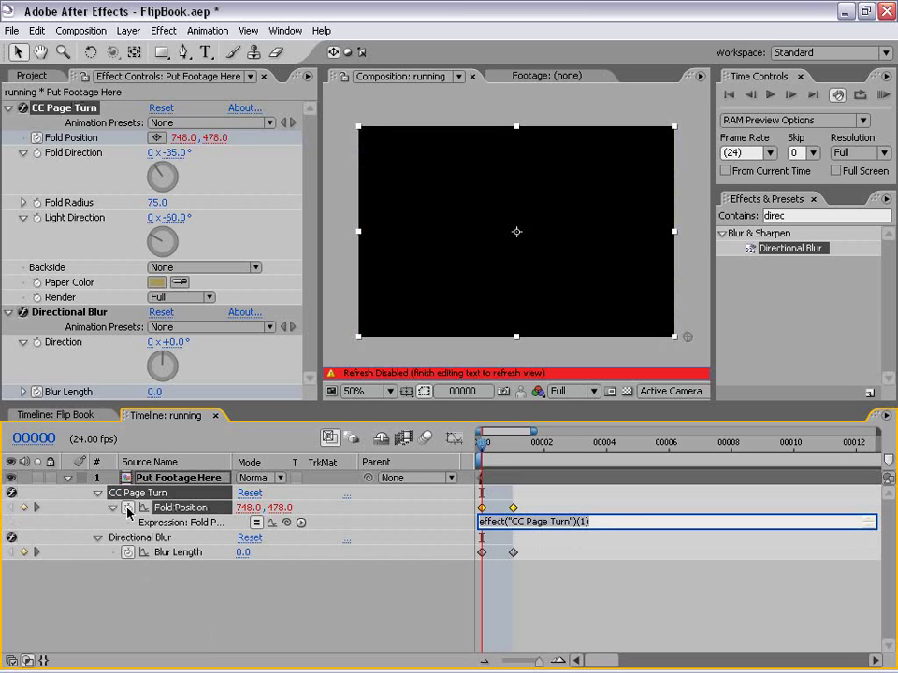
click(300, 523)
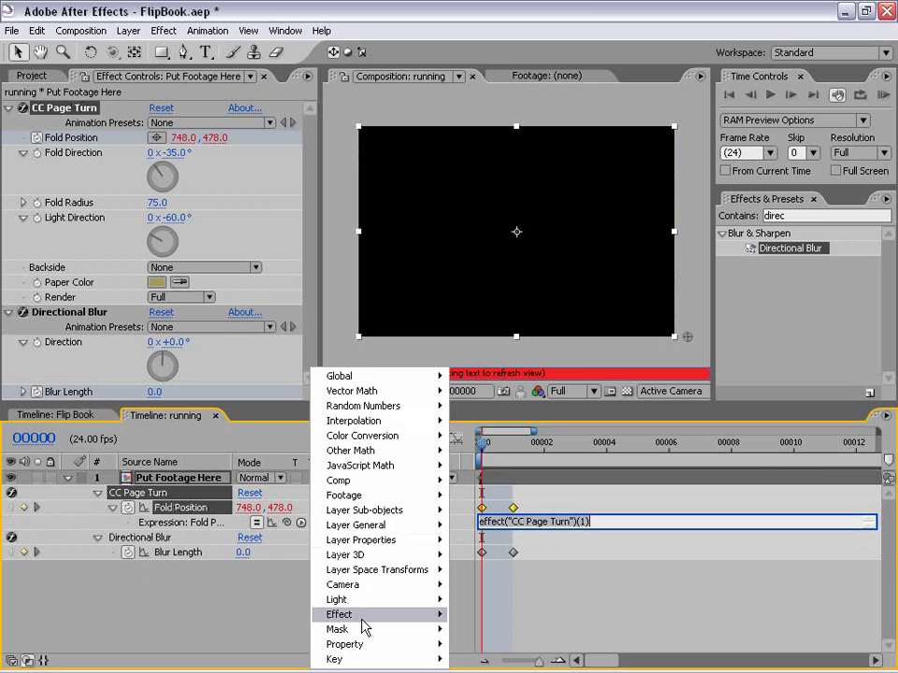
mouse_move(351, 646)
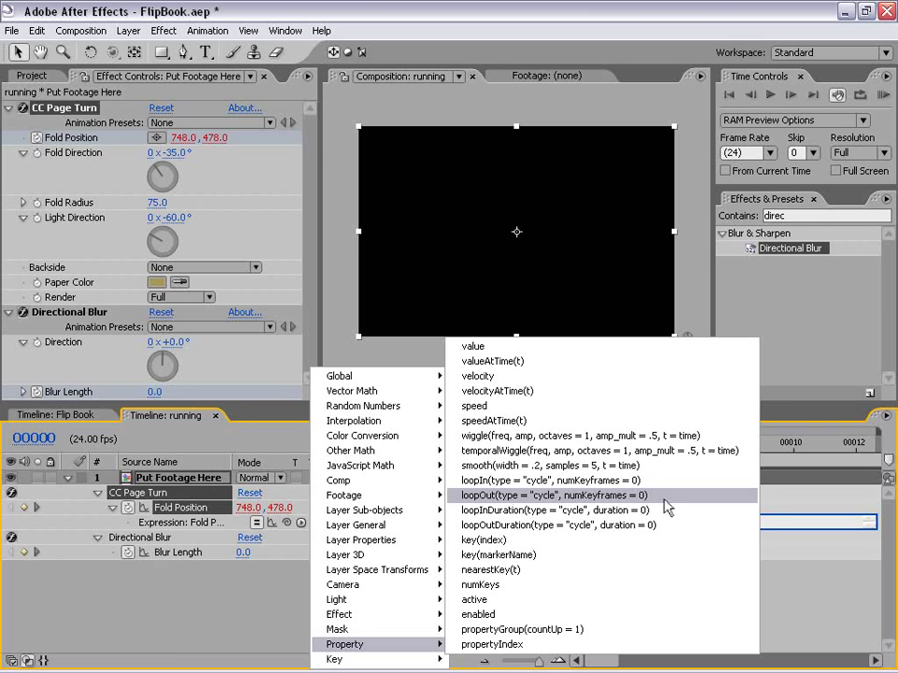
click(668, 506)
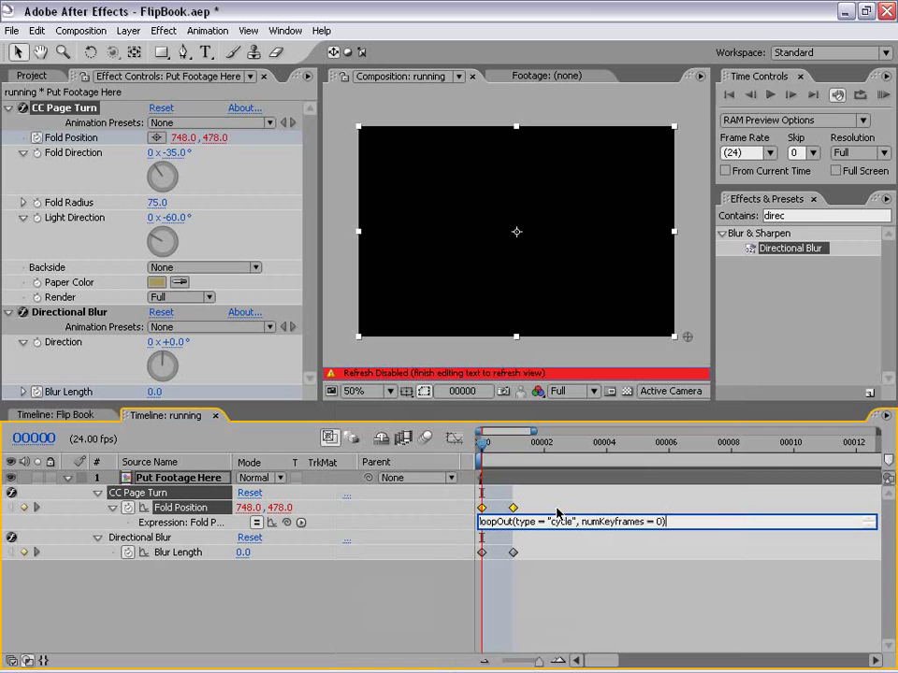
click(581, 611)
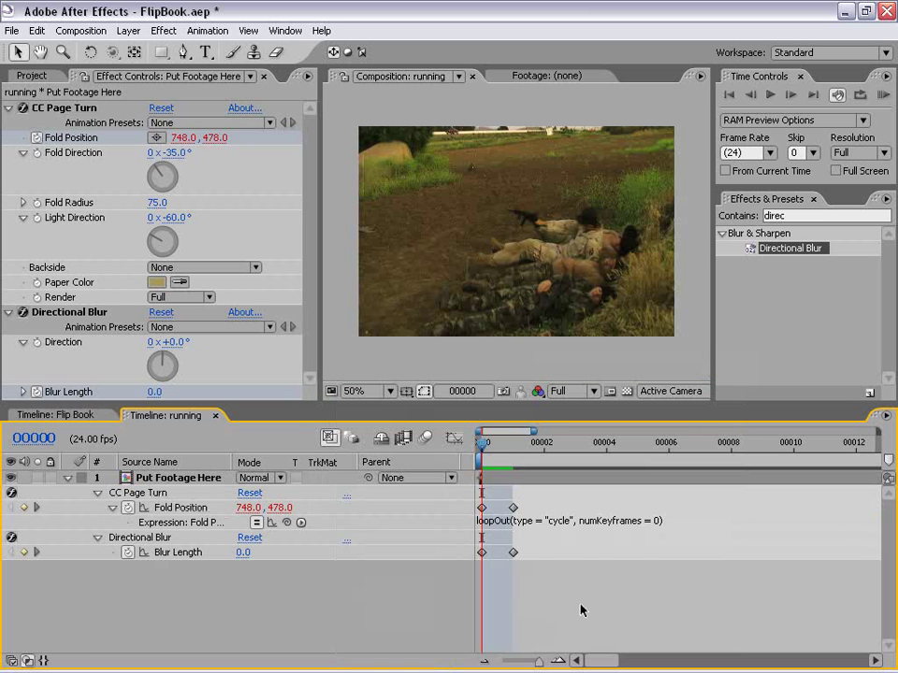
- Add the expression loopOut(type = "cycle", numKeyframes = 0) to the Directional Blur's Blur Length
click(131, 555)
alt+click(129, 553)
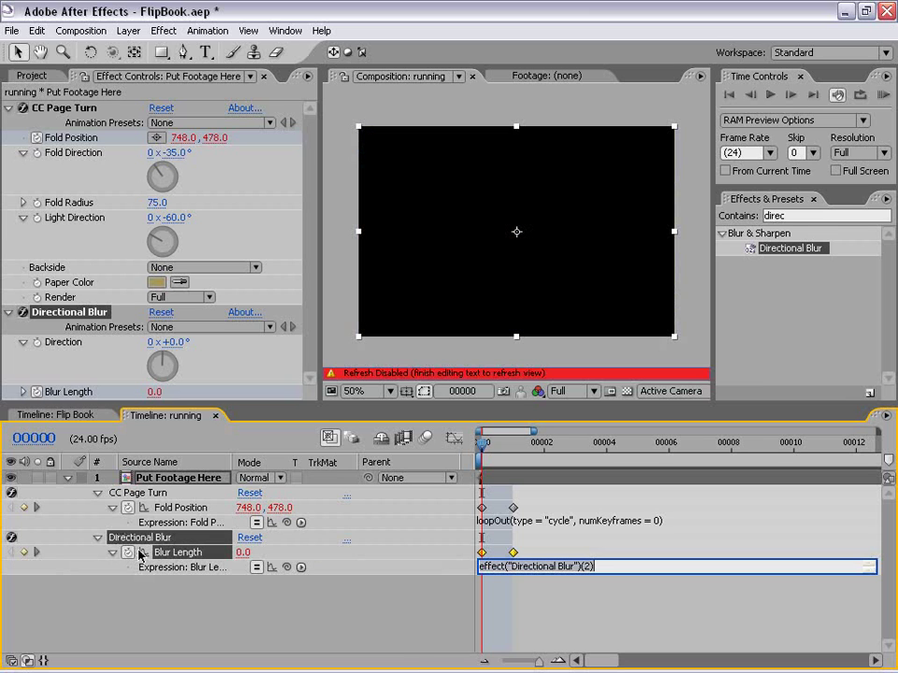
click(301, 568)
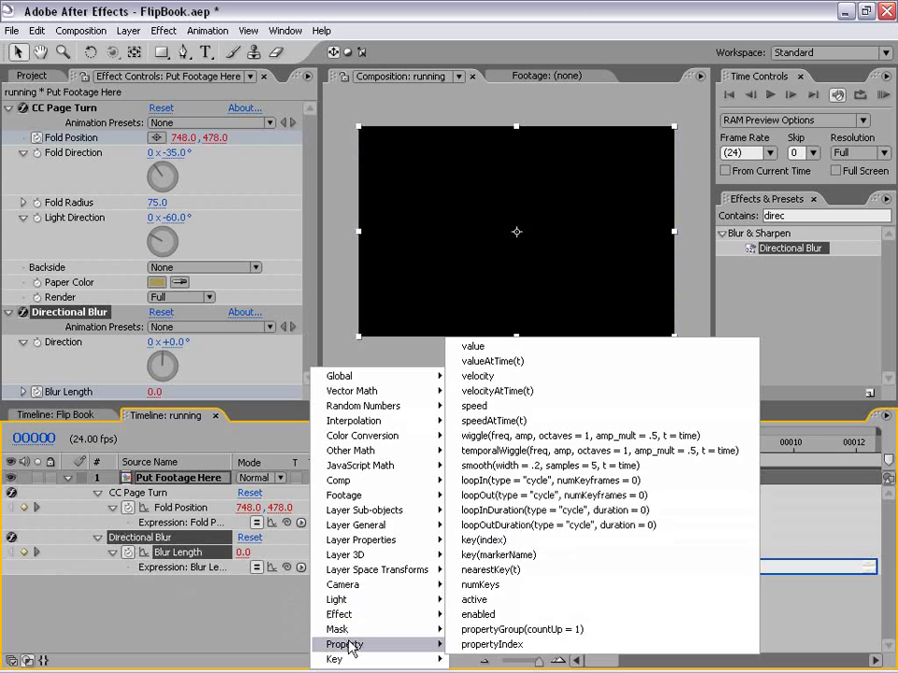
click(685, 499)
click(565, 609)
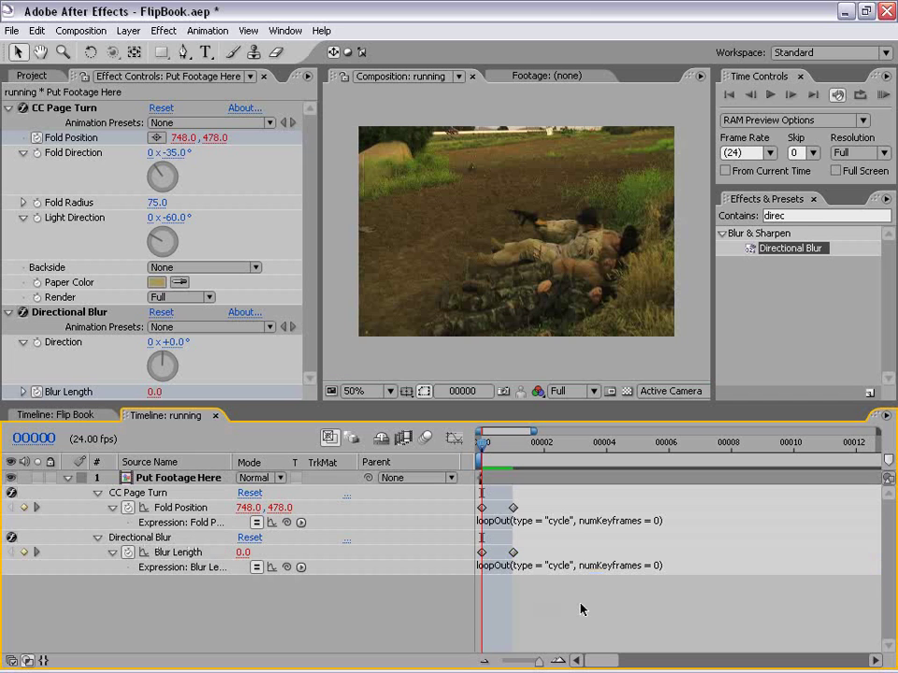
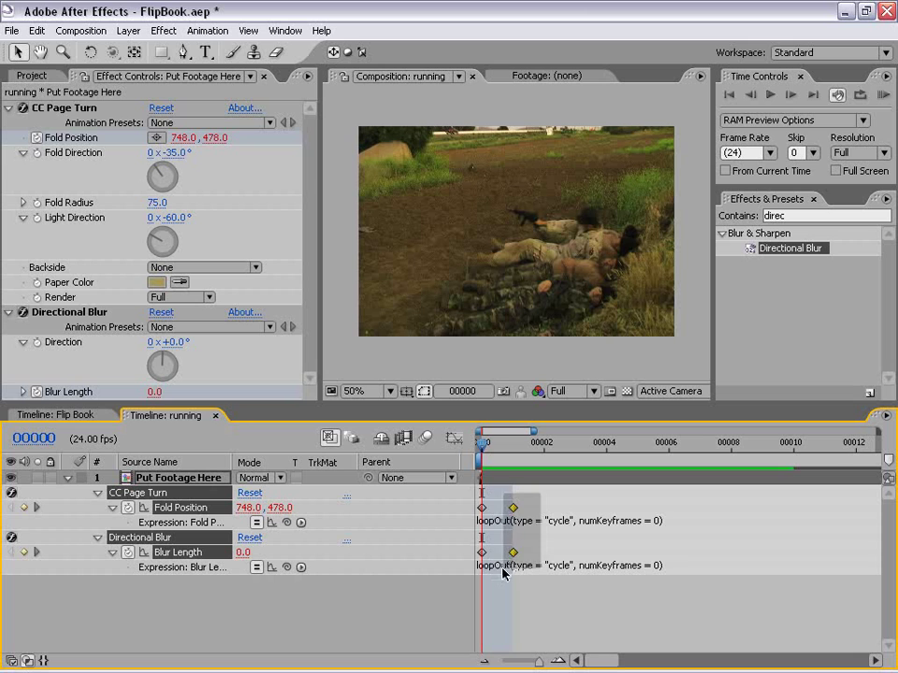
- Move the second Fold Position and Blur Length keyframes to frame 10 and preview the page turn at frame 4
drag(517, 508, 796, 511)
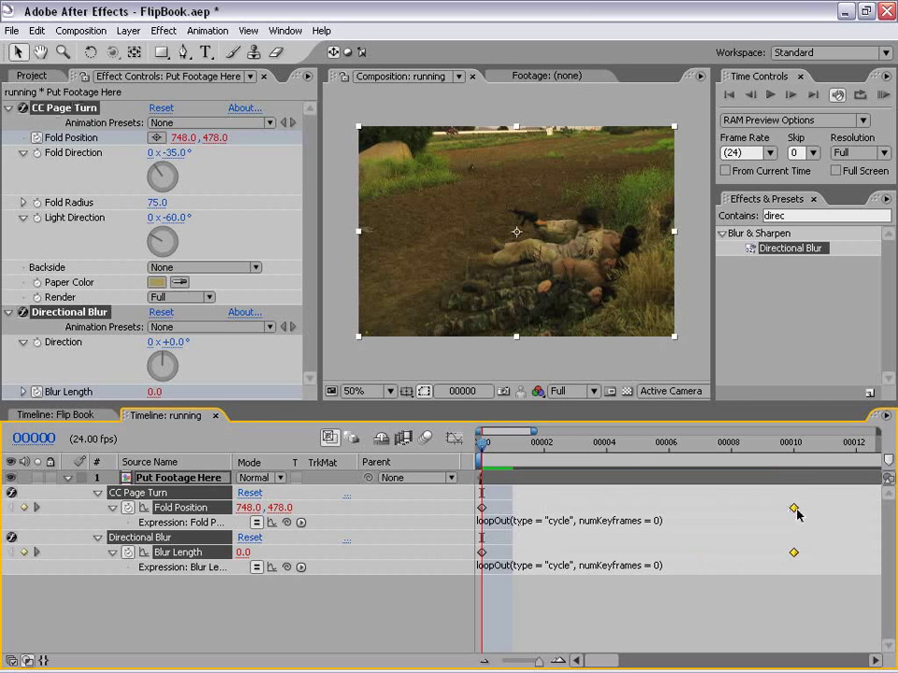
drag(482, 449, 617, 456)
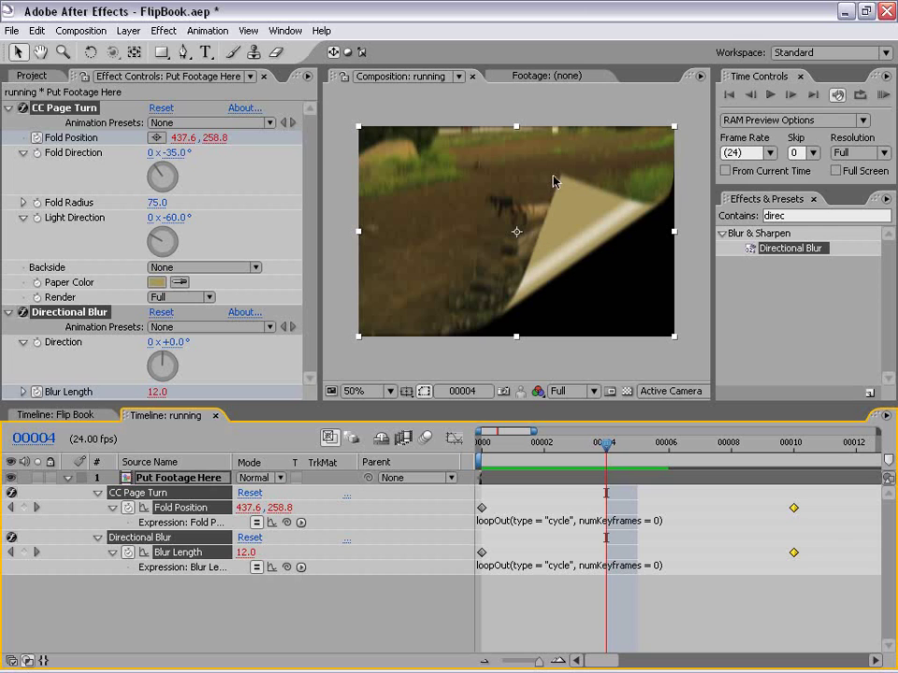
click(540, 642)
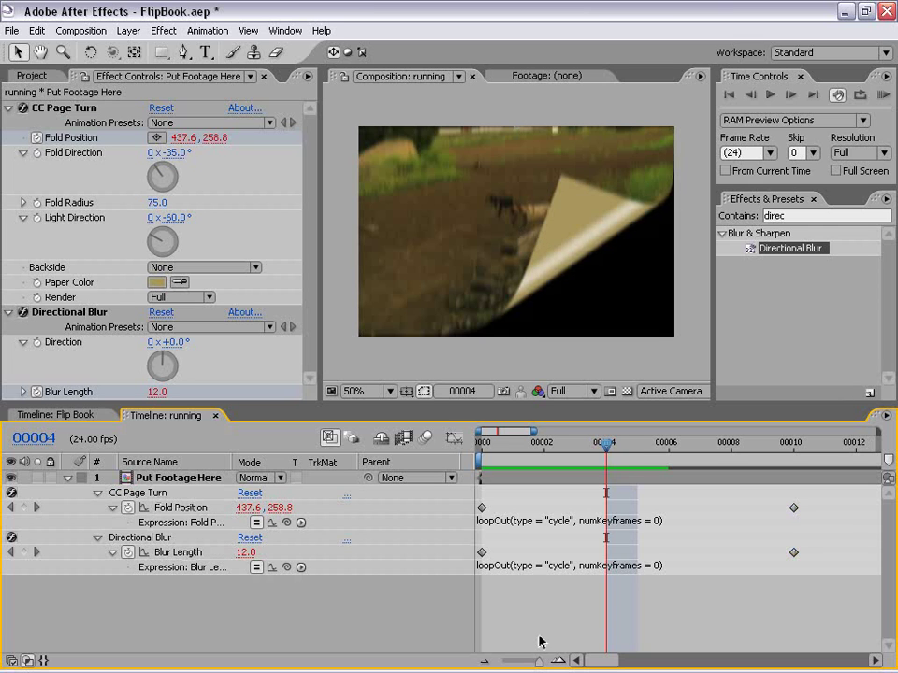
- Duplicate the Put Footage Here layer and reveal the copy's keyframed properties in an enlarged timeline
click(159, 481)
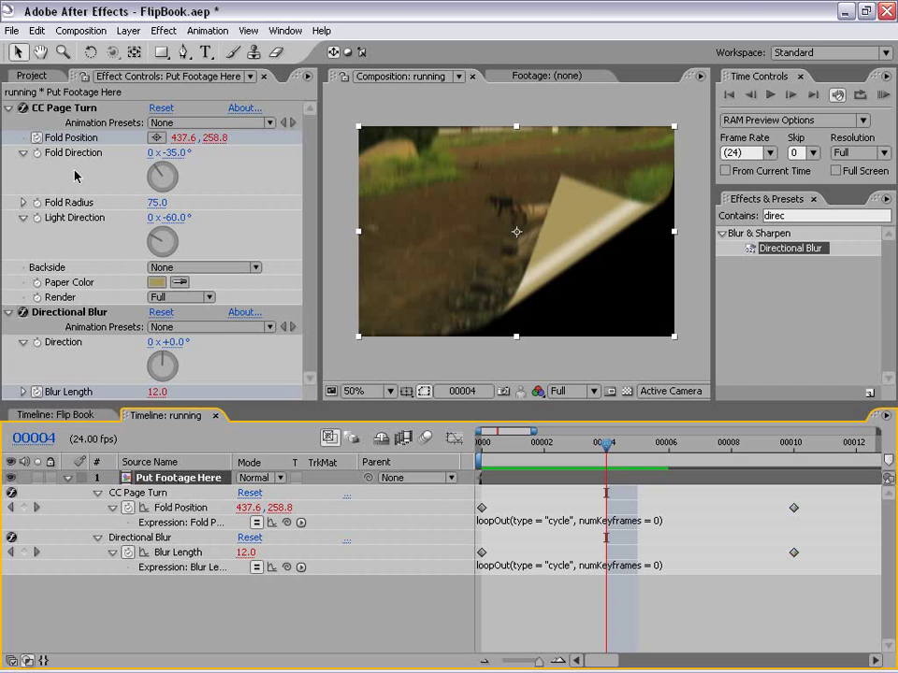
click(40, 34)
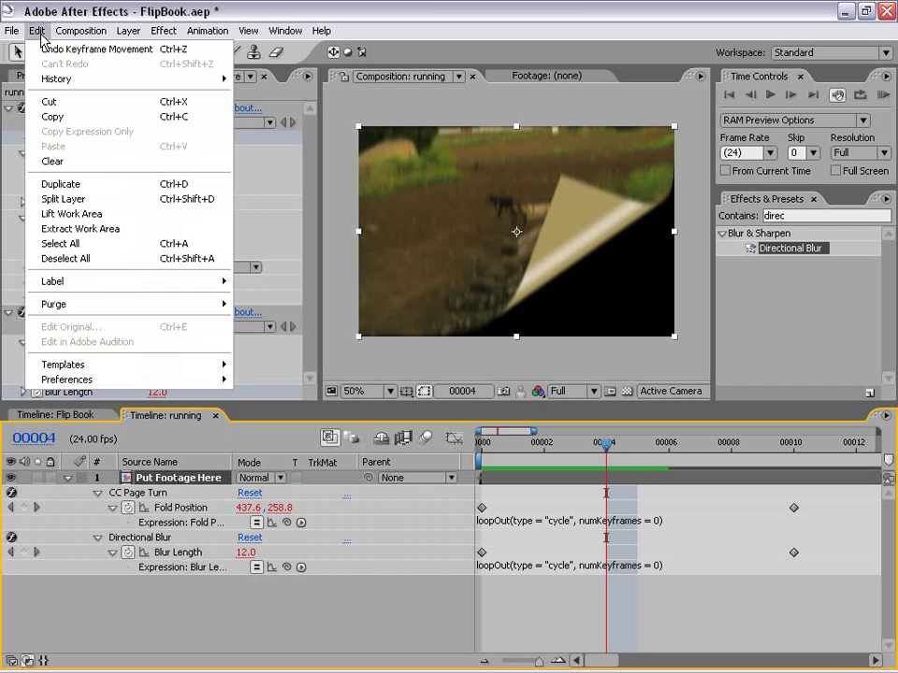
click(115, 187)
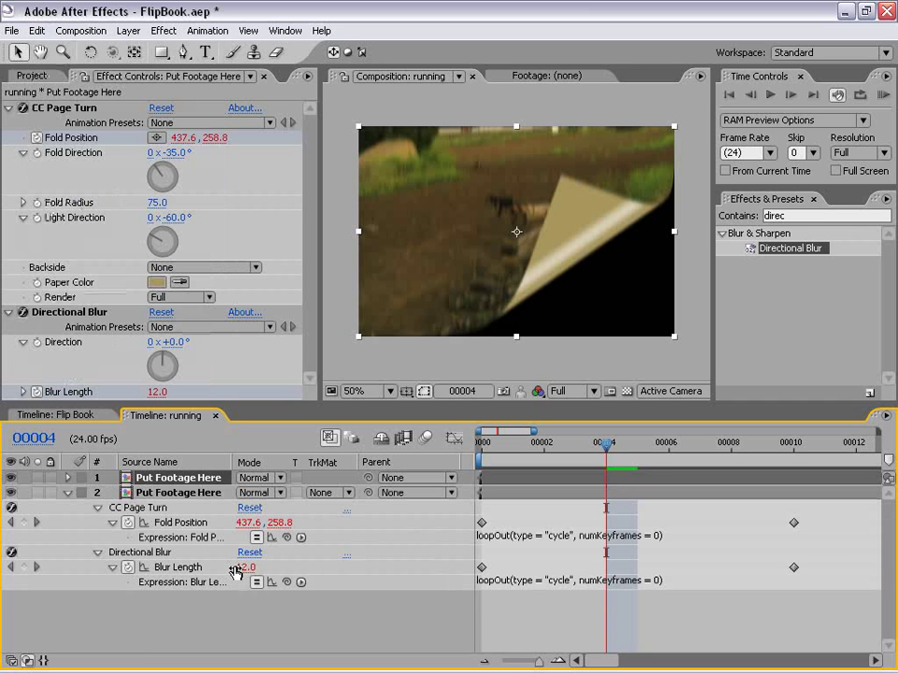
key(u)
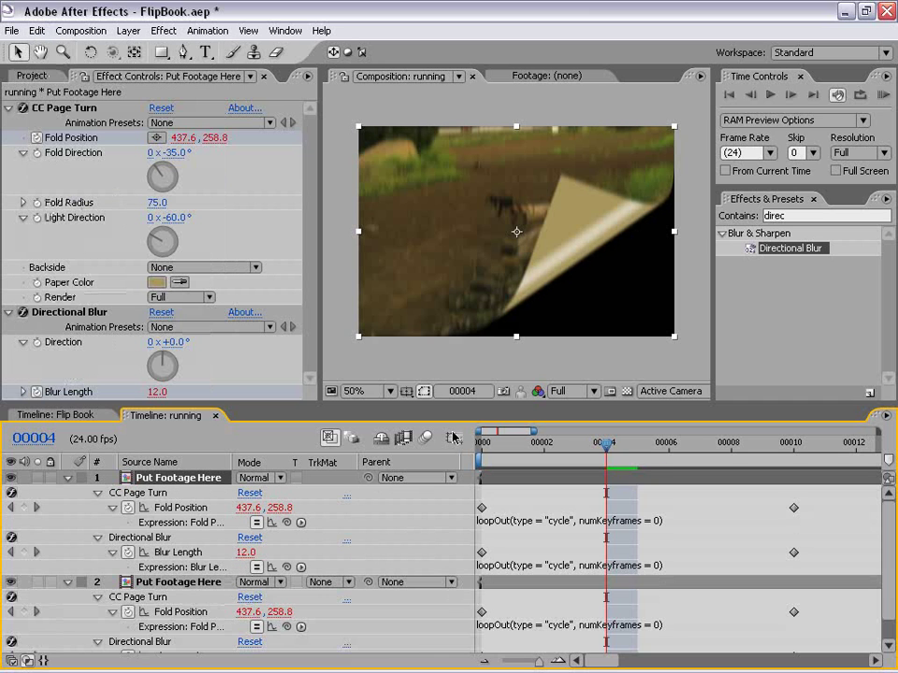
drag(451, 402, 452, 386)
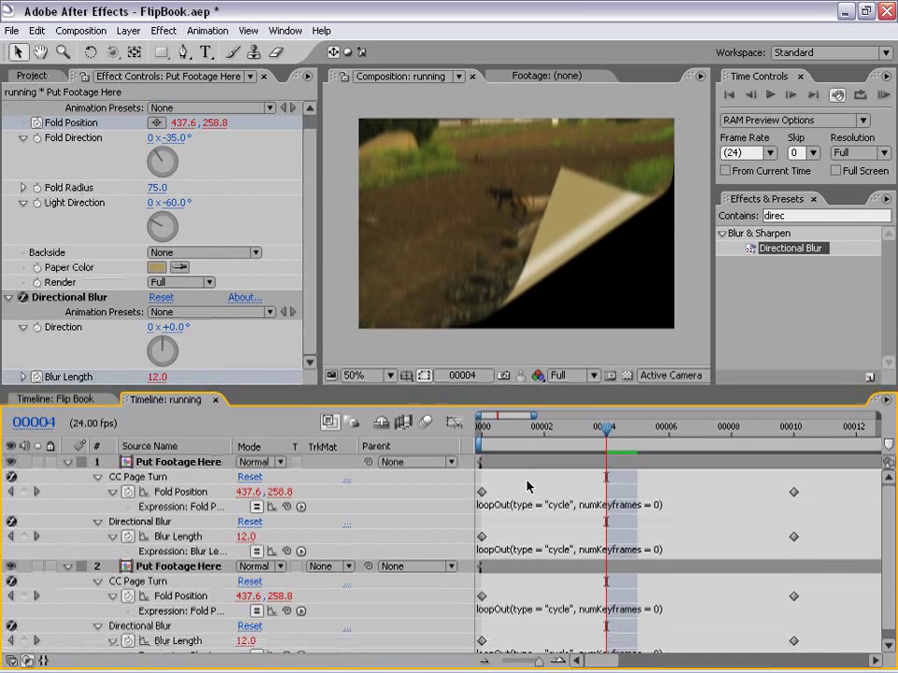
- Set the CC Page Turn Render option of the upper Put Footage Here layer to Backside and check it with the lower layer hidden
click(593, 465)
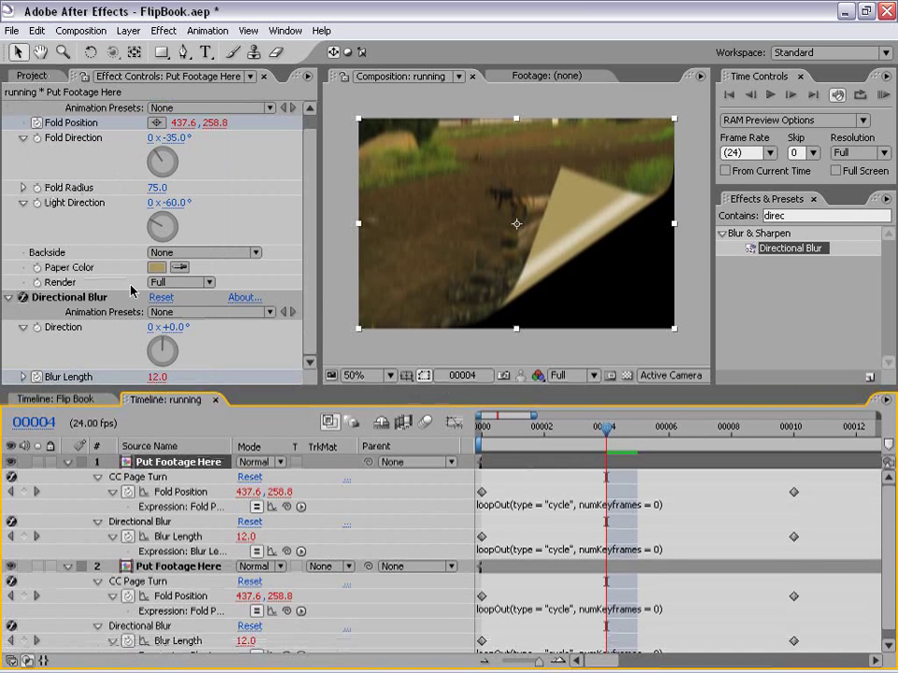
scroll(164, 295, up, 1)
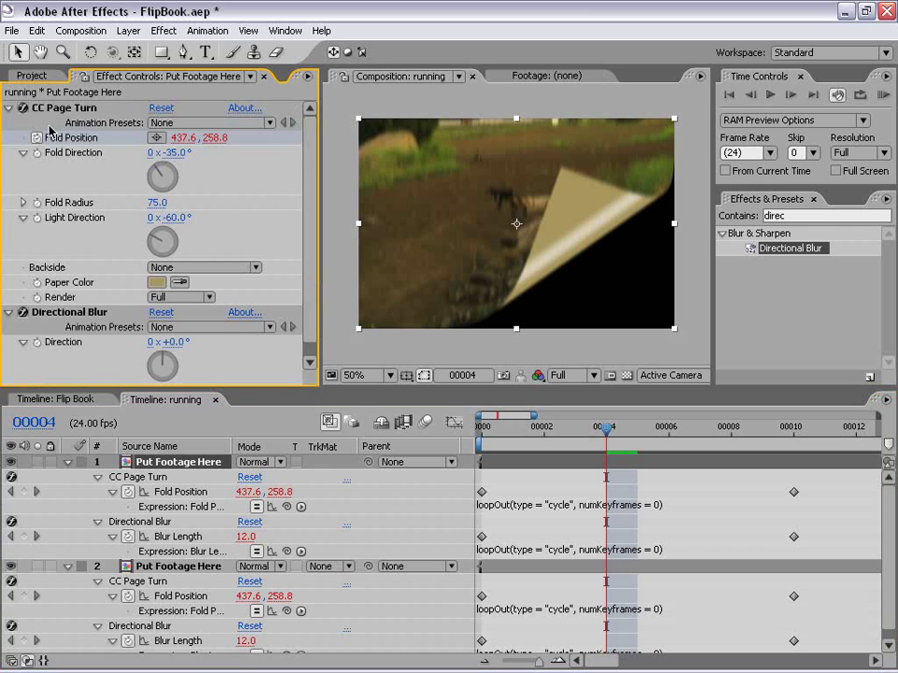
click(163, 298)
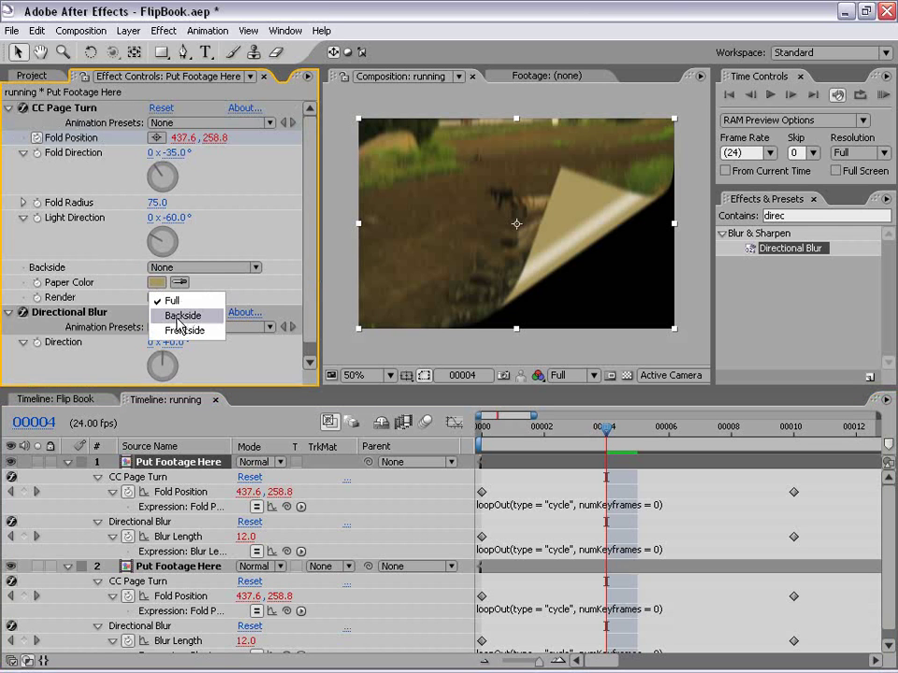
click(181, 315)
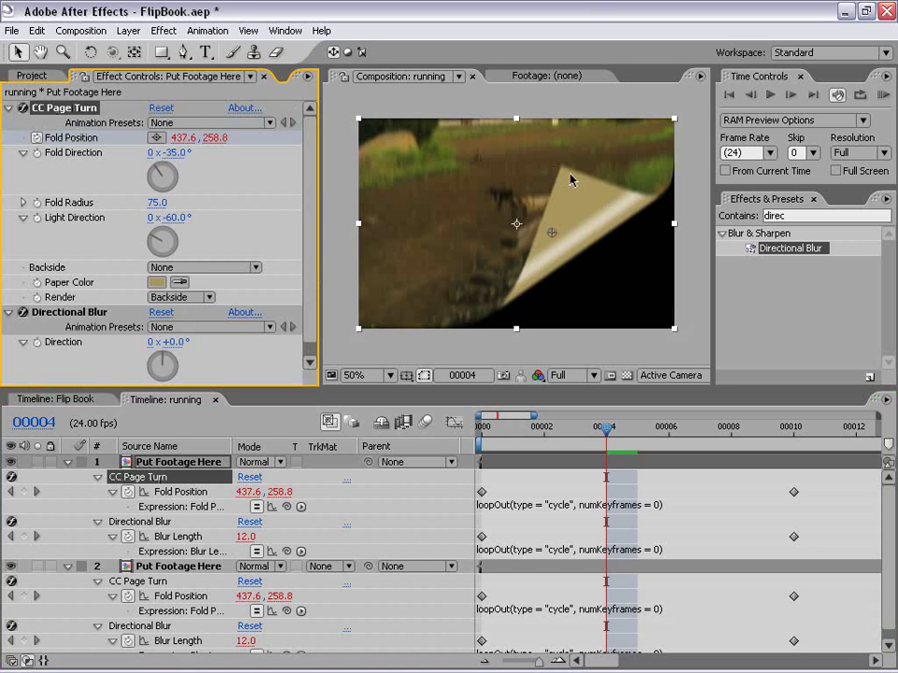
click(10, 566)
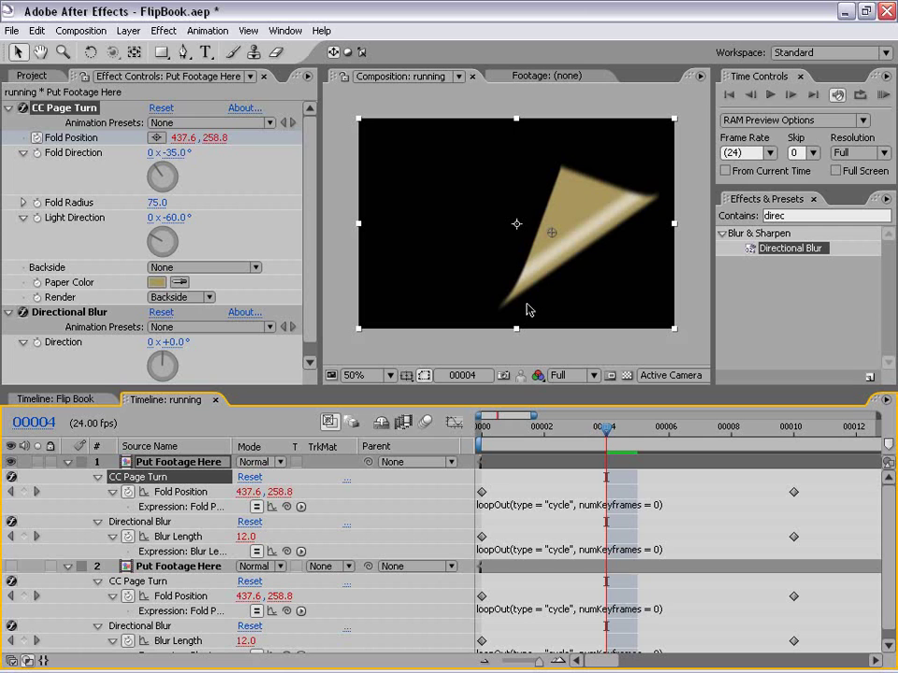
click(11, 566)
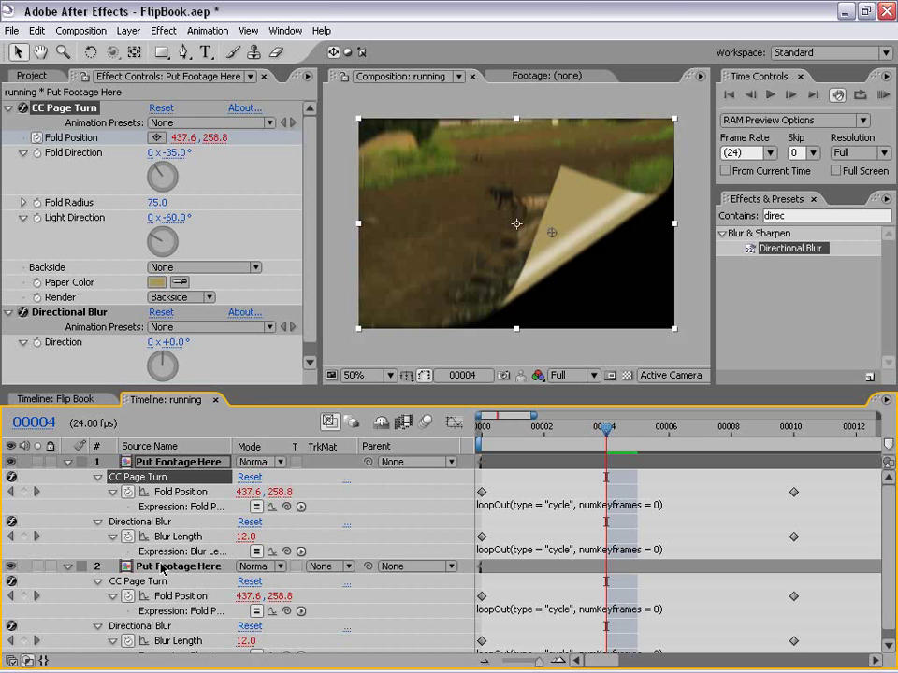
- Set the lower Put Footage Here layer's CC Page Turn Render option to Frontside and check both layers by toggling their visibility
click(204, 567)
click(173, 297)
click(180, 332)
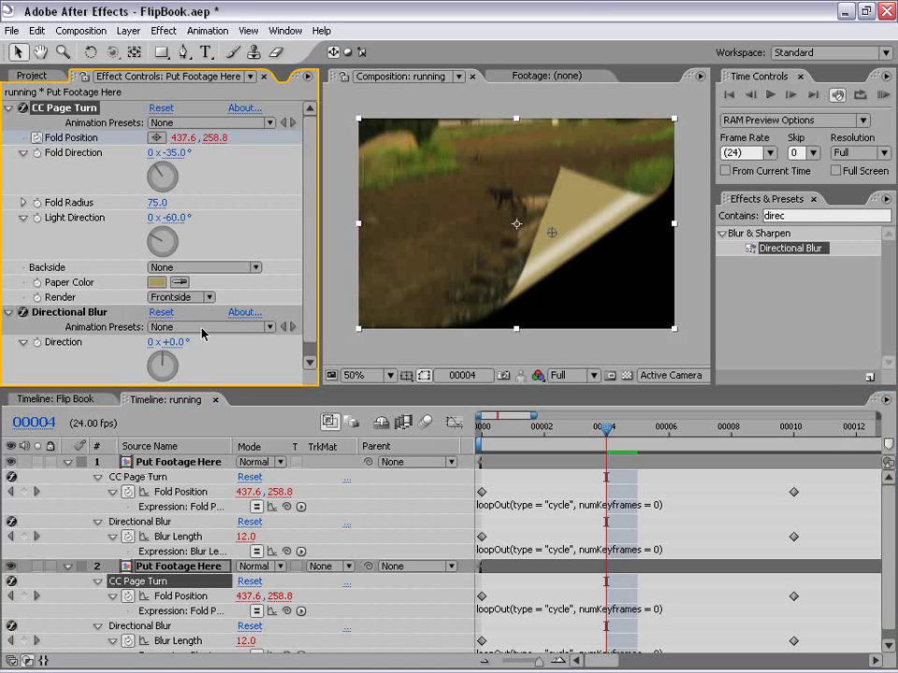
click(11, 462)
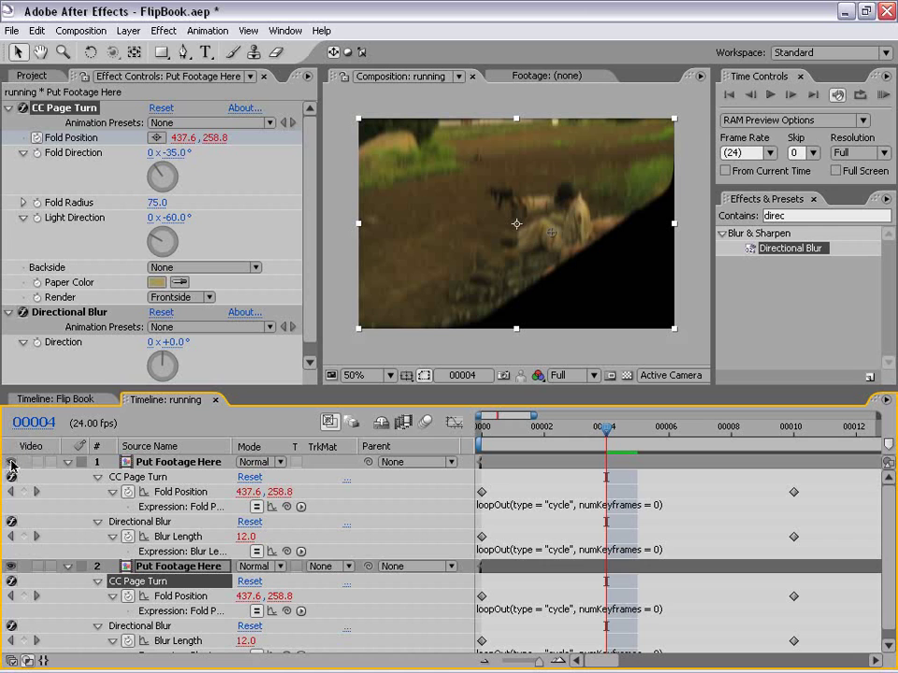
click(11, 462)
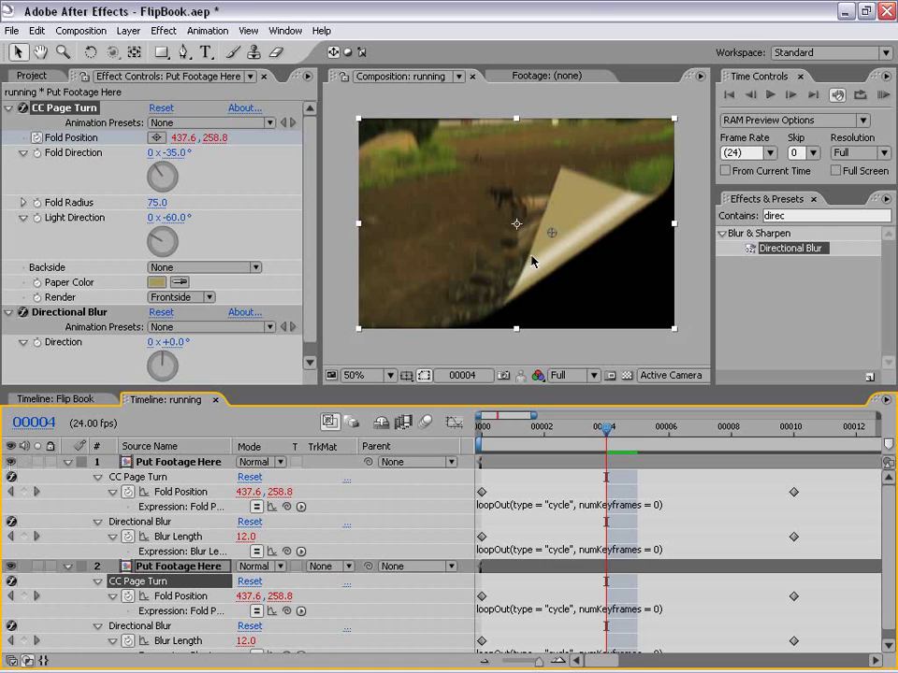
click(11, 567)
click(12, 567)
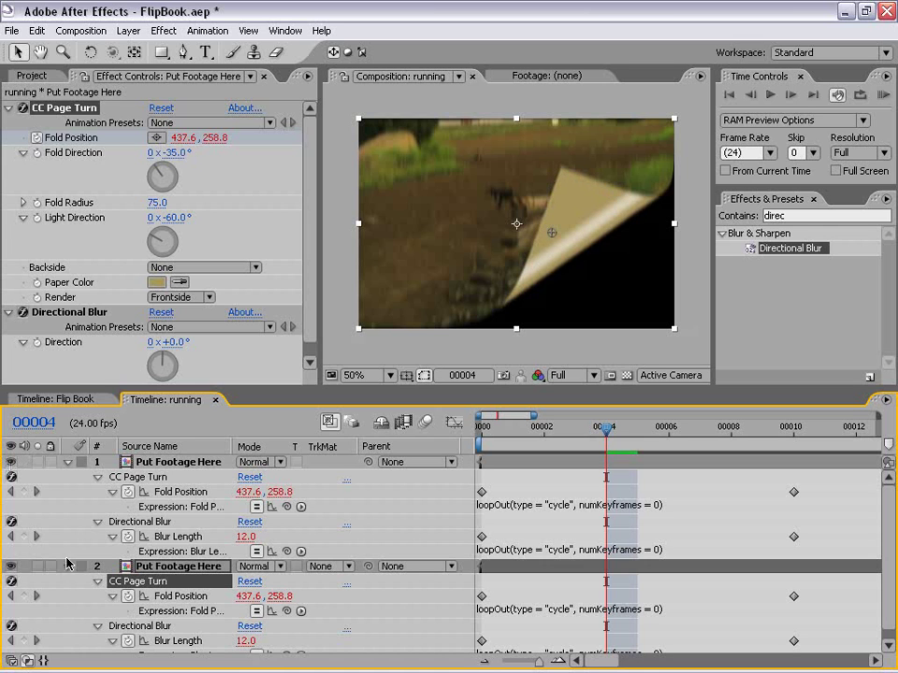
- Find the Drop Shadow effect and apply it to the upper Put Footage Here layer
click(179, 462)
click(789, 216)
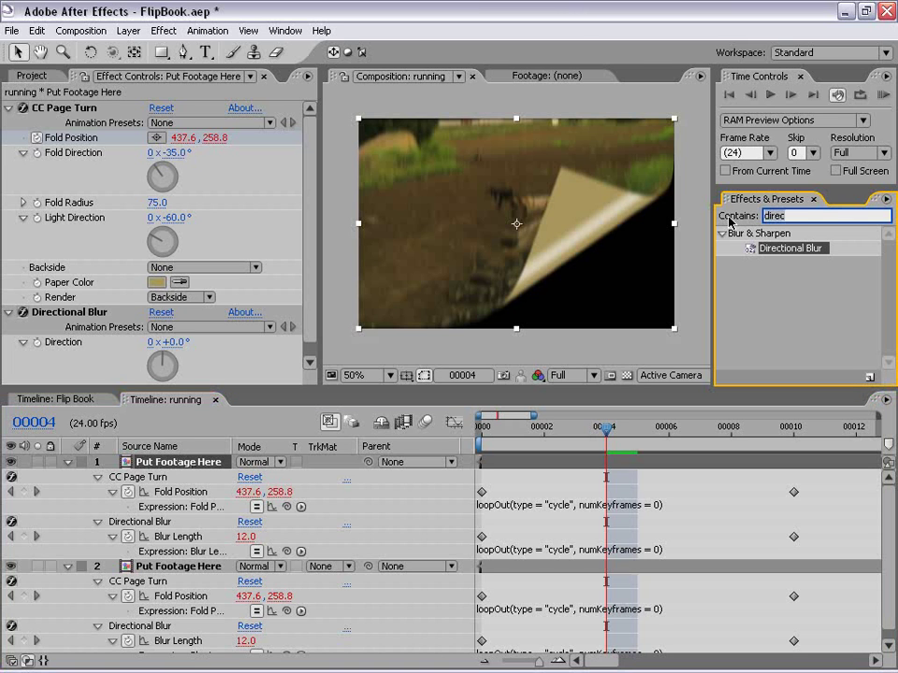
text(drop)
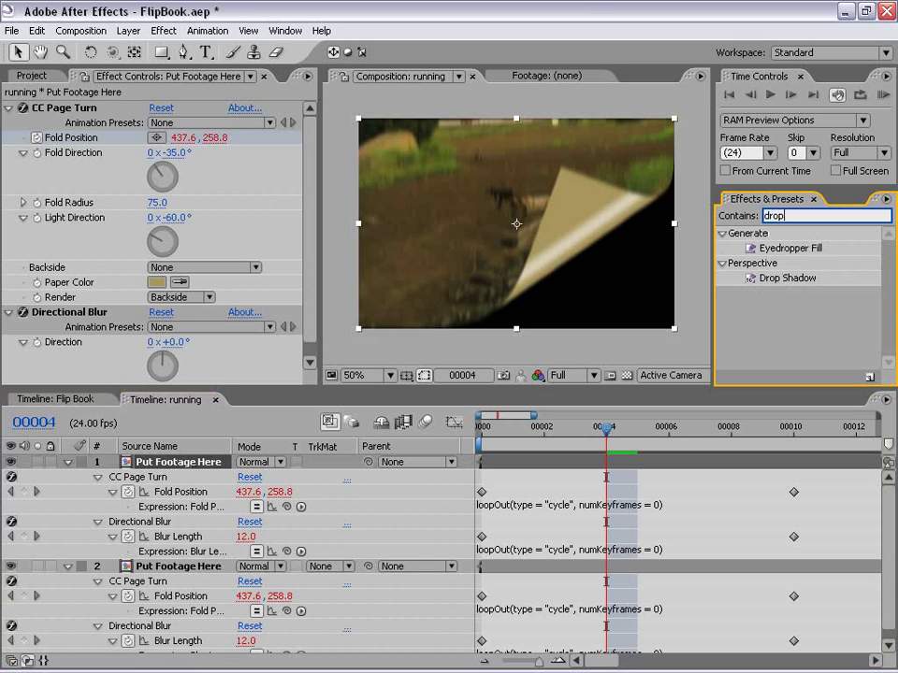
click(781, 279)
drag(789, 286, 456, 348)
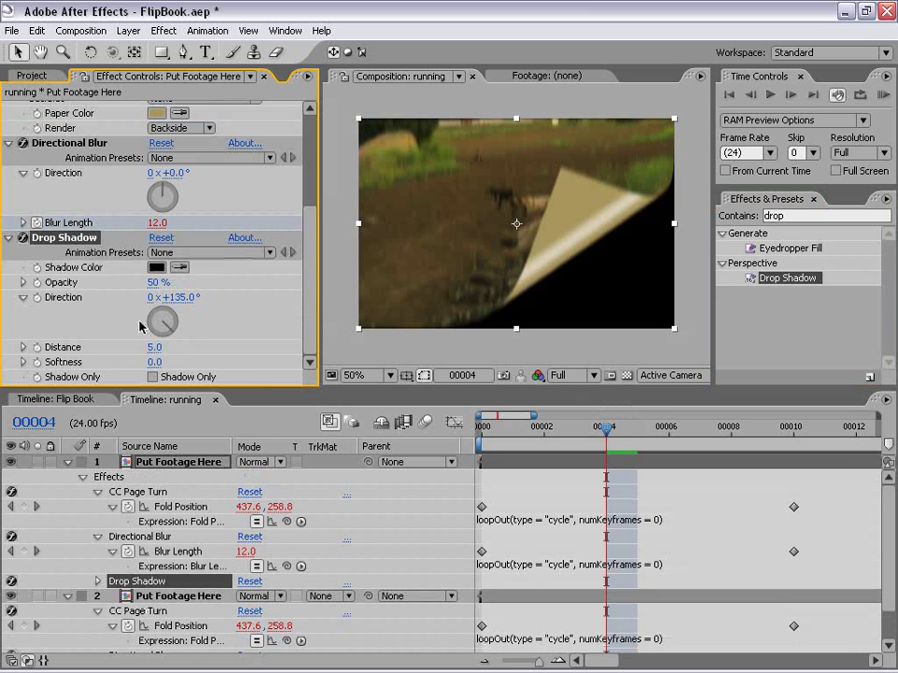
- Set the Drop Shadow's Direction to -35° to match the page turn's Fold Direction
scroll(290, 308, up, 4)
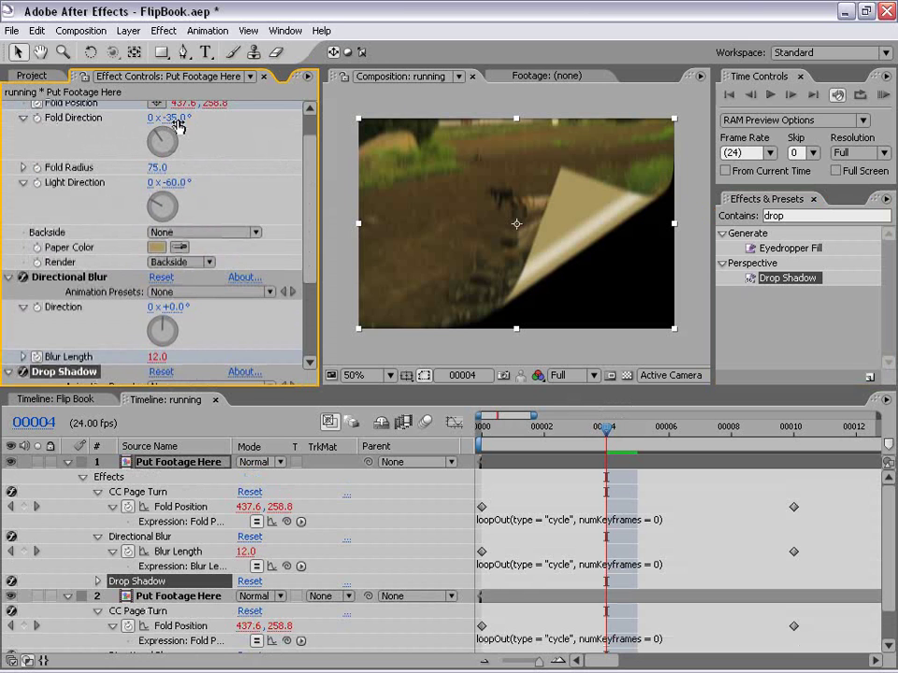
scroll(304, 194, down, 4)
scroll(304, 195, down, 3)
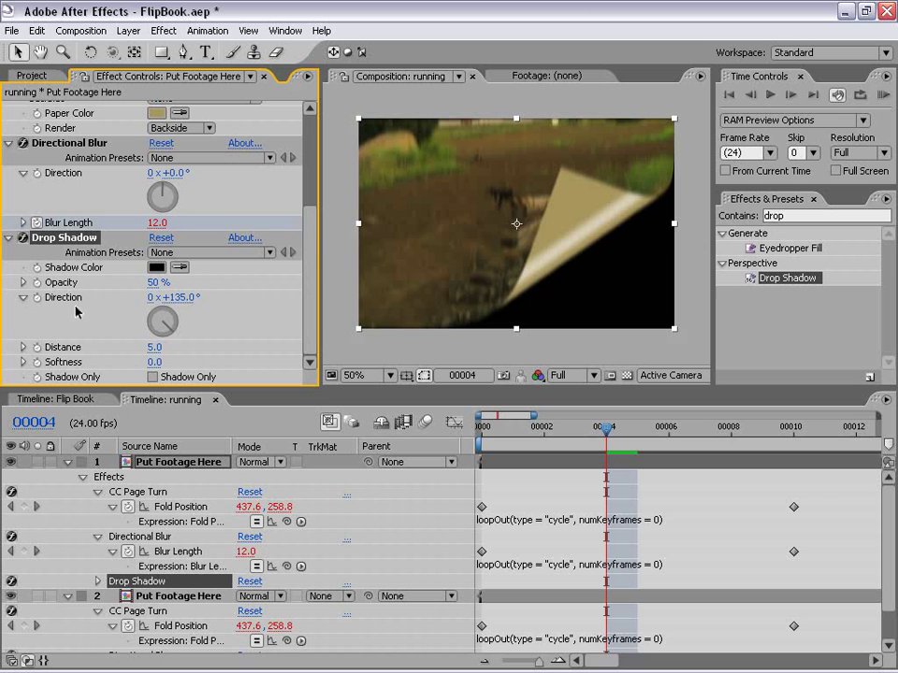
click(195, 298)
text(-35)
key(Return)
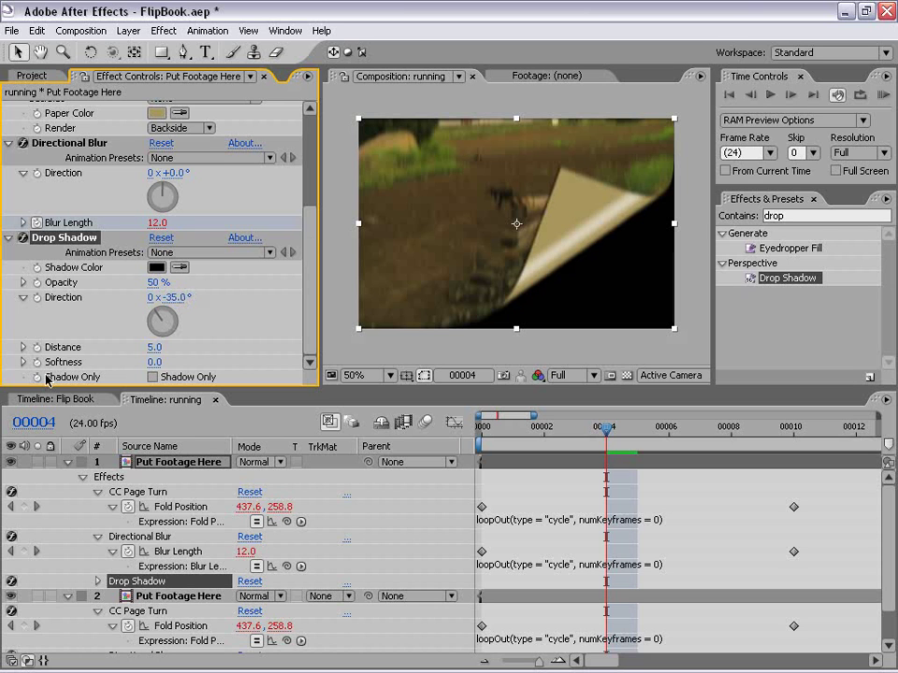
- Set the upper layer's Drop Shadow to Softness 88, Distance 25 and Opacity 70%
drag(154, 367, 167, 362)
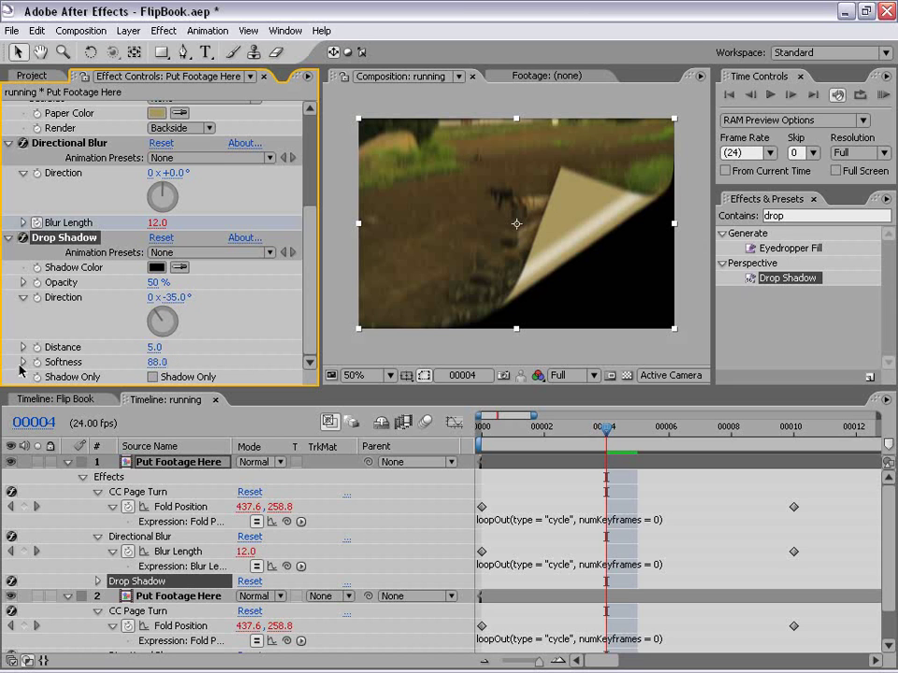
drag(155, 348, 173, 347)
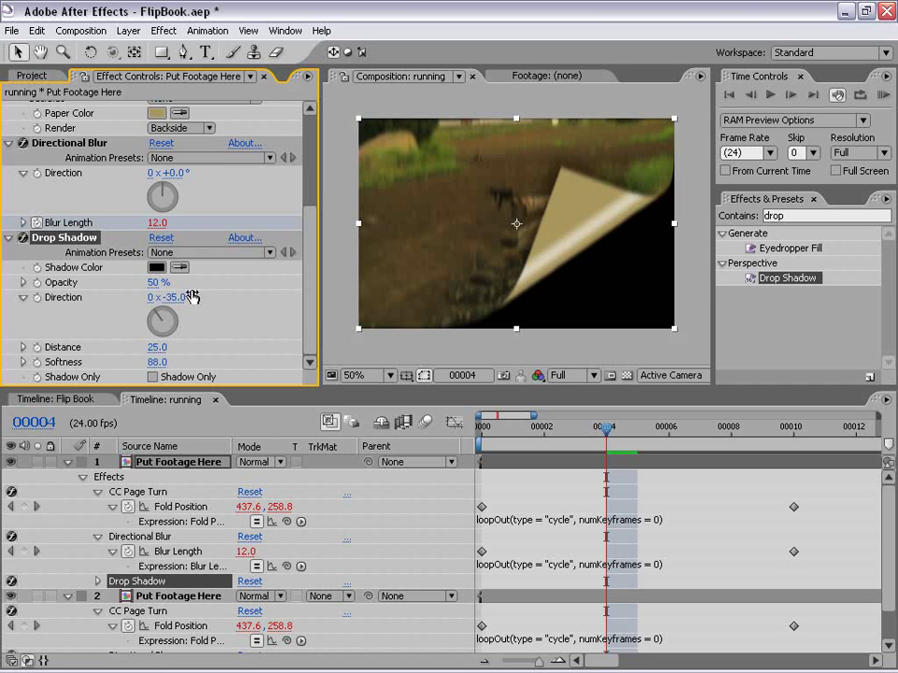
drag(150, 282, 152, 282)
click(153, 282)
text(7)
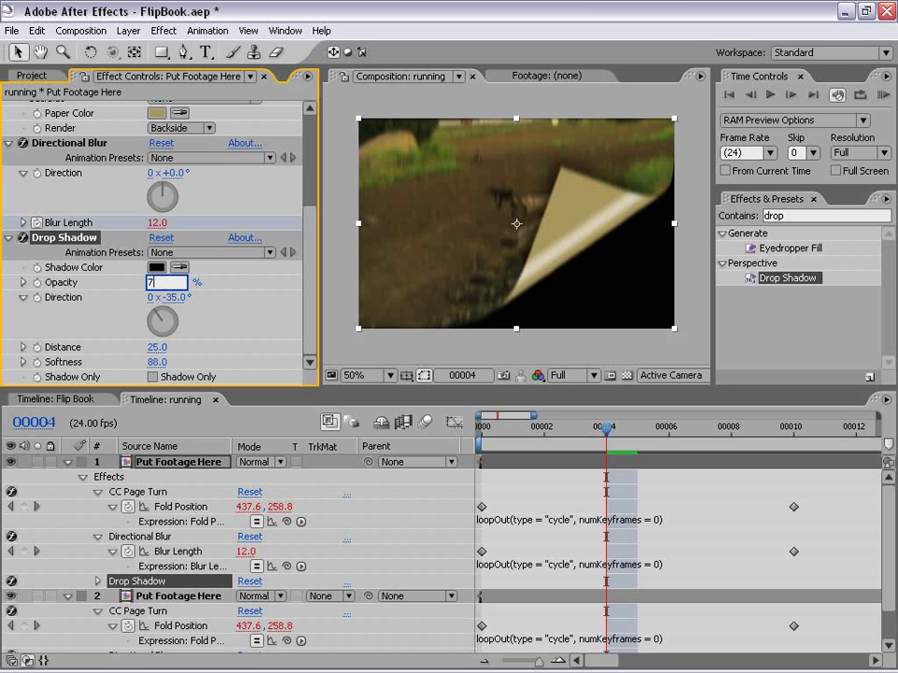
key(Return)
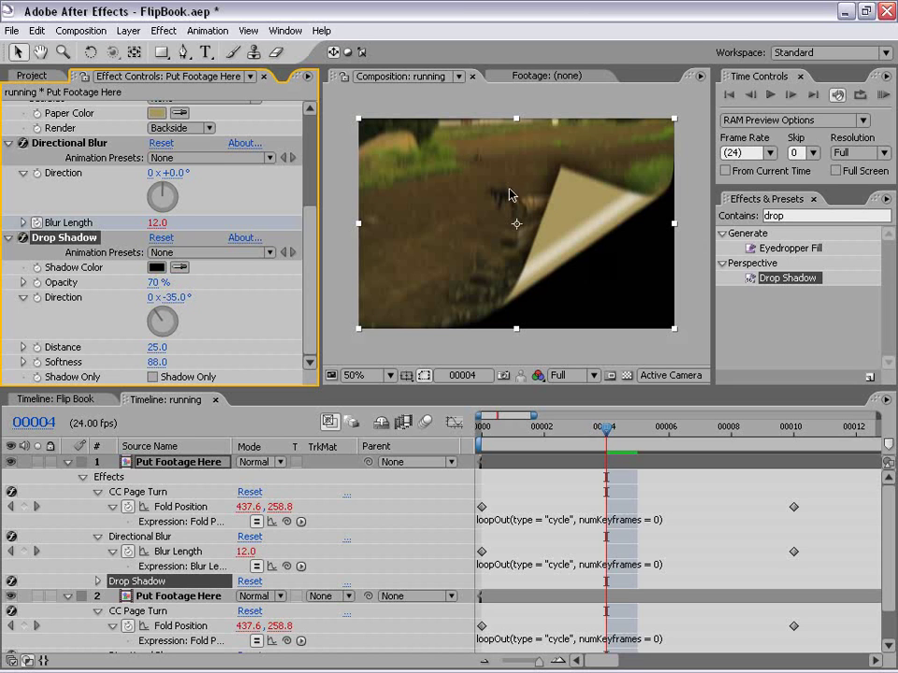
- Collapse the upper layer's properties and show the transparency grid behind the composition
click(517, 521)
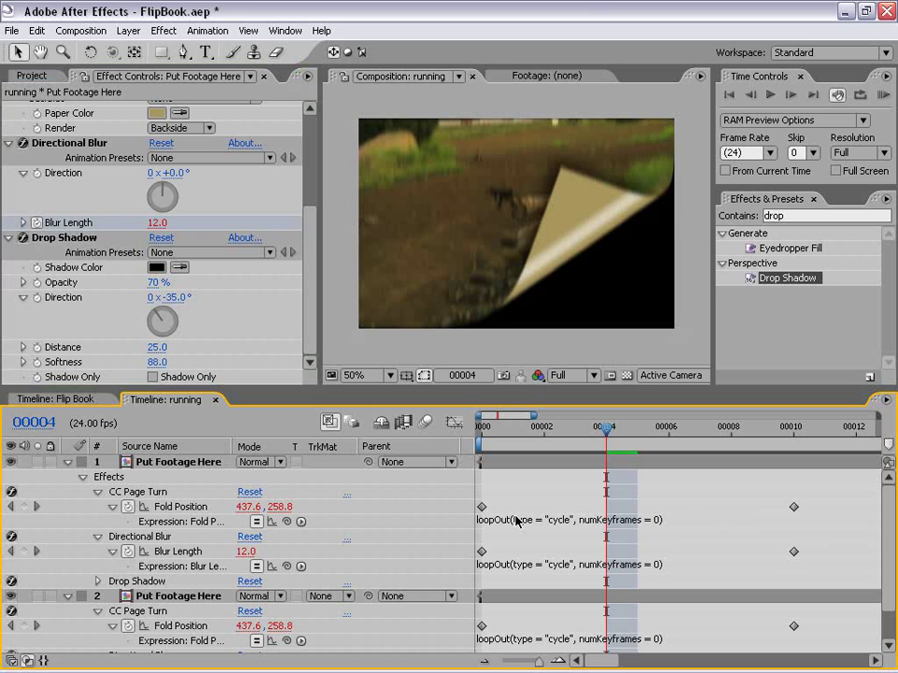
click(68, 465)
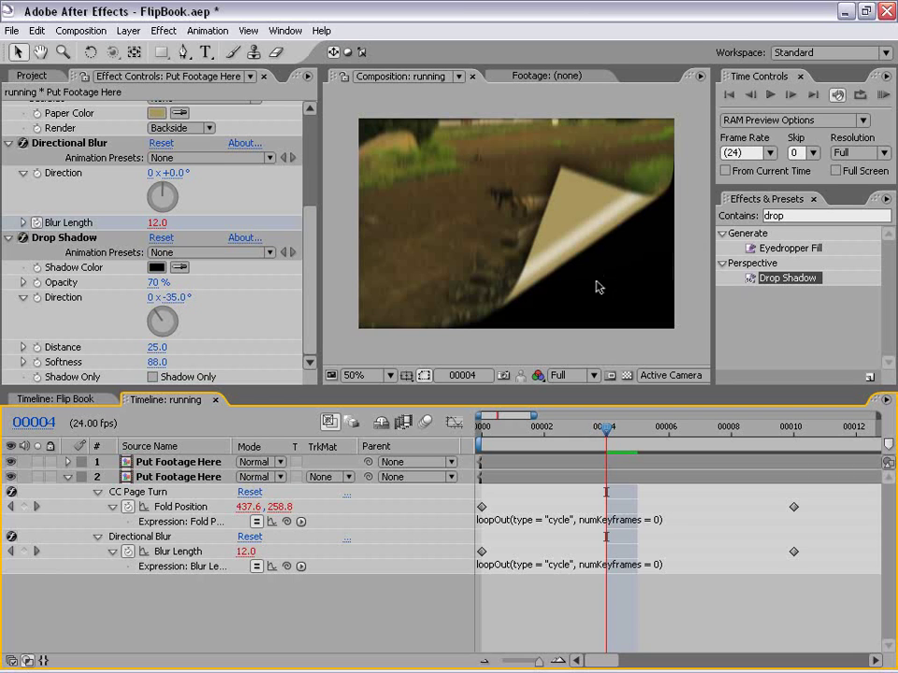
click(627, 376)
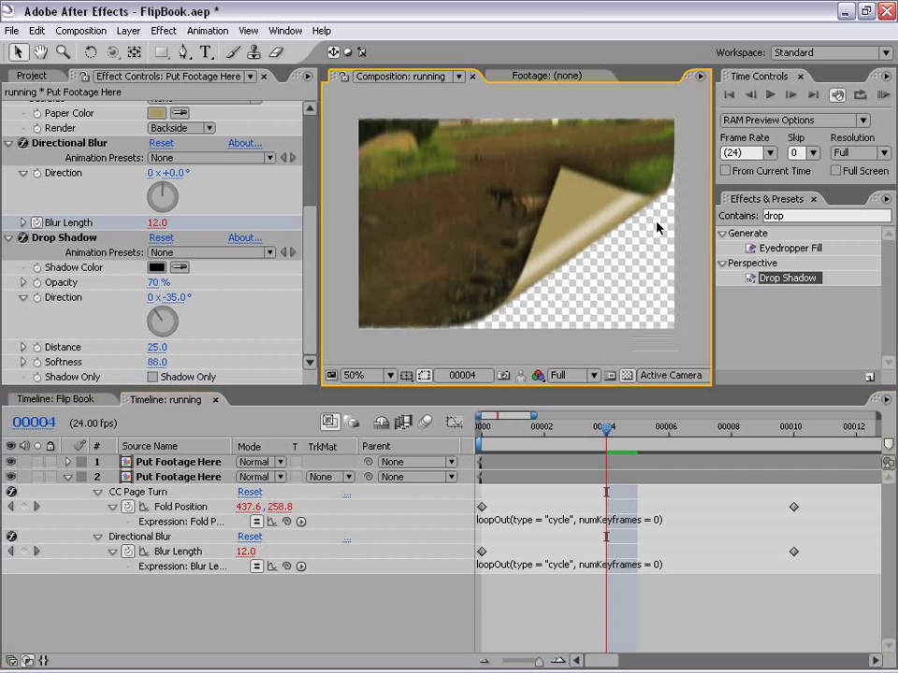
- Apply the Drop Shadow effect to the lower Put Footage Here layer and bring up its effect settings
drag(795, 278, 614, 486)
click(572, 483)
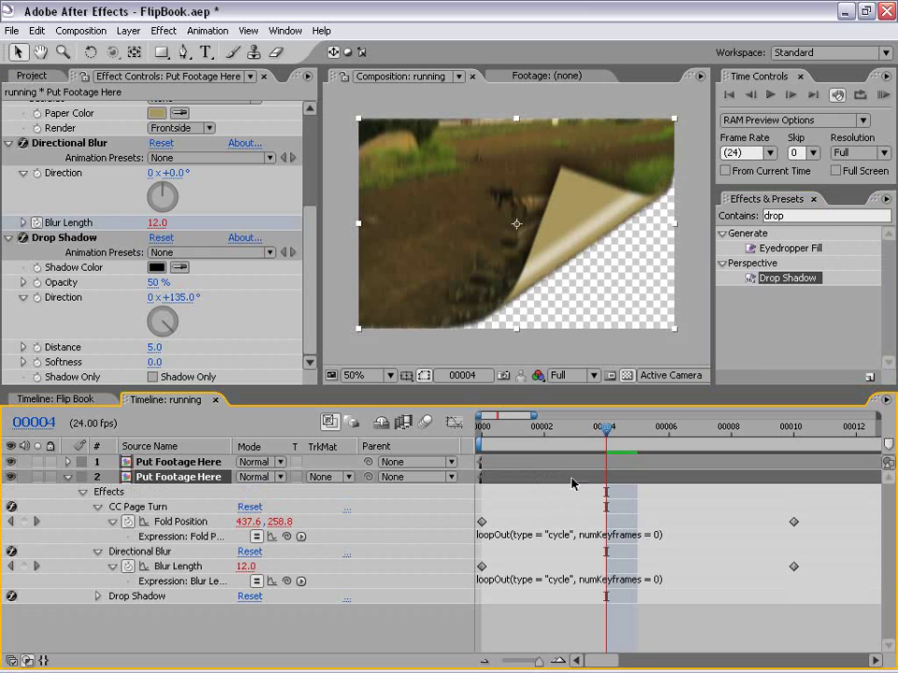
click(306, 237)
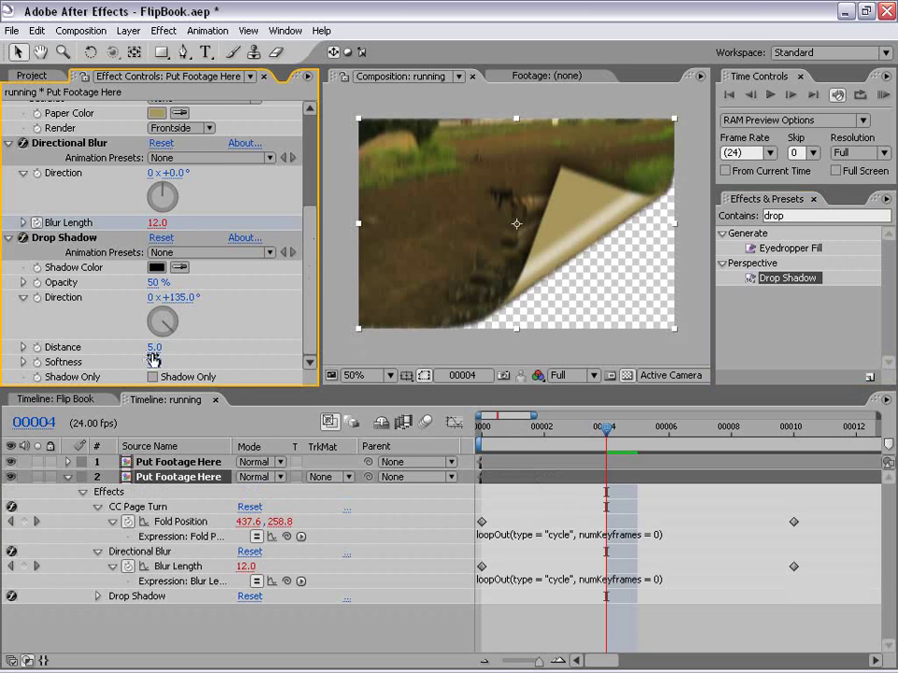
- Set the lower layer's Drop Shadow to Distance 11, Opacity 58% and Softness 32, and collapse the layer's properties
drag(152, 347, 158, 347)
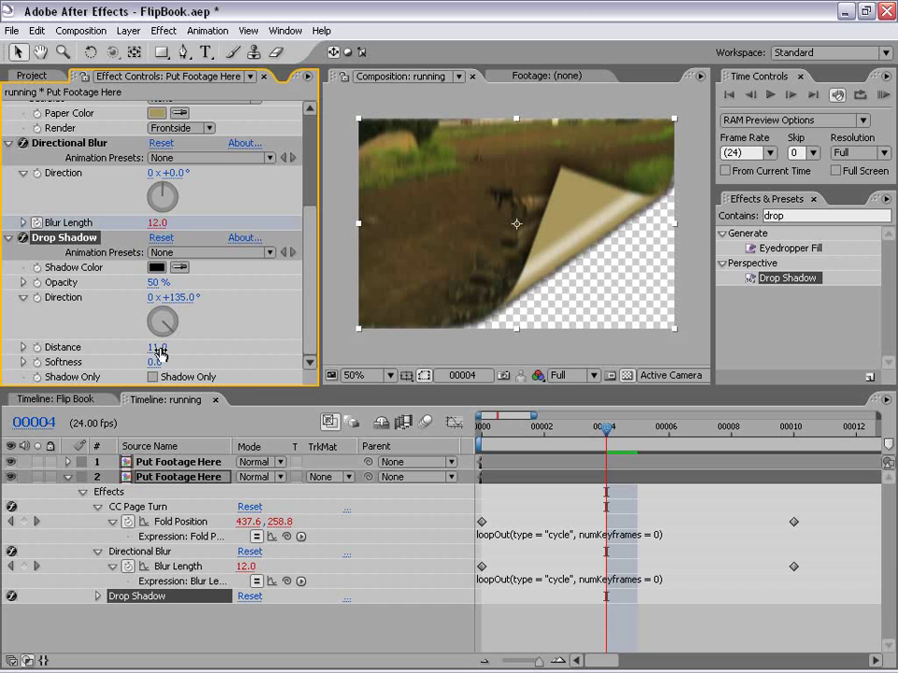
drag(154, 283, 164, 282)
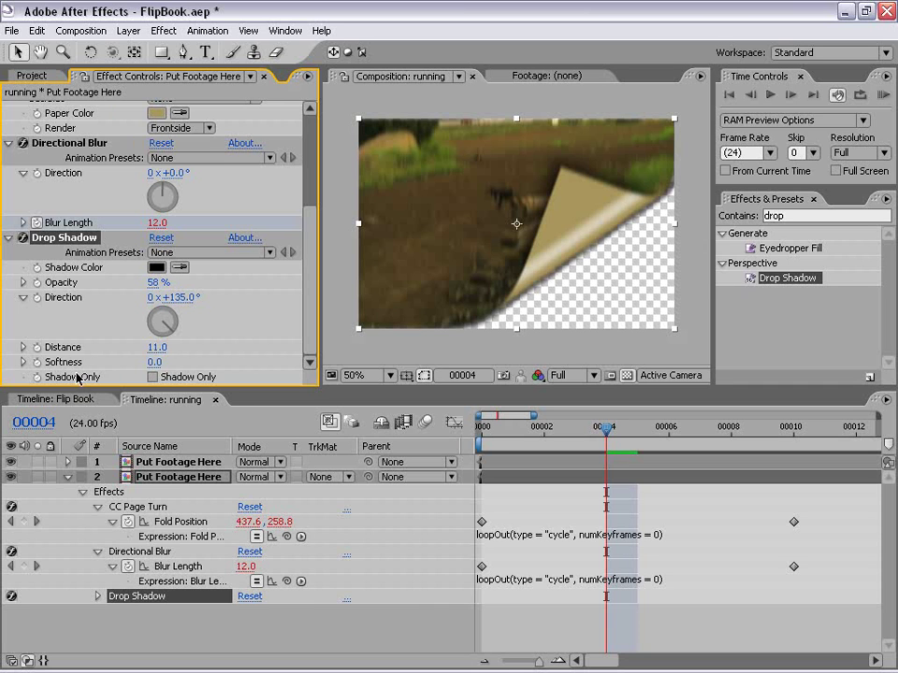
drag(153, 365, 185, 361)
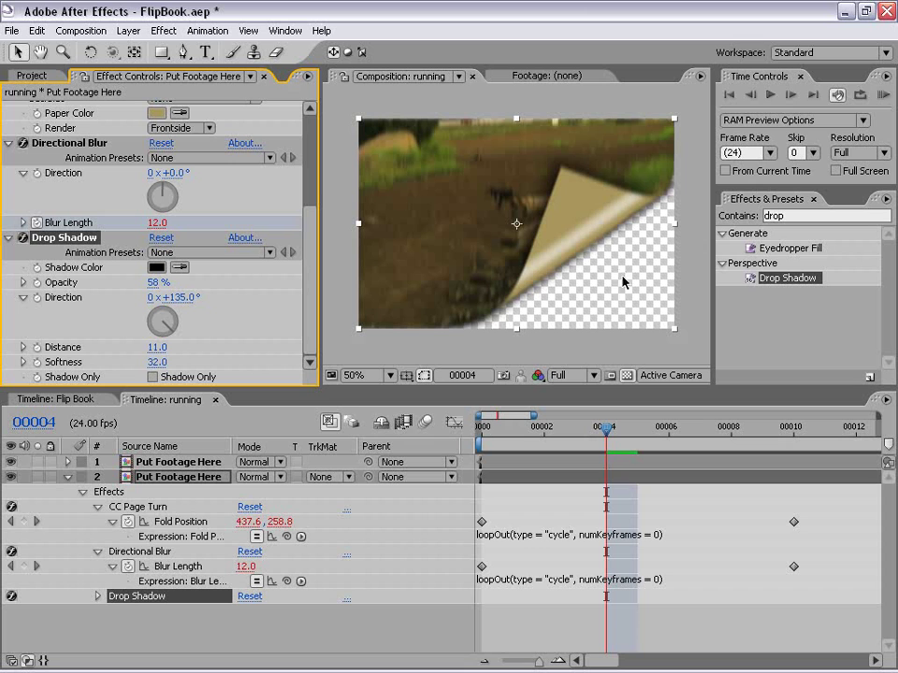
click(68, 477)
click(461, 595)
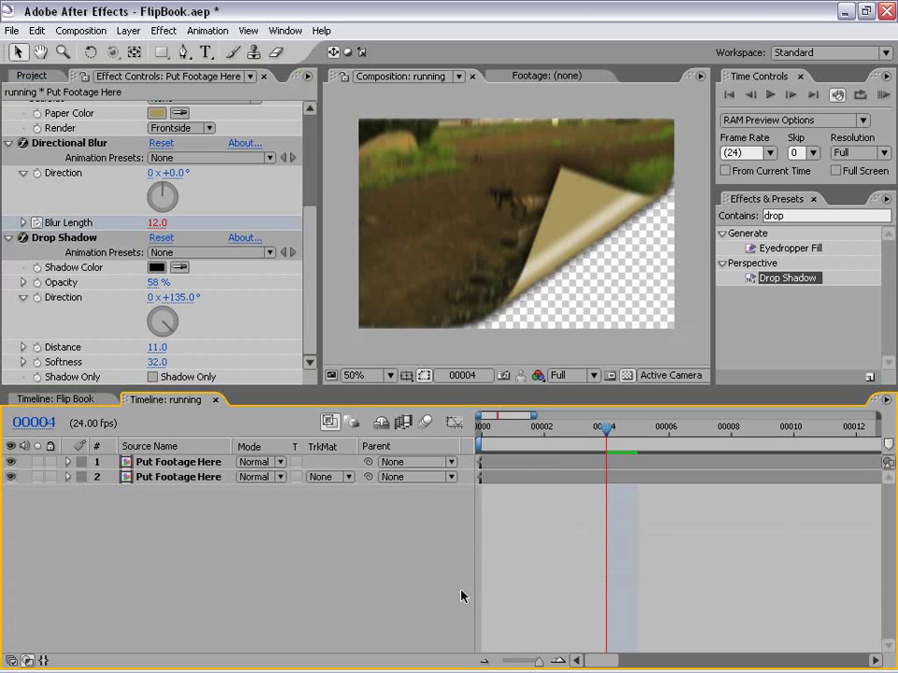
- Move the ending Fold Position and Blur Length keyframes of both layers to frame 1 and check frames 0 to 2
click(574, 465)
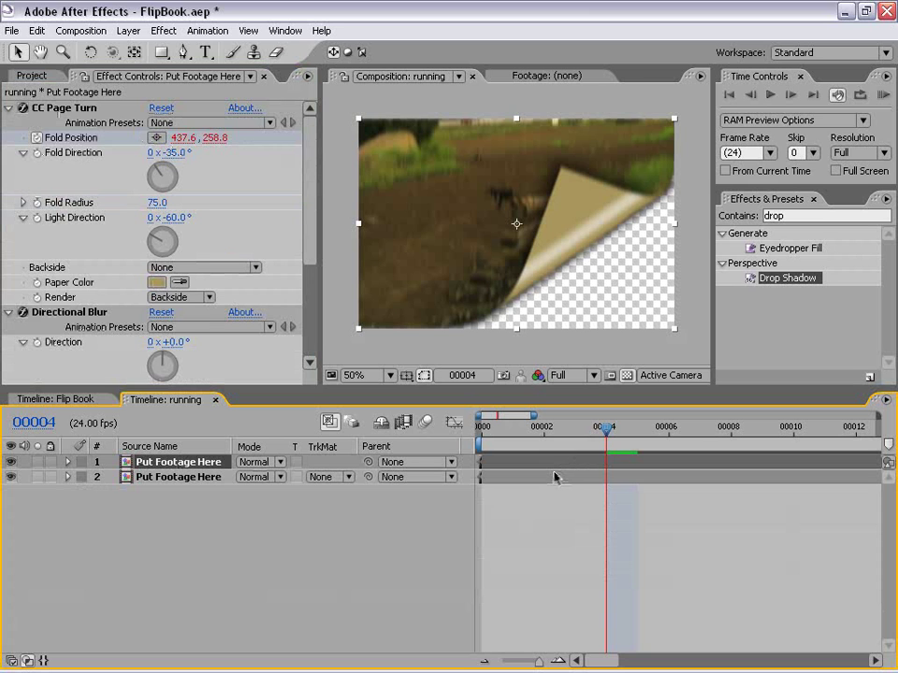
shift+click(555, 477)
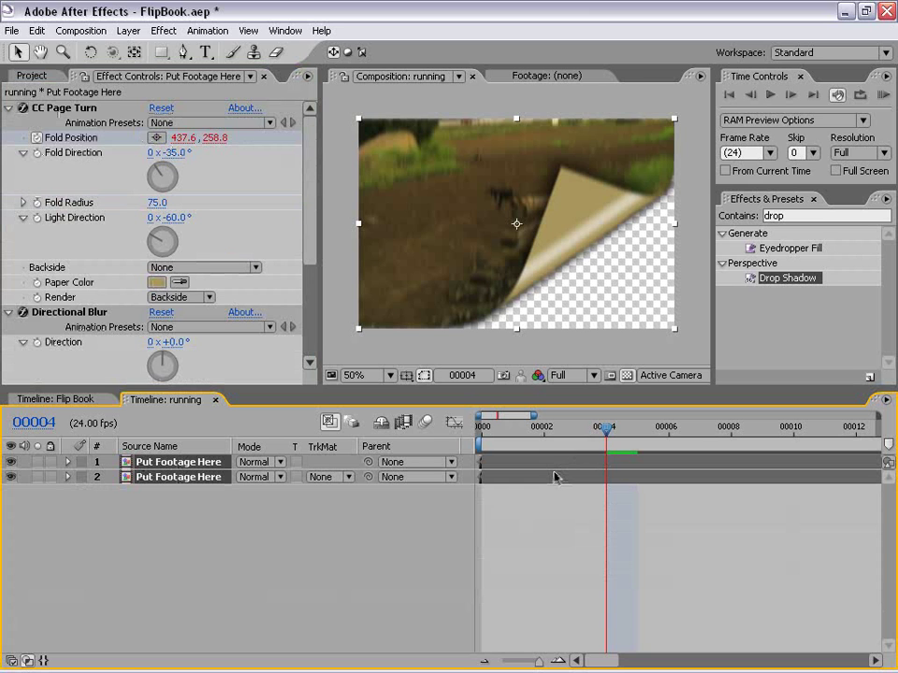
key(u)
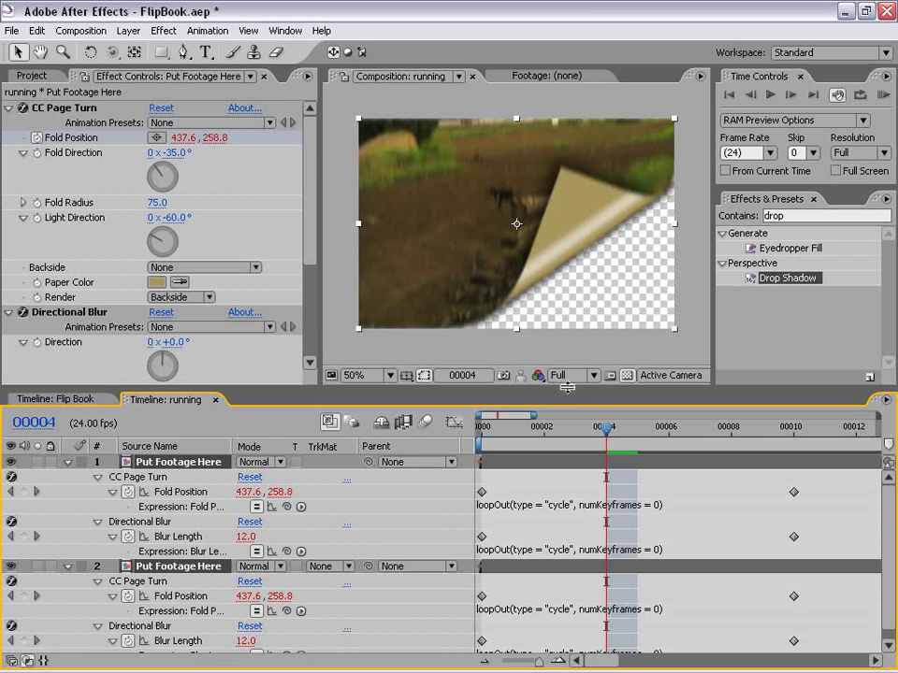
drag(569, 384, 570, 319)
drag(832, 412, 520, 563)
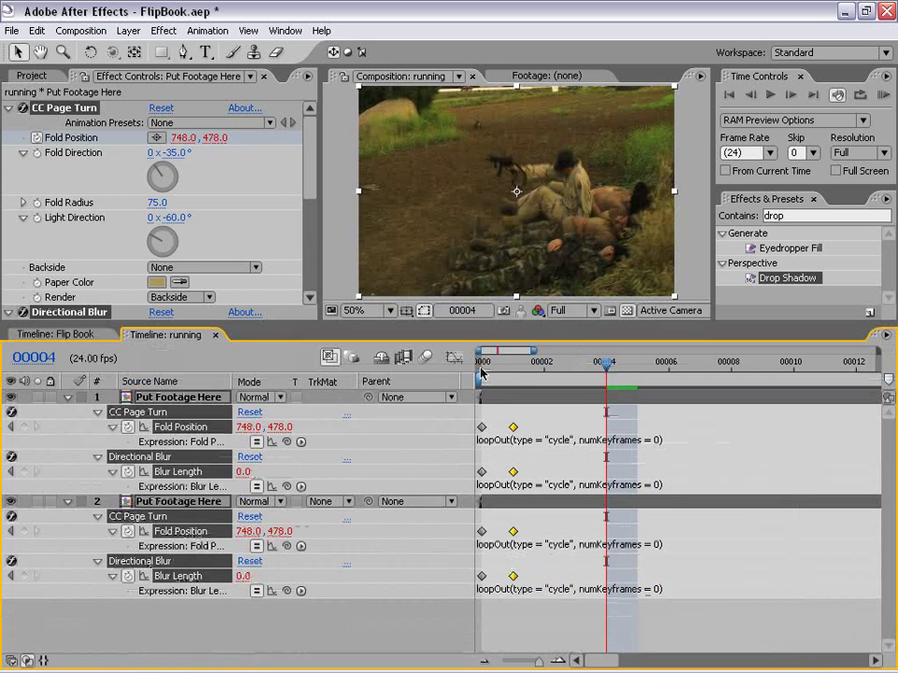
click(483, 363)
click(513, 370)
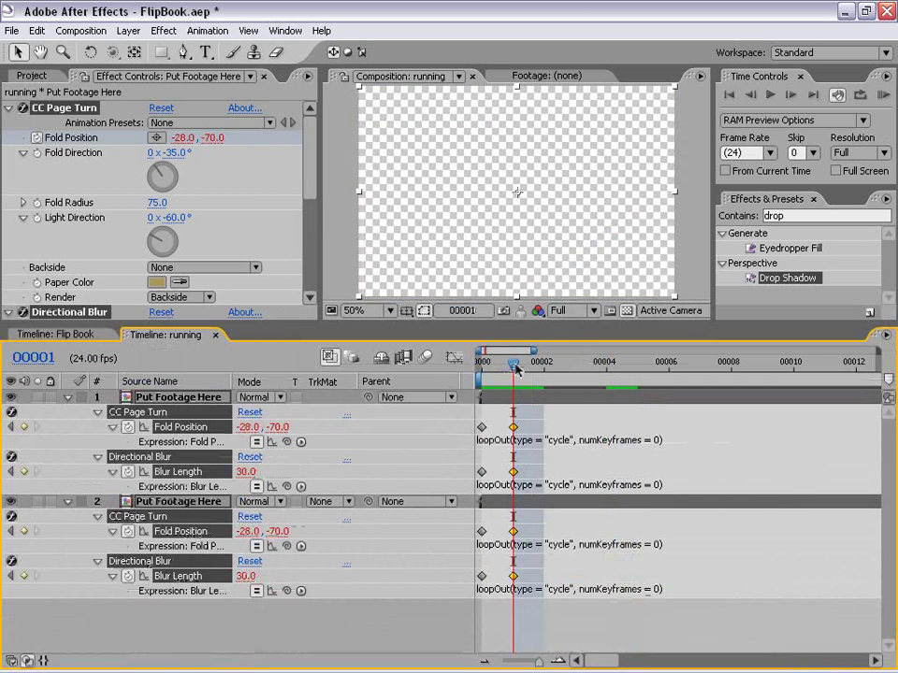
click(542, 365)
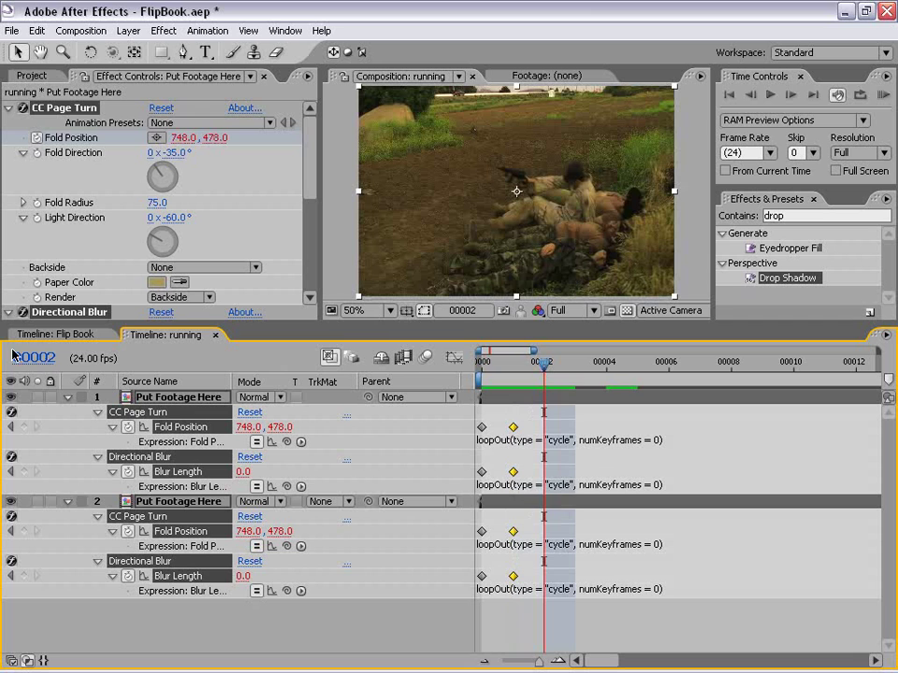
click(561, 387)
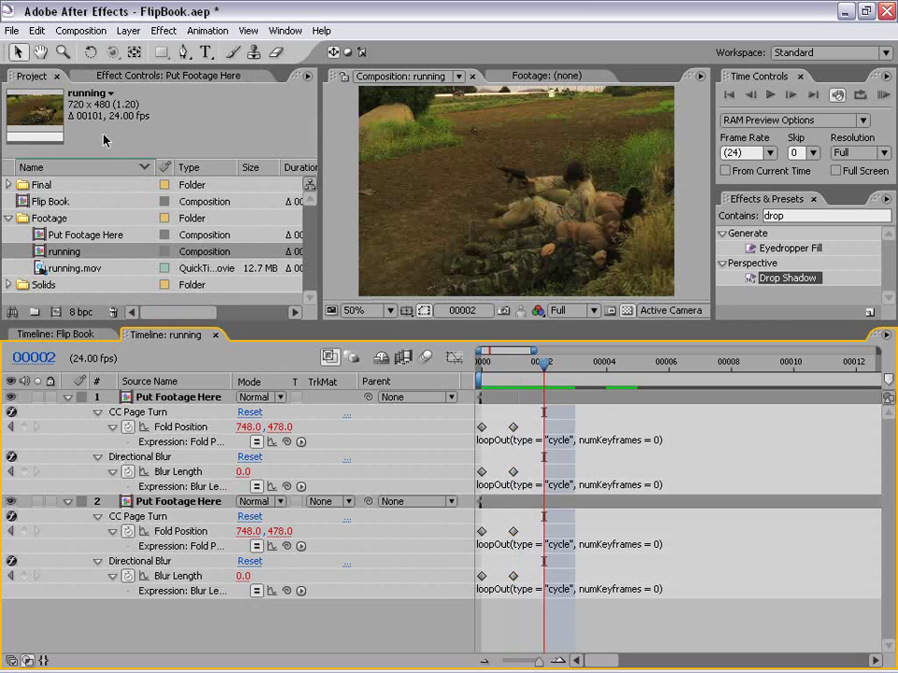
- Check in the project settings that the time display style is Frames and accept the settings
click(11, 31)
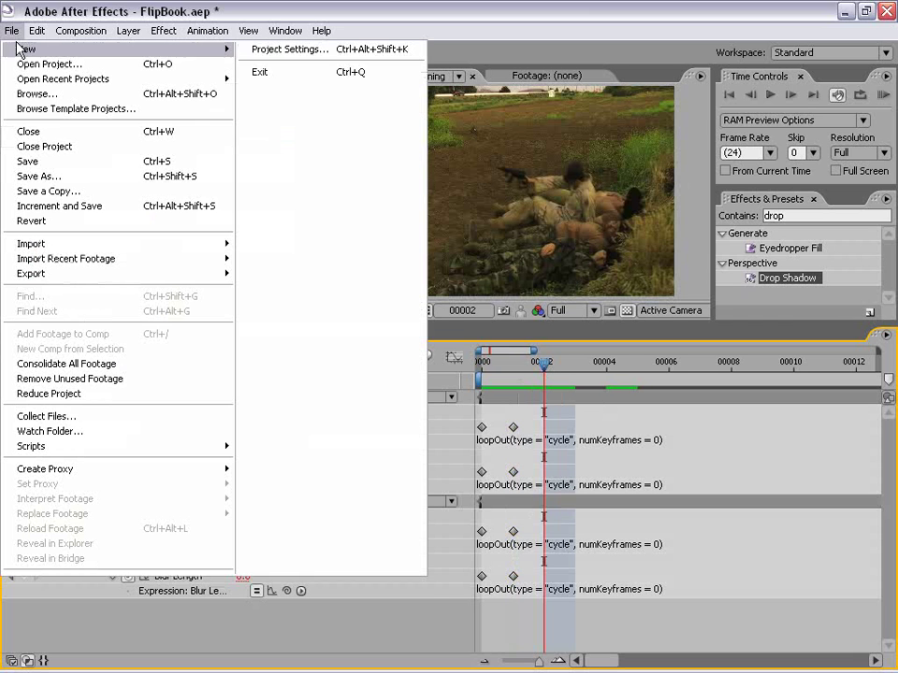
click(295, 51)
drag(653, 172, 425, 171)
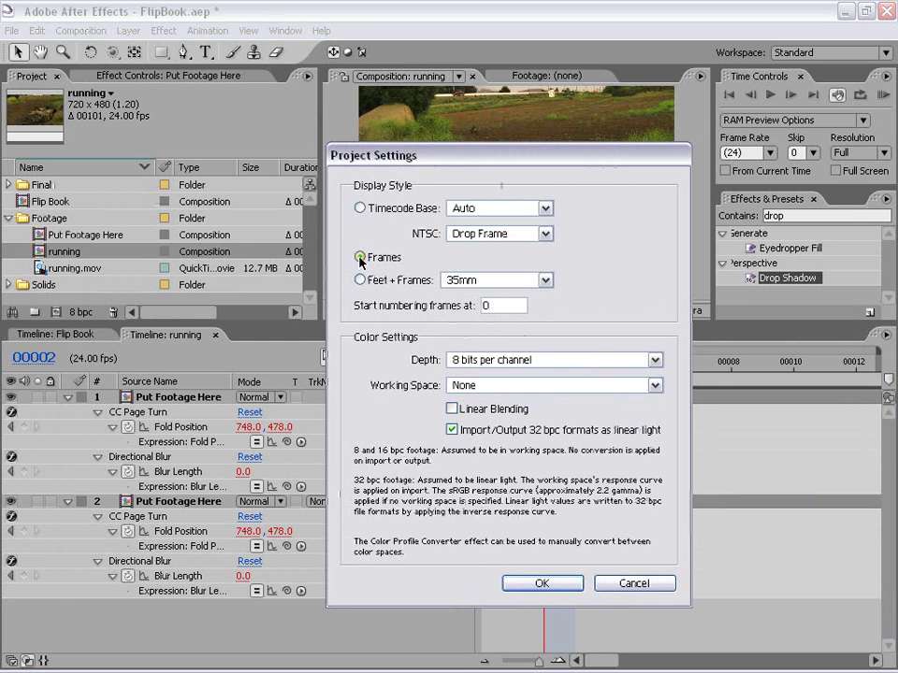
click(543, 584)
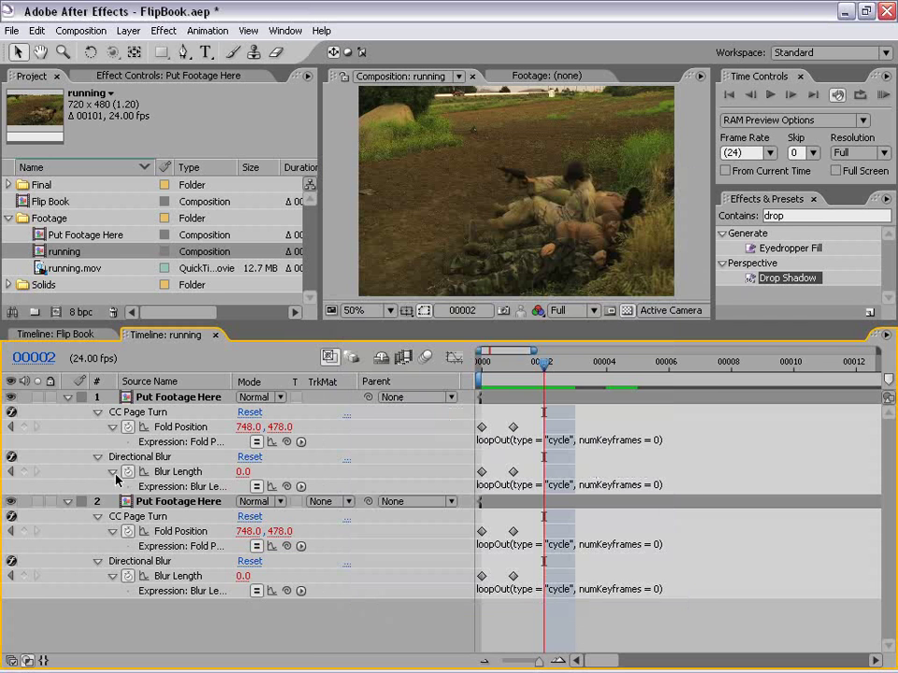
- Collapse both Put Footage Here layers and shrink the timeline area to enlarge the composition and project views
click(68, 397)
click(67, 412)
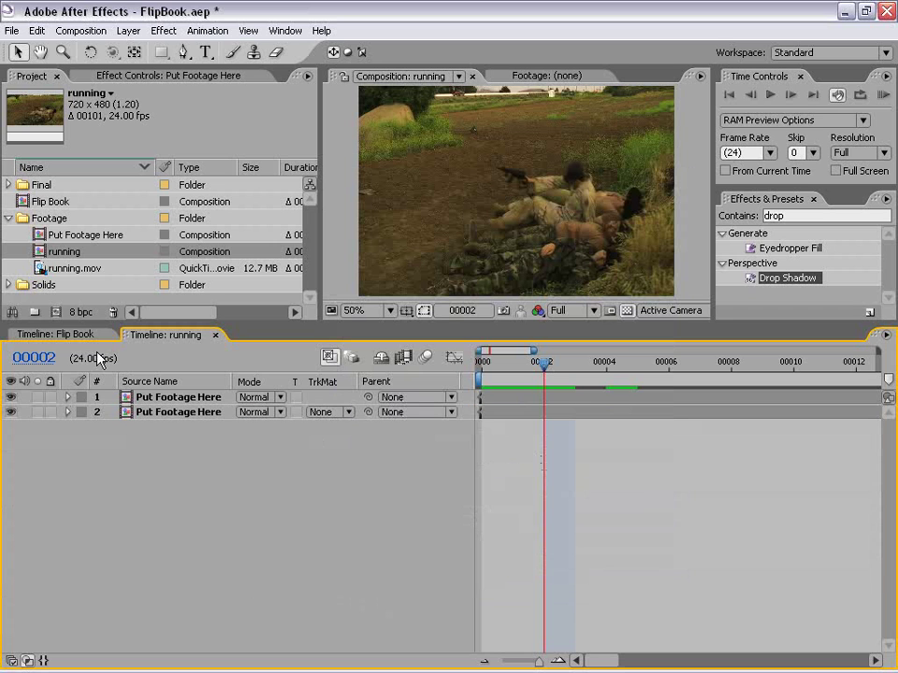
drag(135, 326, 139, 424)
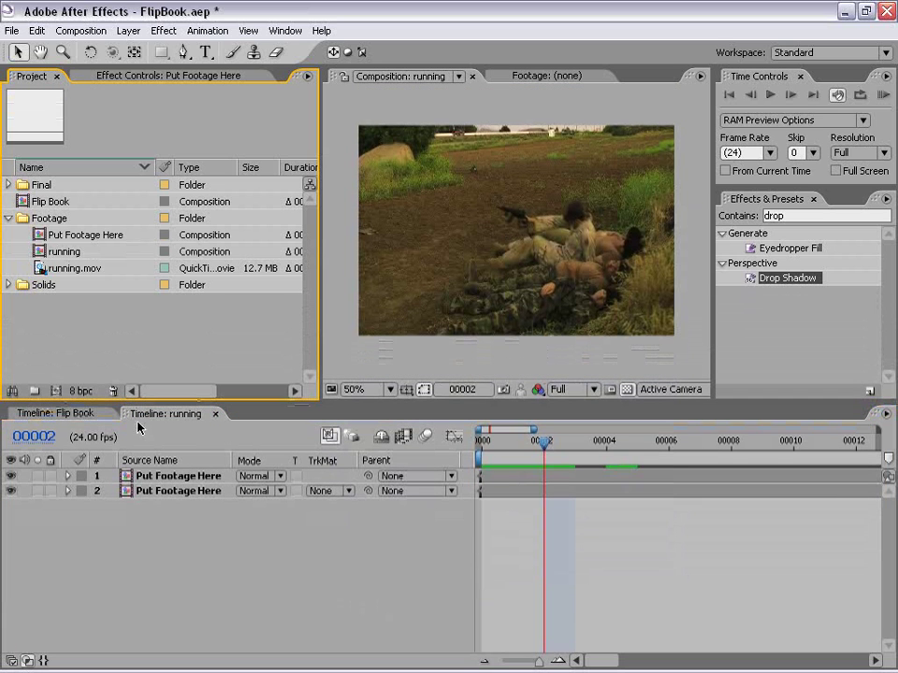
click(193, 415)
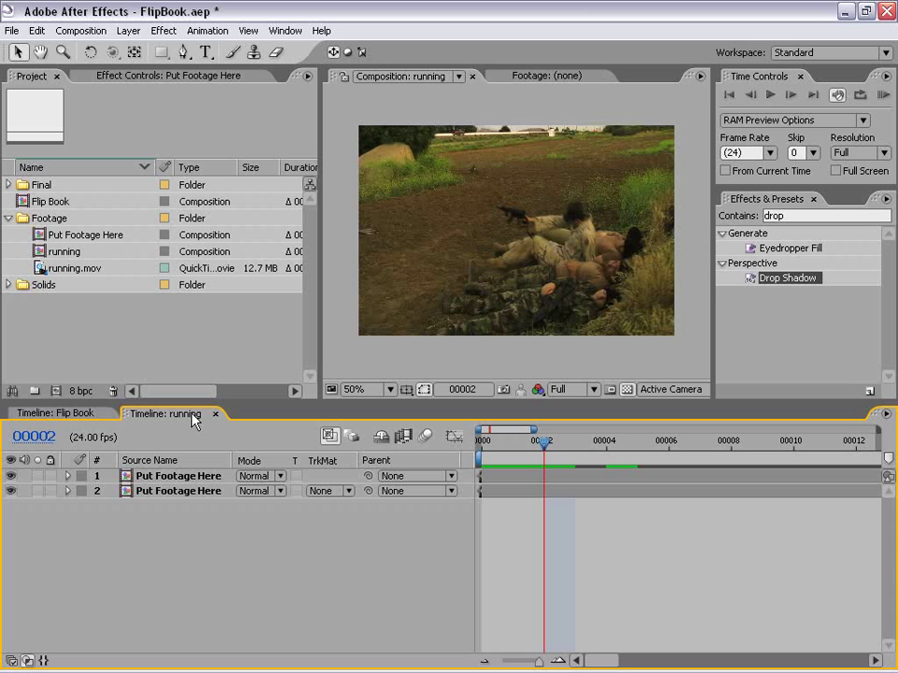
- Rename the running composition in the Footage folder as First
click(65, 252)
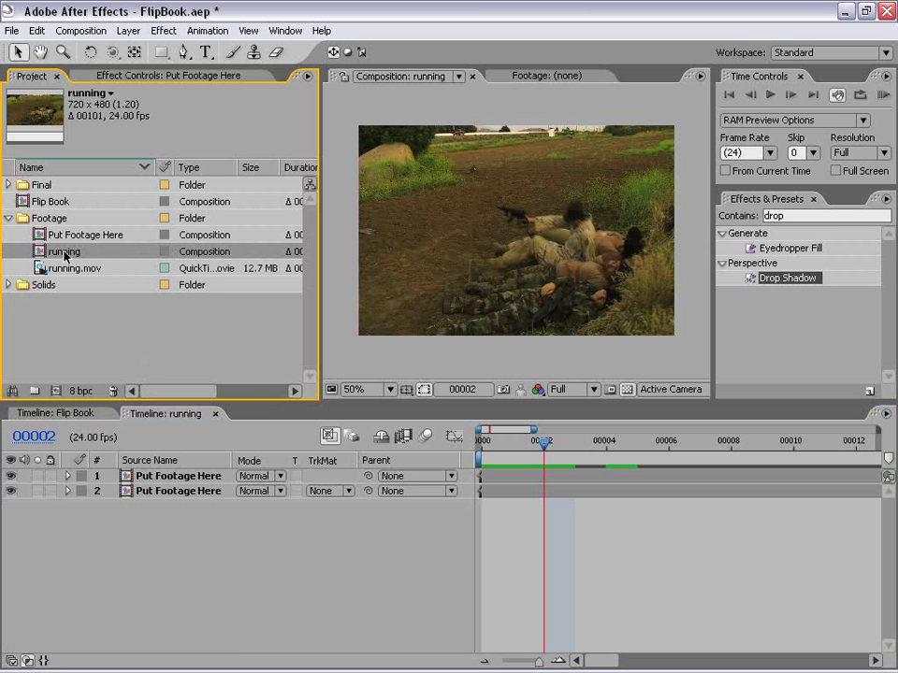
click(64, 253)
text(Fir)
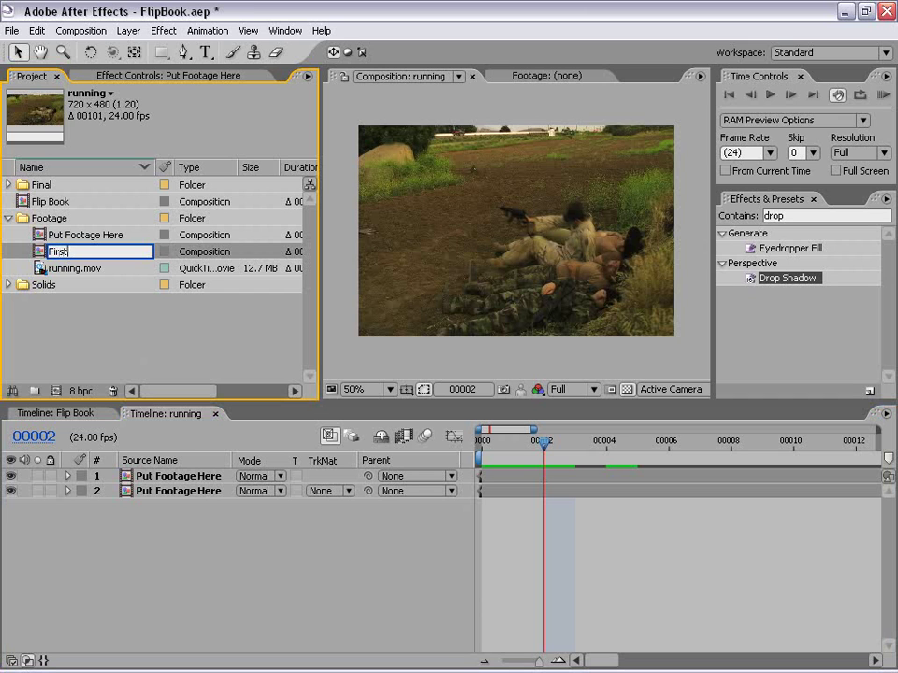
text(st)
click(67, 319)
click(524, 526)
click(116, 350)
- Create a new composition from the First composition
click(45, 236)
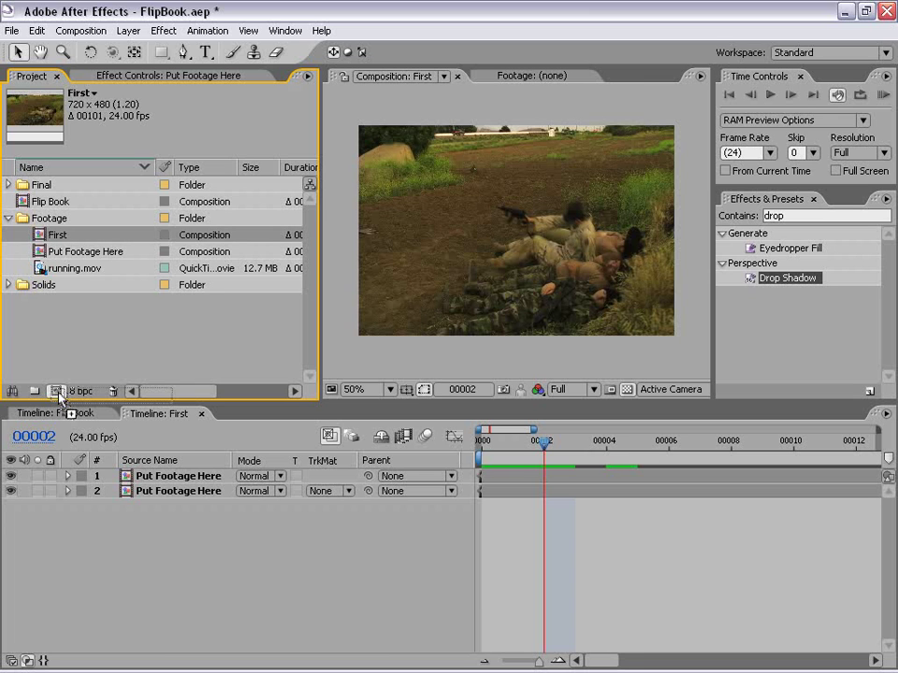
drag(58, 397, 58, 396)
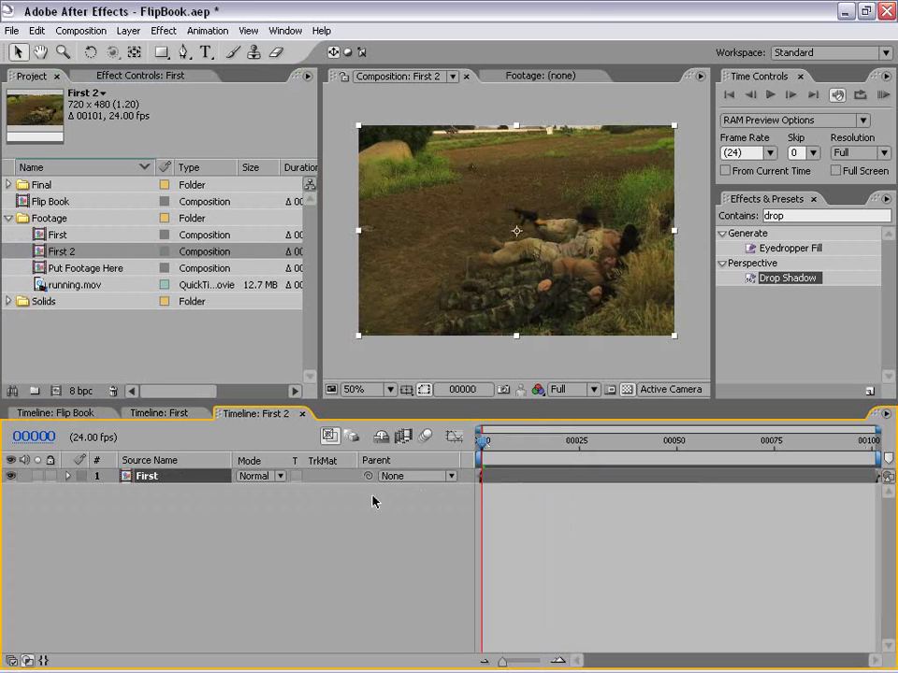
click(541, 528)
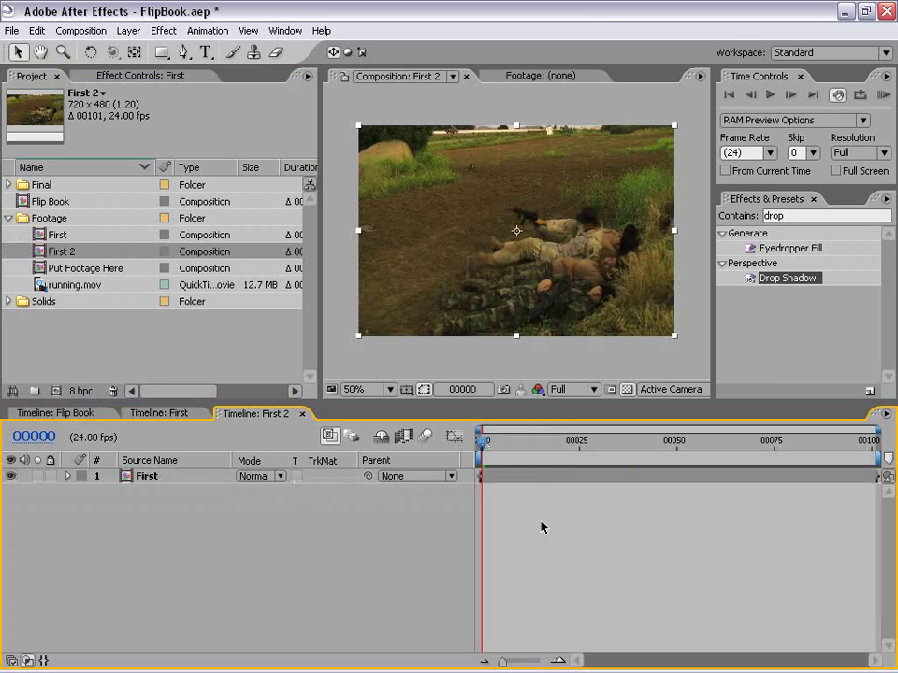
- Copy the lower Put Footage Here layer from First into the First 2 composition and give the pasted layer a yellow-orange label
click(159, 413)
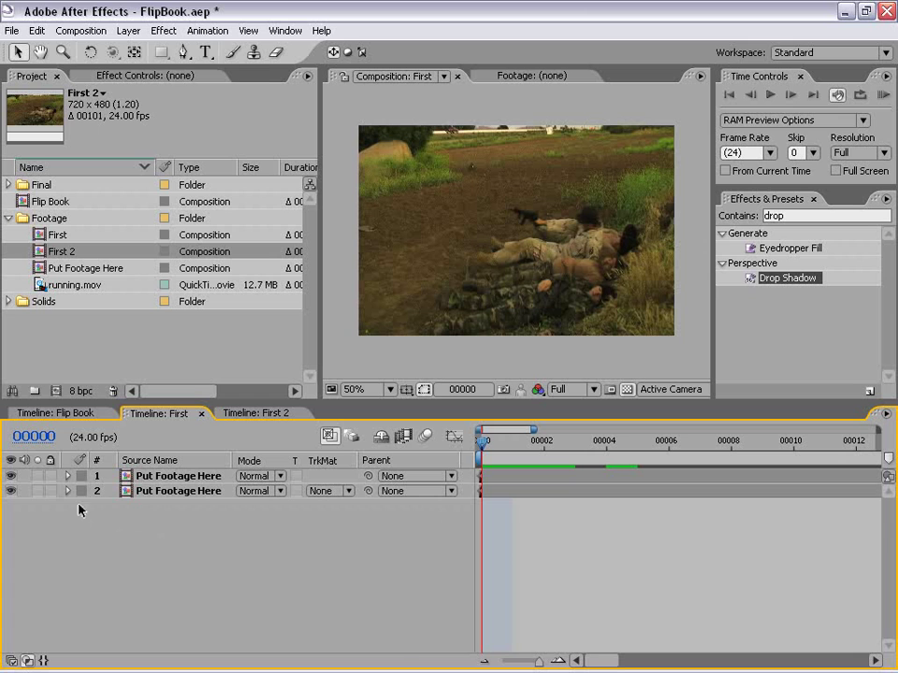
click(192, 493)
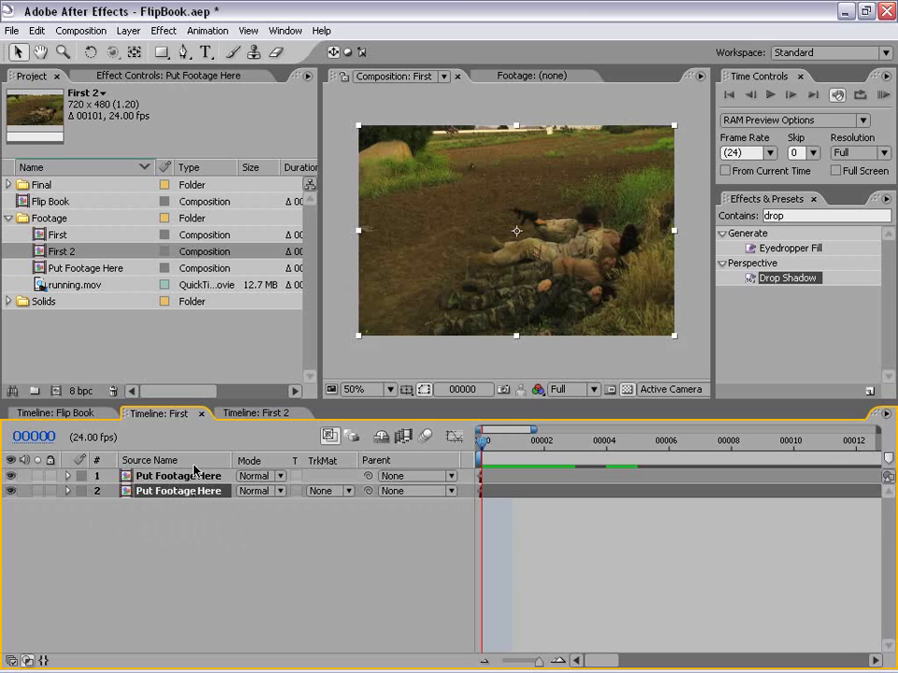
click(38, 31)
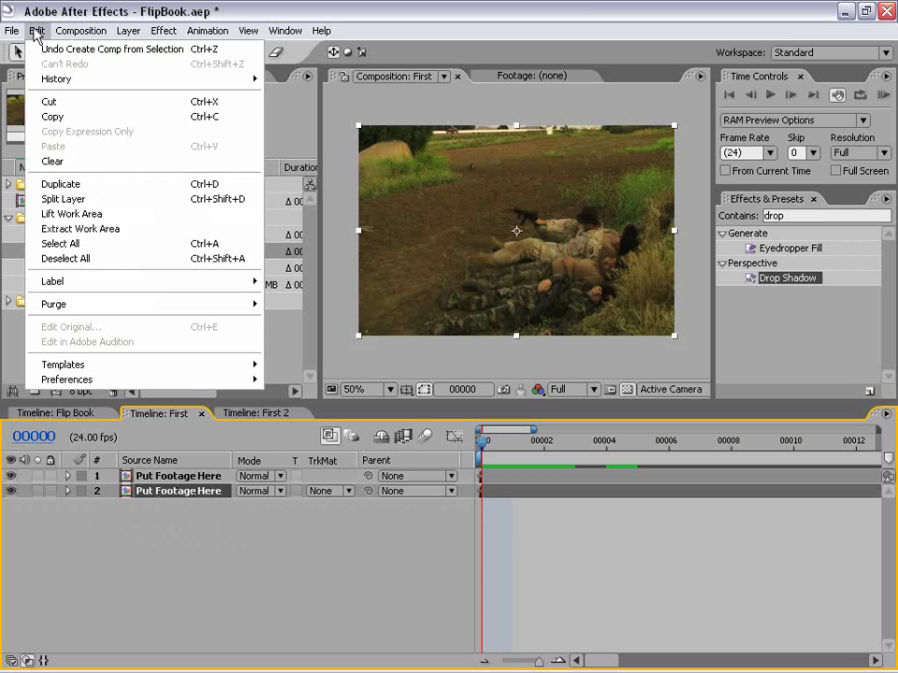
click(52, 116)
click(262, 421)
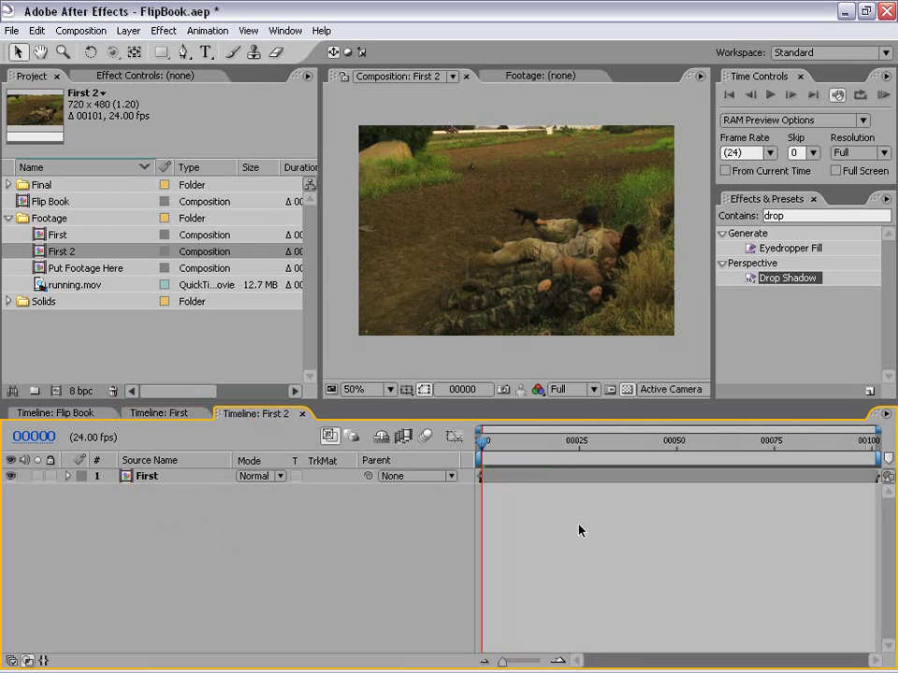
click(37, 31)
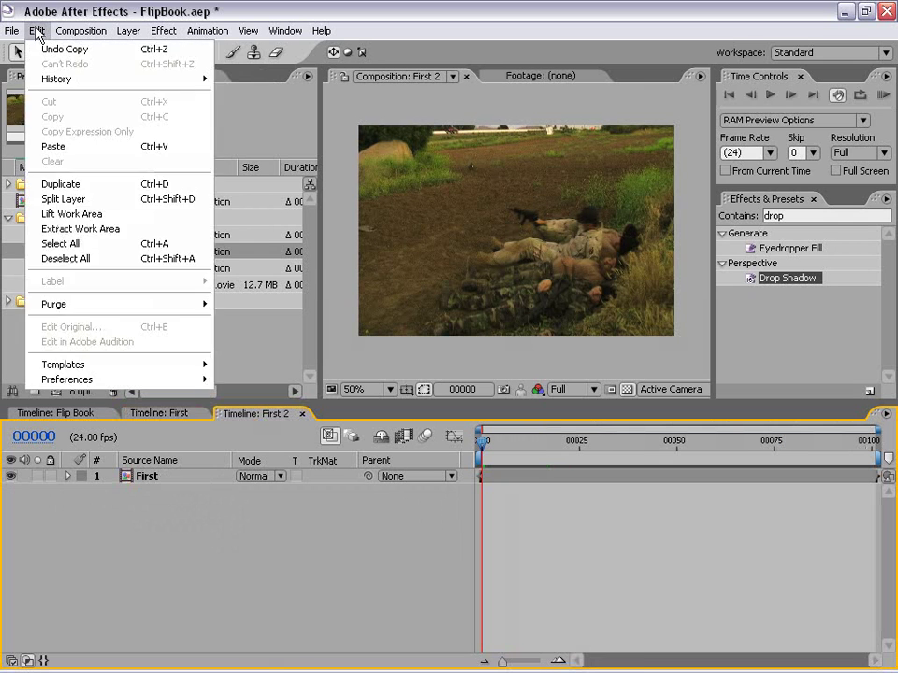
click(52, 147)
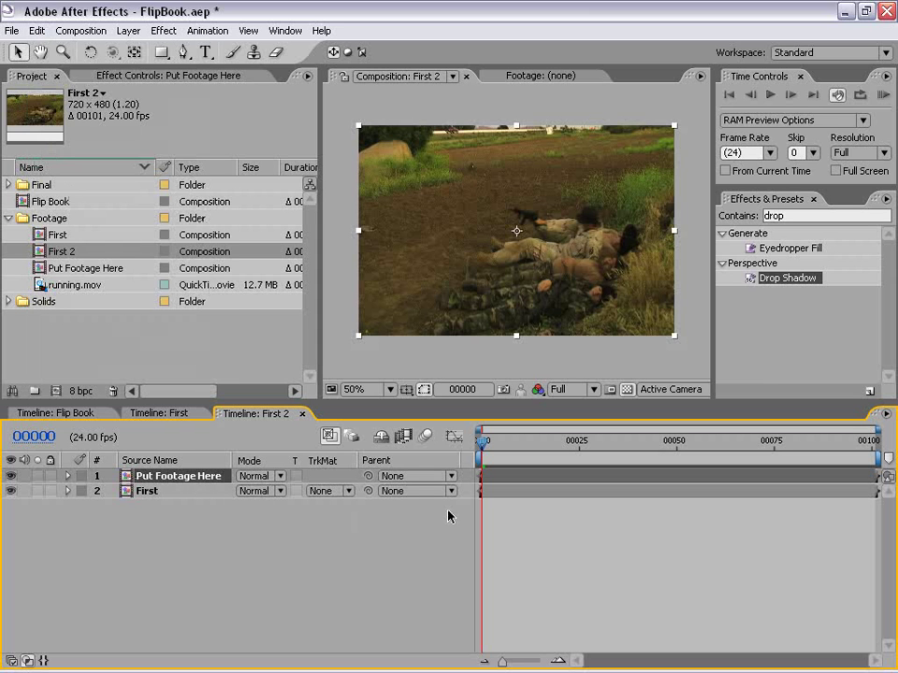
click(81, 477)
click(98, 555)
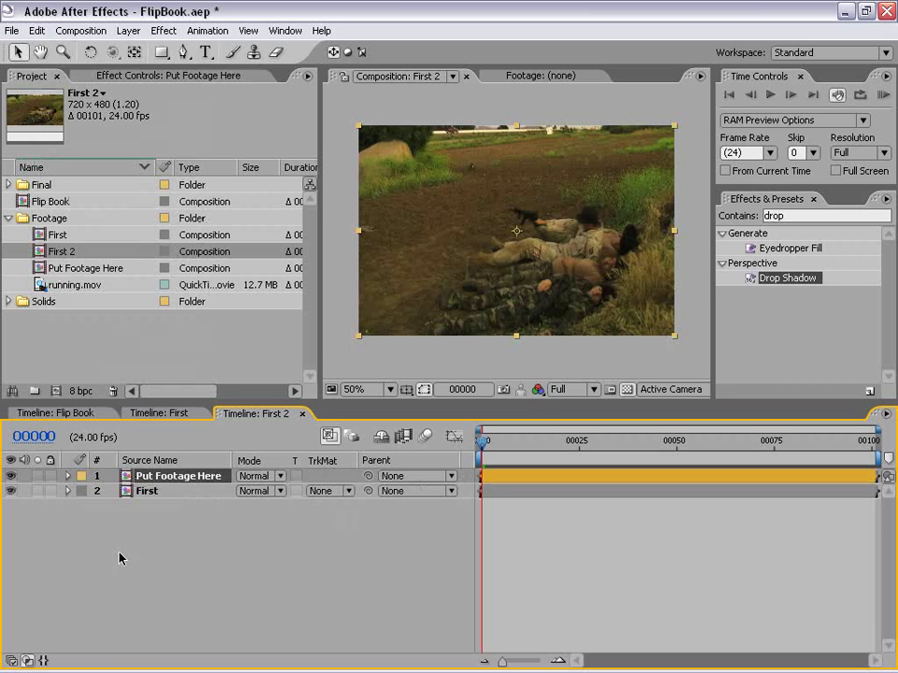
- Shift the First layer in First 2 so that it starts at frame 1
click(150, 493)
drag(500, 501, 518, 498)
key(=)
key(=)
key(=)
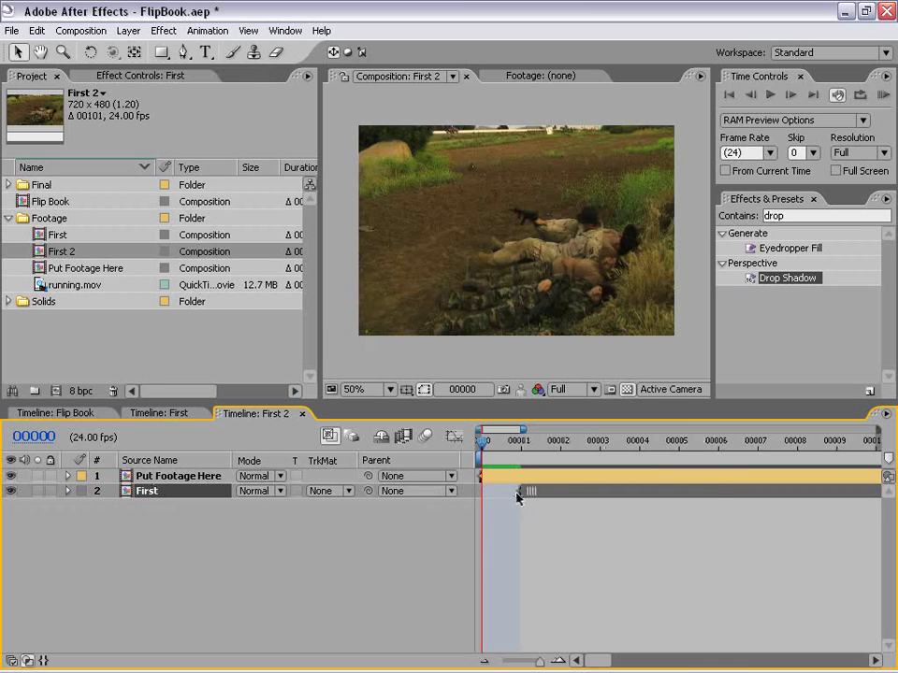
- Compare with the First composition's layers and move Put Footage Here below the First layer in First 2
click(145, 477)
click(150, 414)
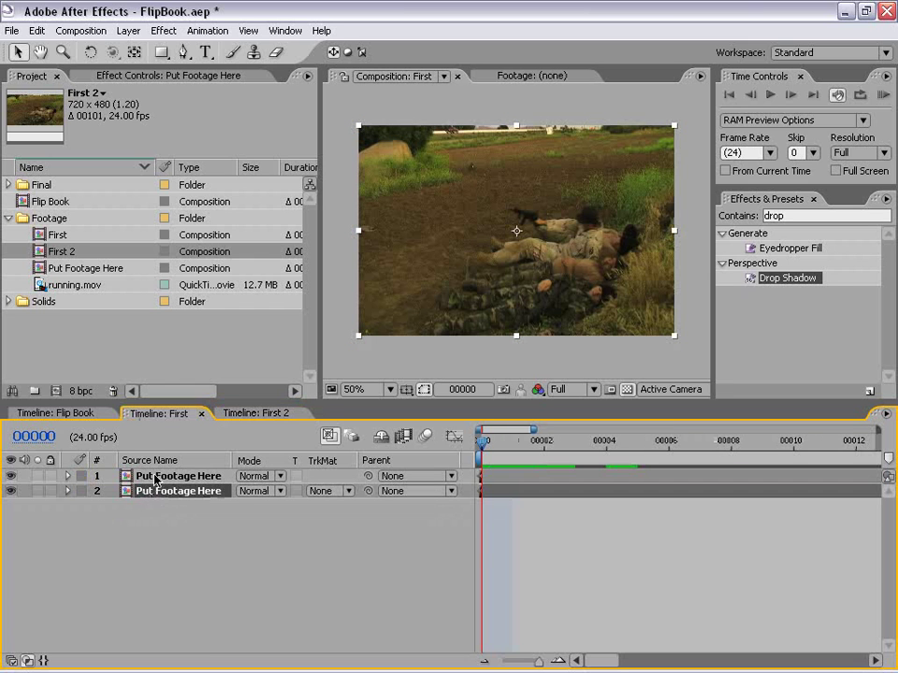
click(245, 413)
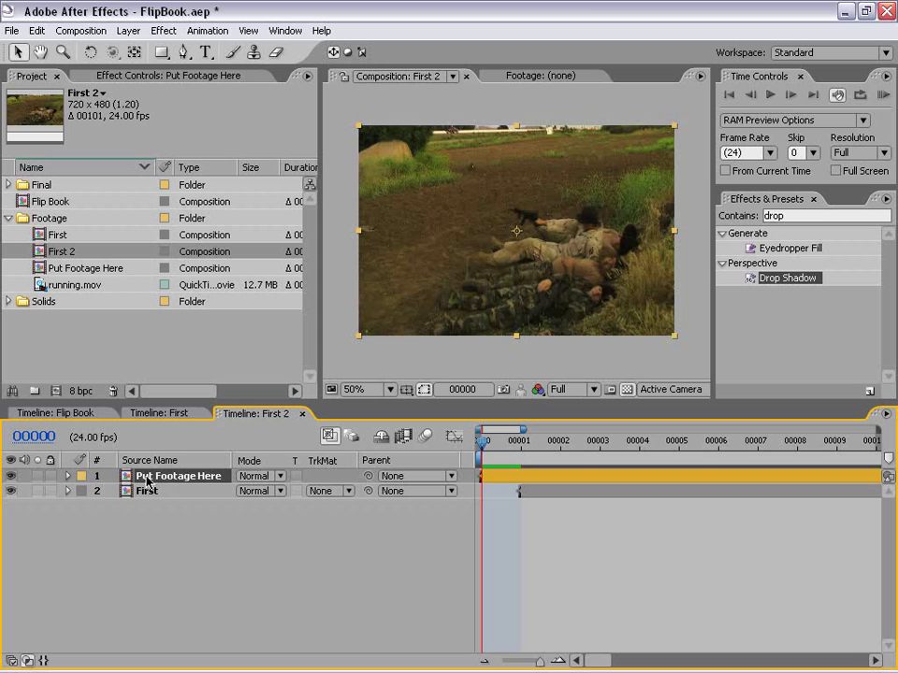
drag(147, 500, 147, 498)
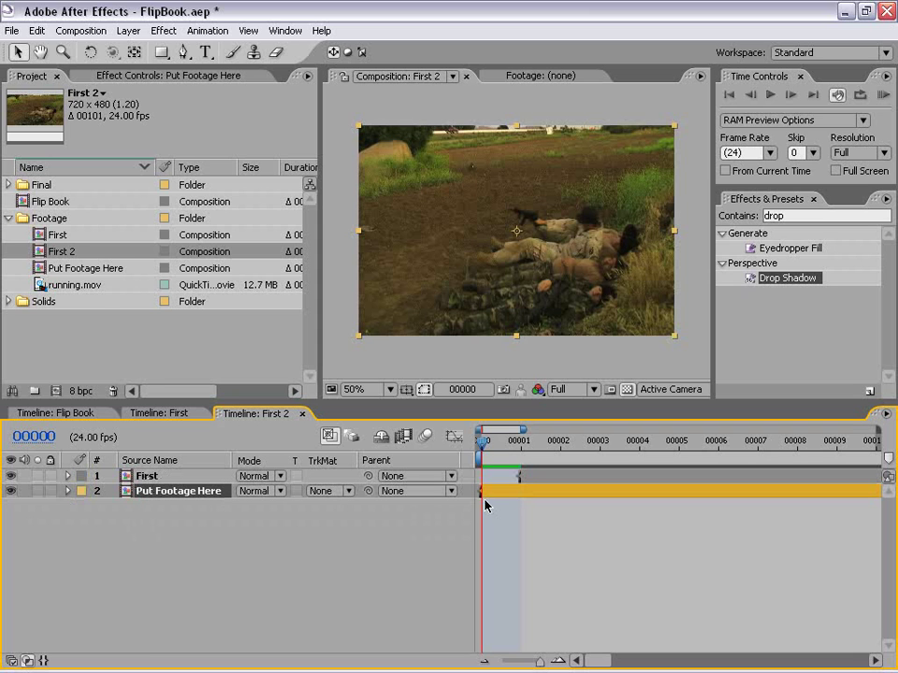
- Turn off and collapse the CC Page Turn, Directional Blur and Drop Shadow effects on the Put Footage Here layer
click(124, 75)
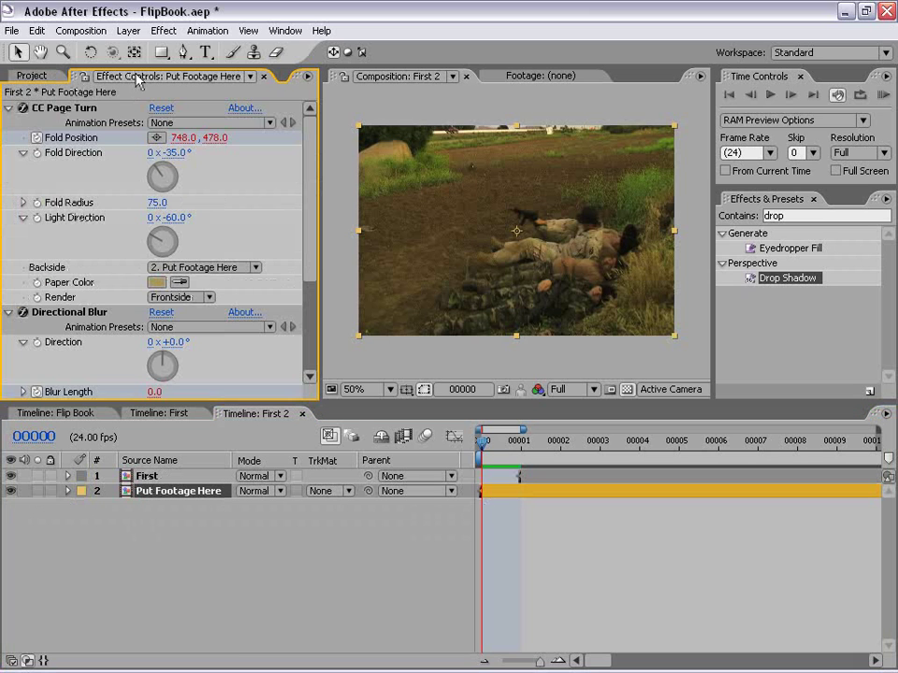
click(8, 107)
click(9, 122)
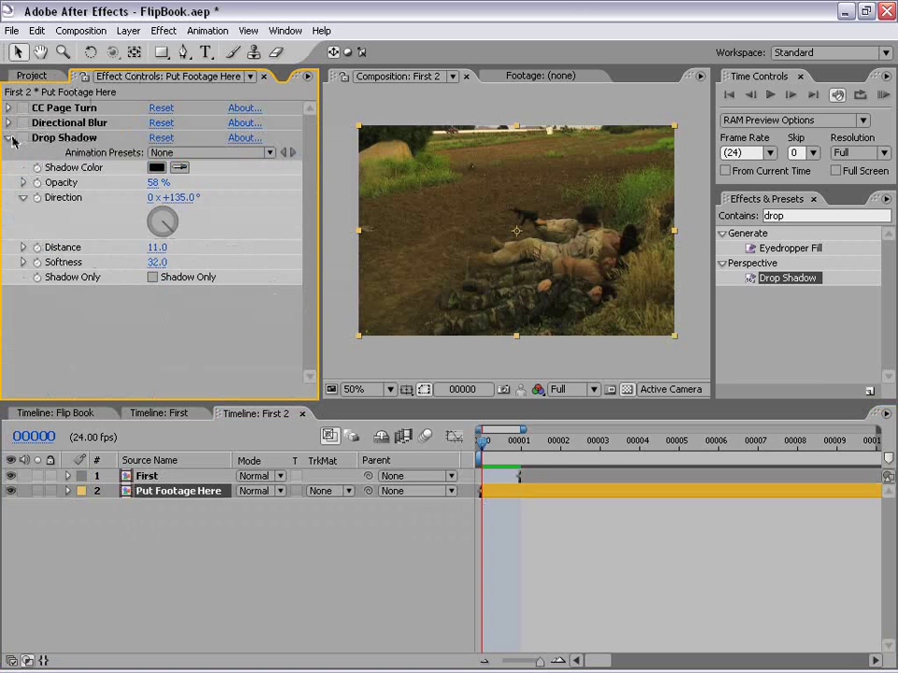
click(9, 137)
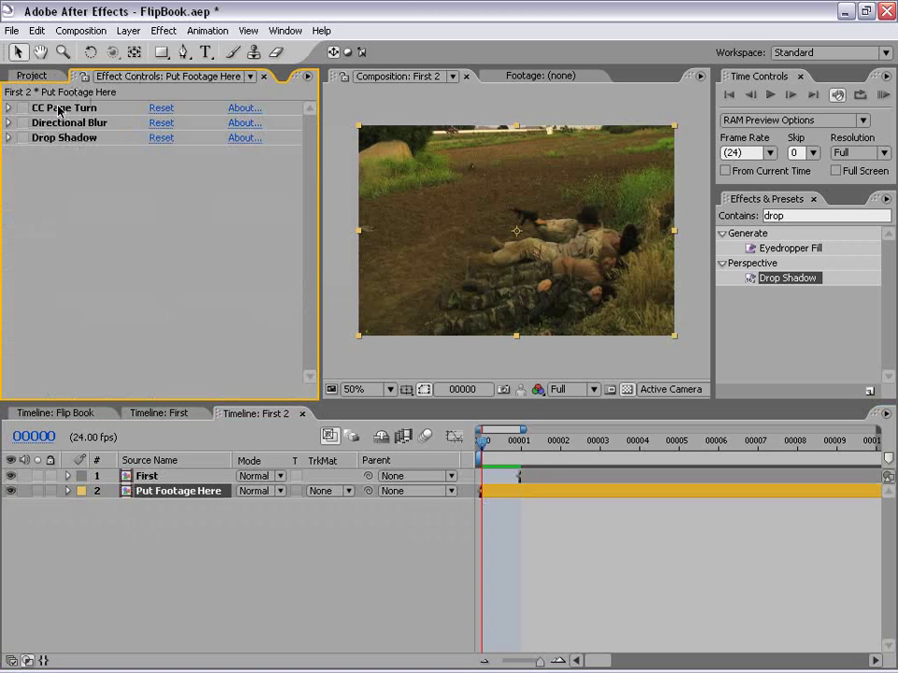
- Compare the First and Put Footage Here layers at frames 1 and 5 by hiding and showing the First layer
click(530, 525)
click(519, 444)
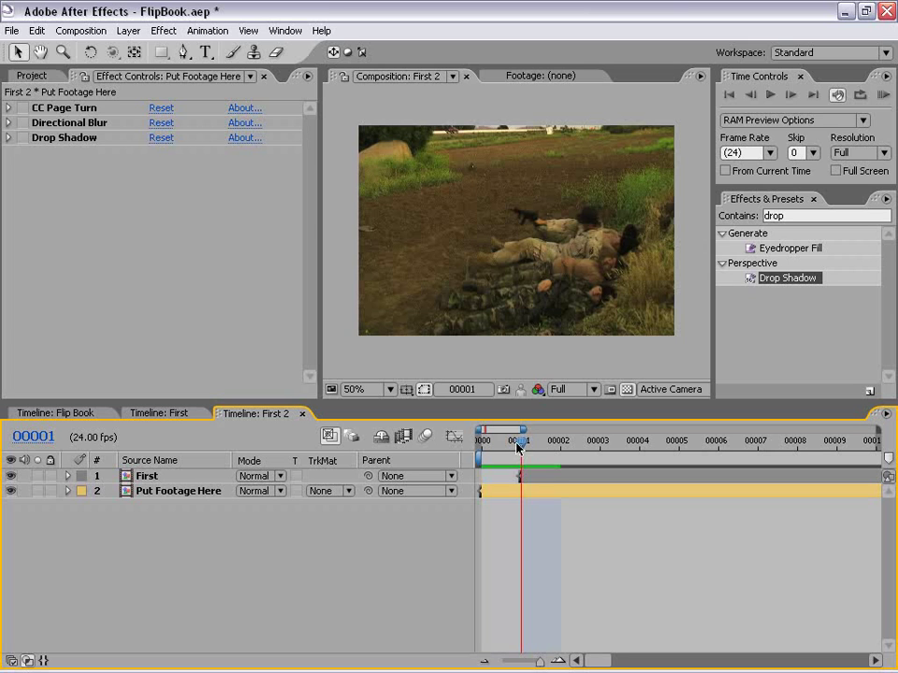
click(539, 473)
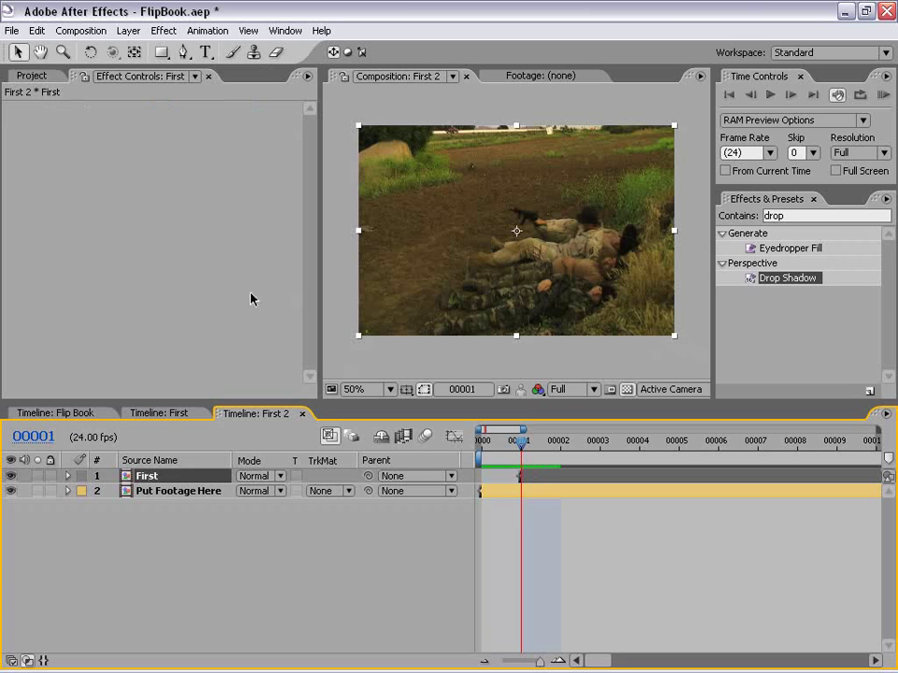
click(11, 477)
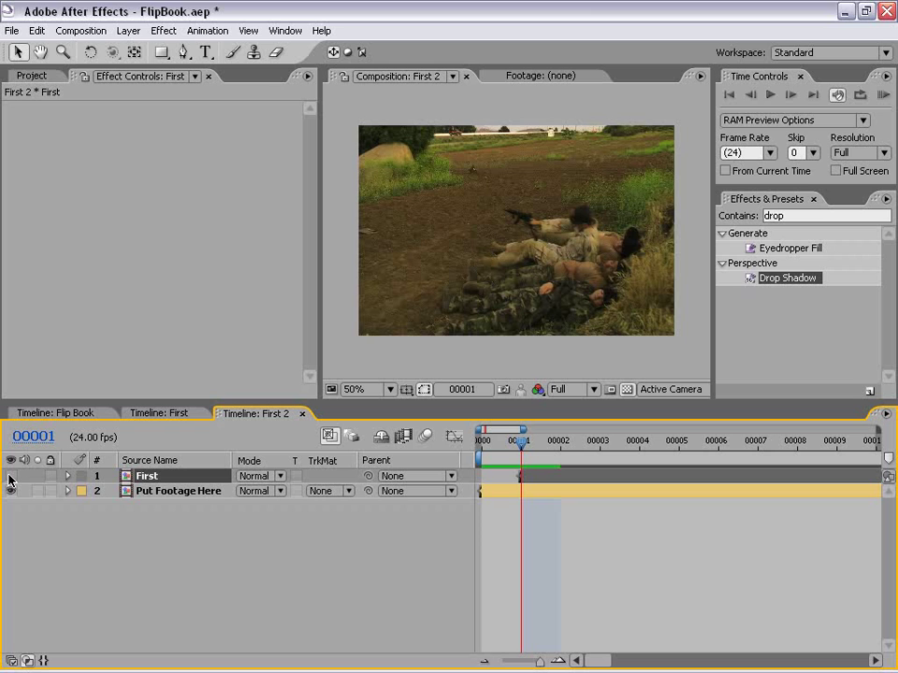
click(11, 476)
click(12, 476)
click(11, 476)
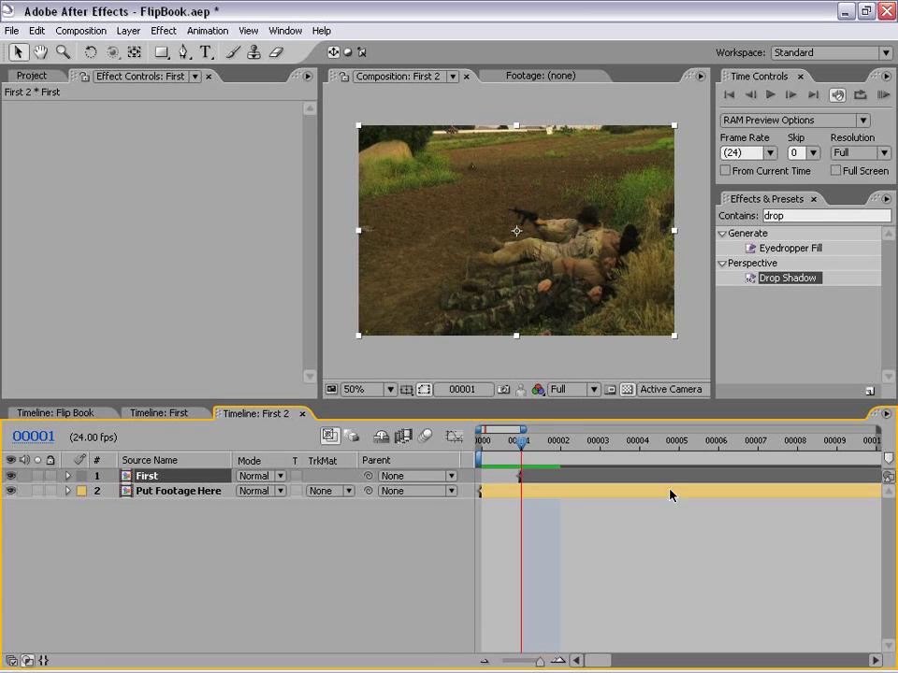
drag(575, 445, 678, 442)
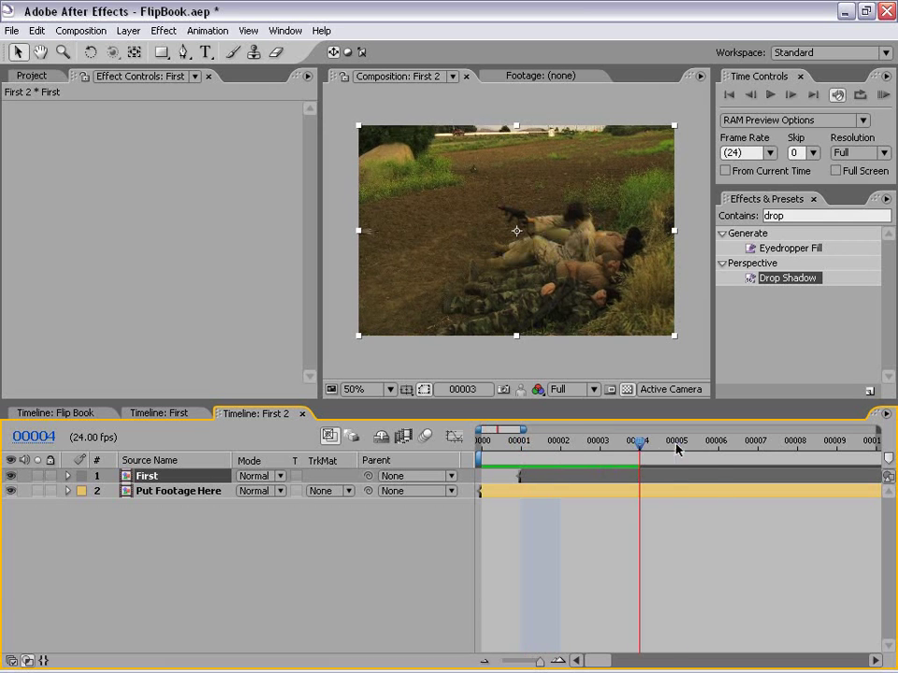
click(12, 477)
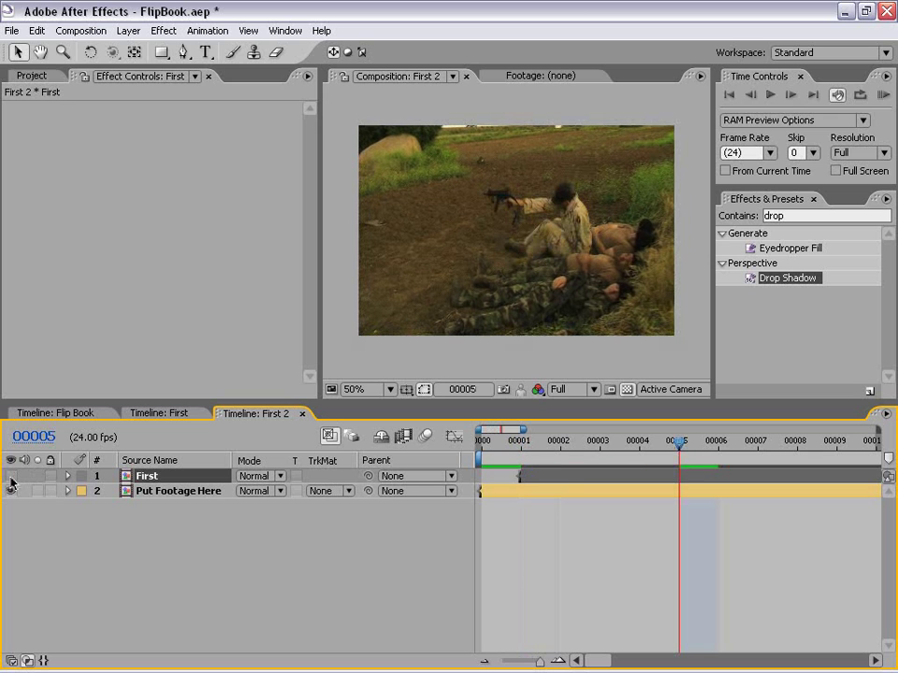
click(11, 477)
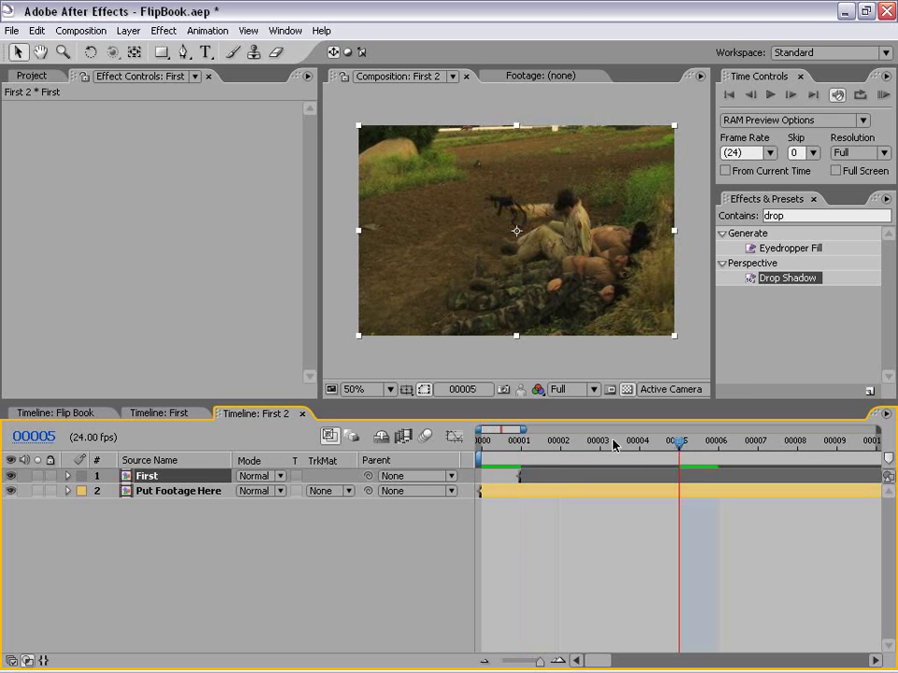
click(521, 442)
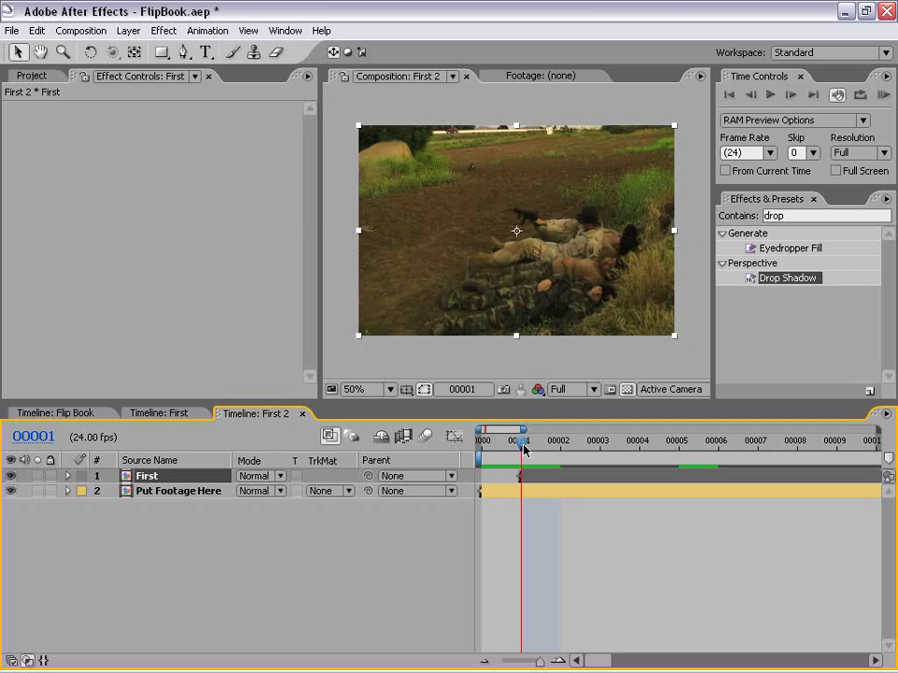
click(606, 535)
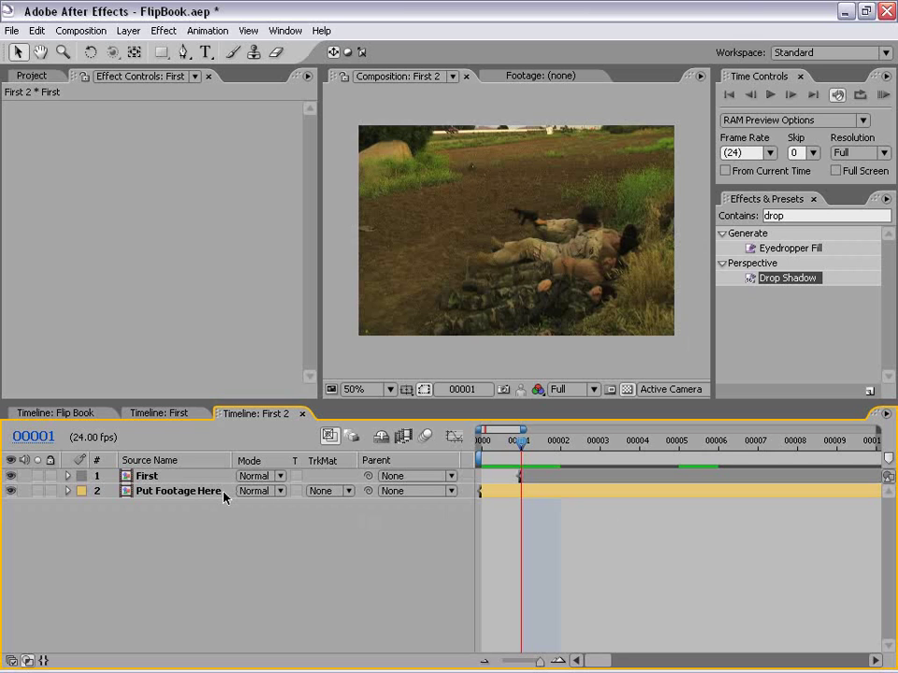
- Find the Posterize Time effect and apply it to the Put Footage Here layer
click(146, 491)
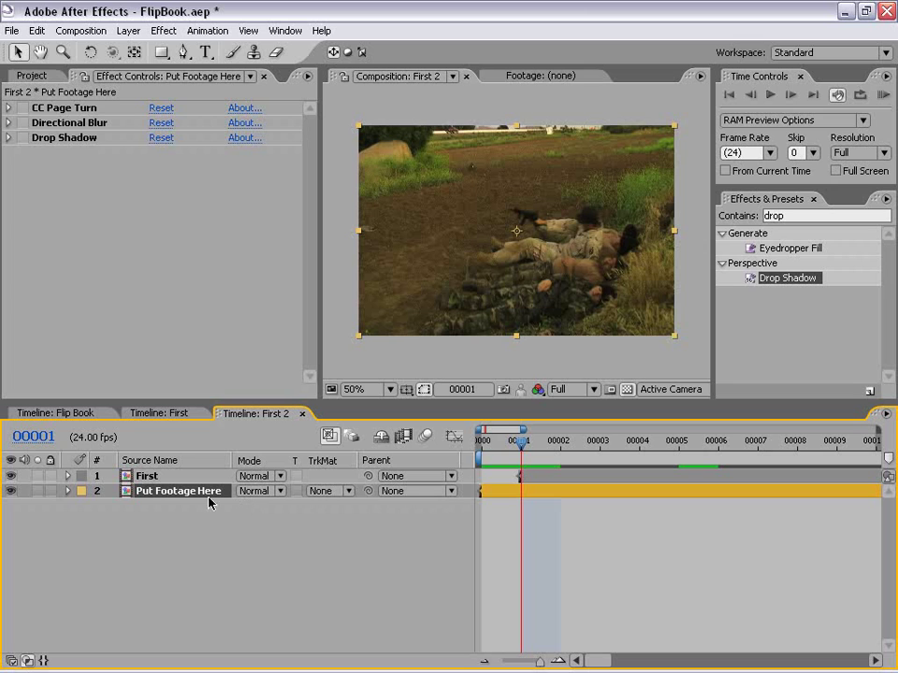
click(731, 225)
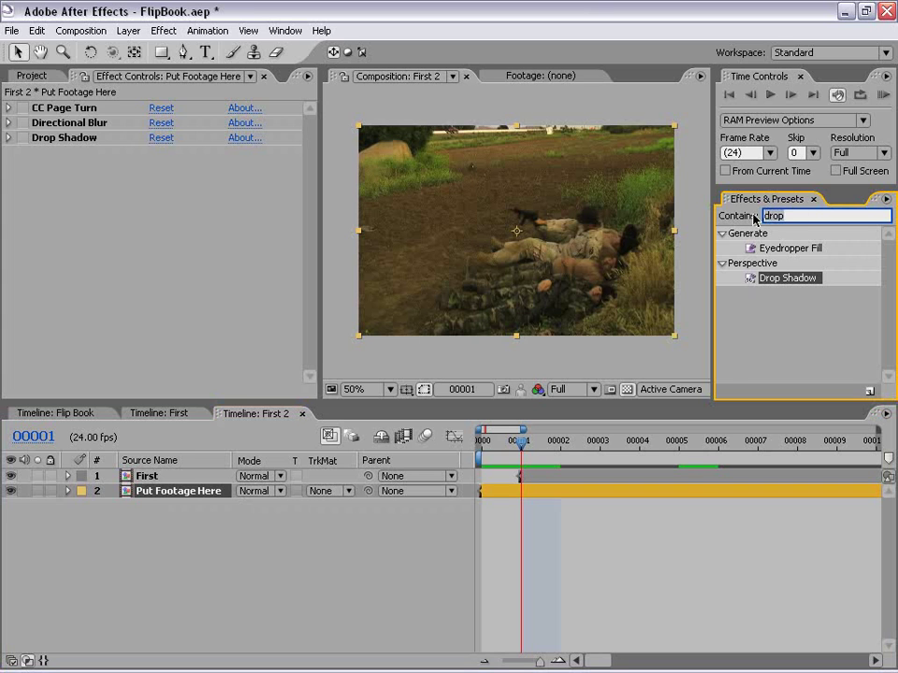
text(poste)
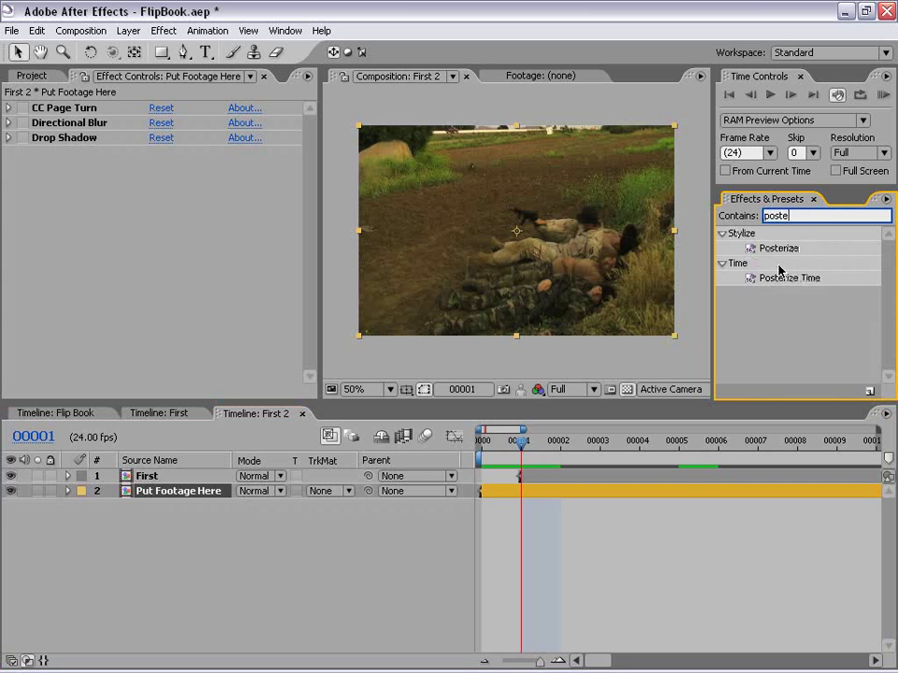
drag(805, 279, 529, 492)
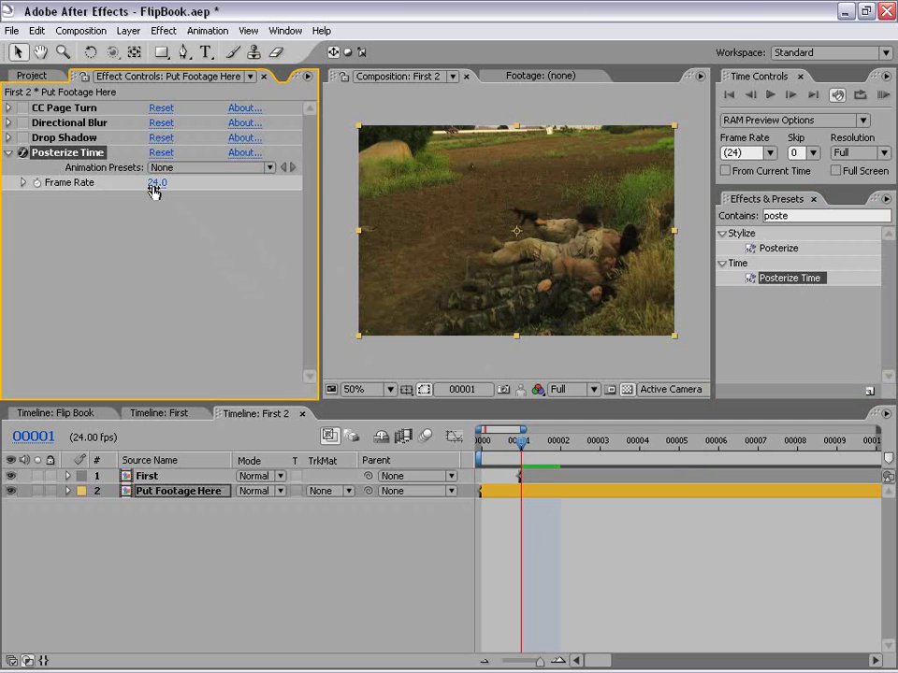
click(632, 582)
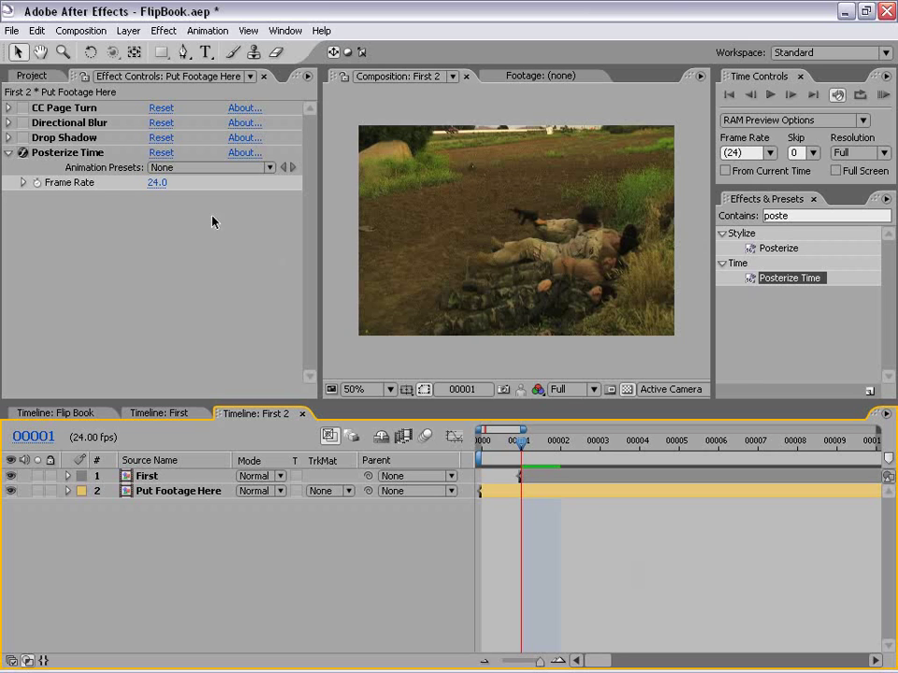
click(67, 153)
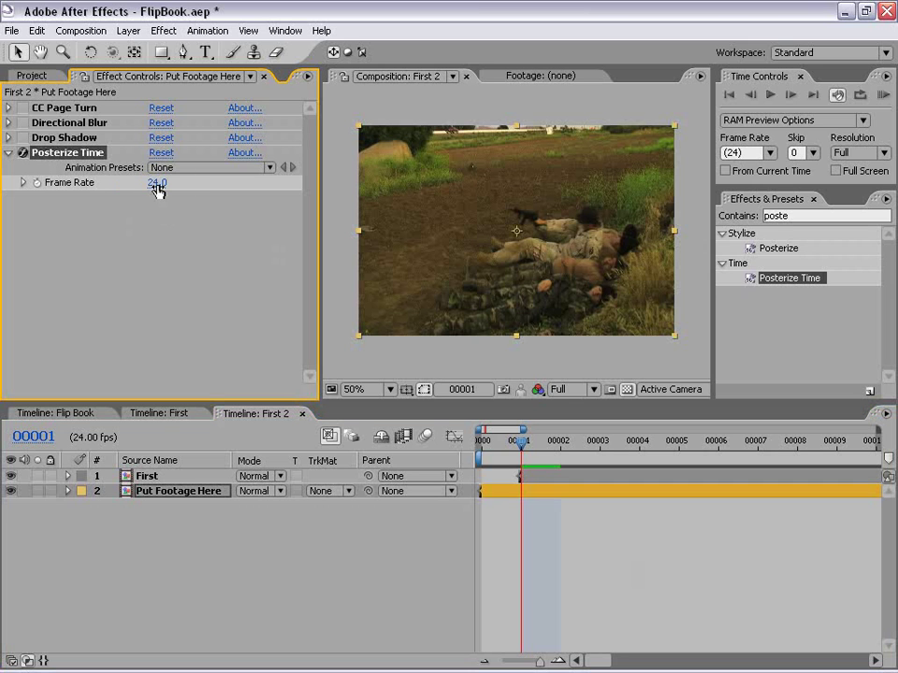
click(553, 559)
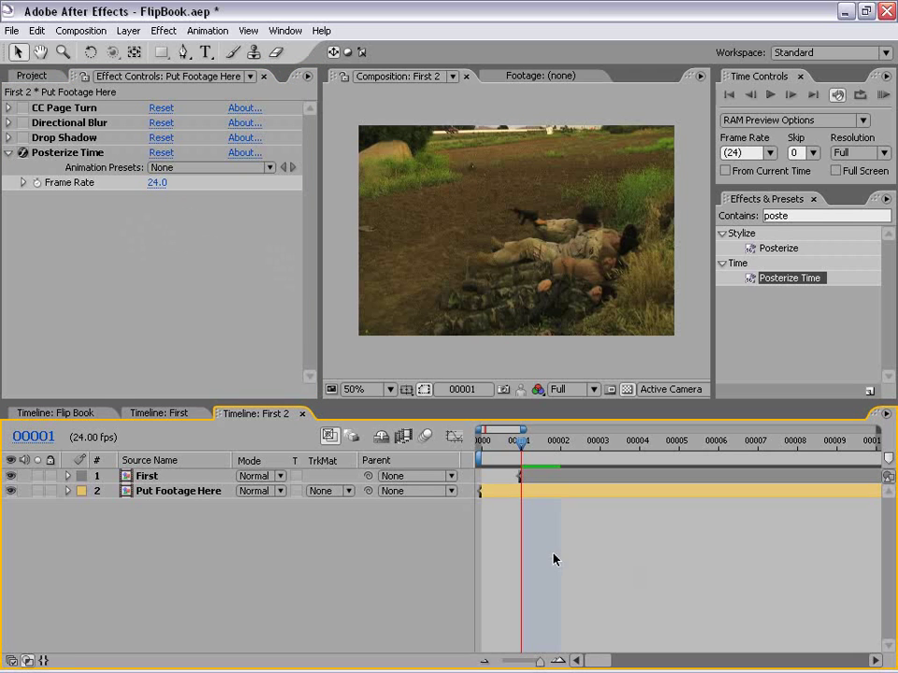
- Rename the First 2 composition as Second
click(29, 76)
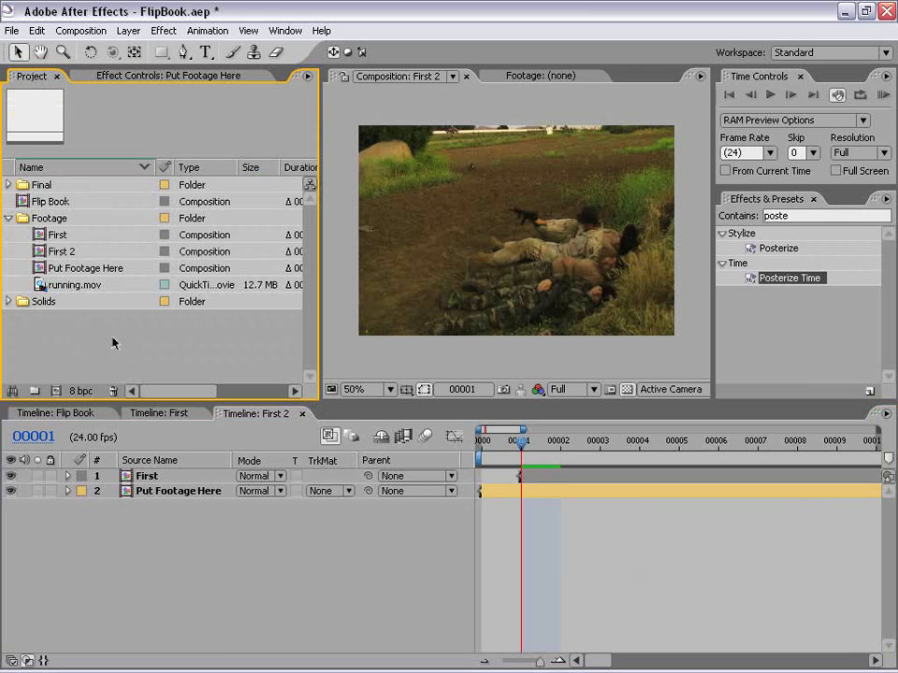
click(54, 249)
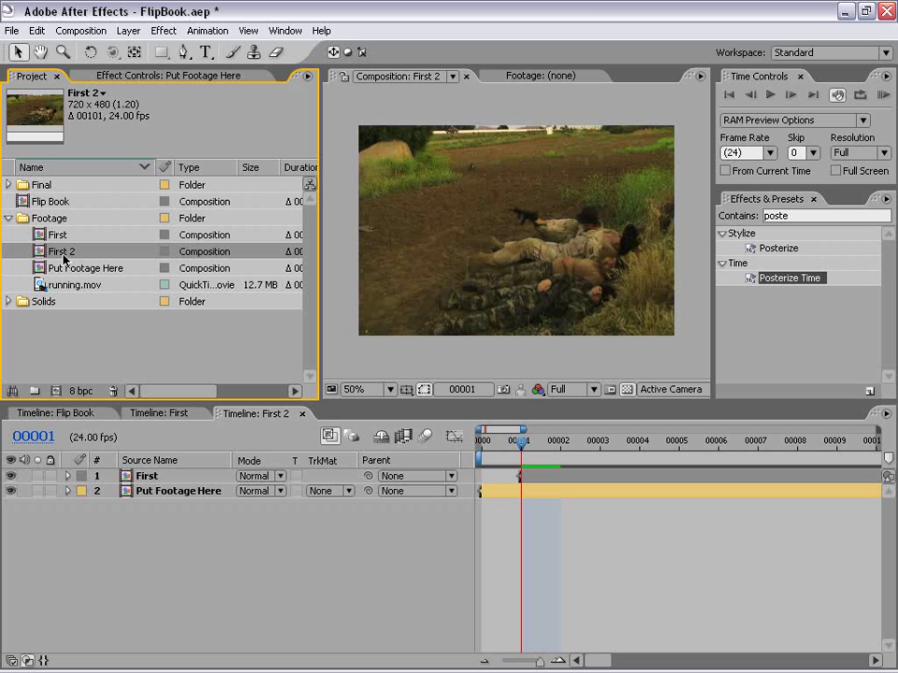
click(63, 254)
text(Second)
key(Return)
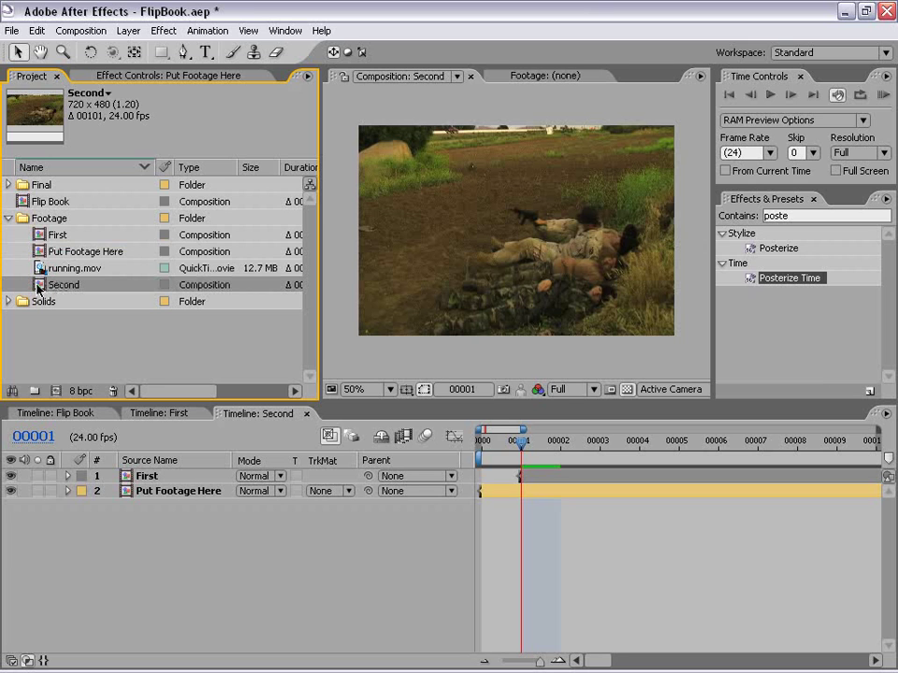
click(621, 577)
- Create a new composition from the Second composition and enable time remapping on its Second layer
drag(42, 290, 56, 391)
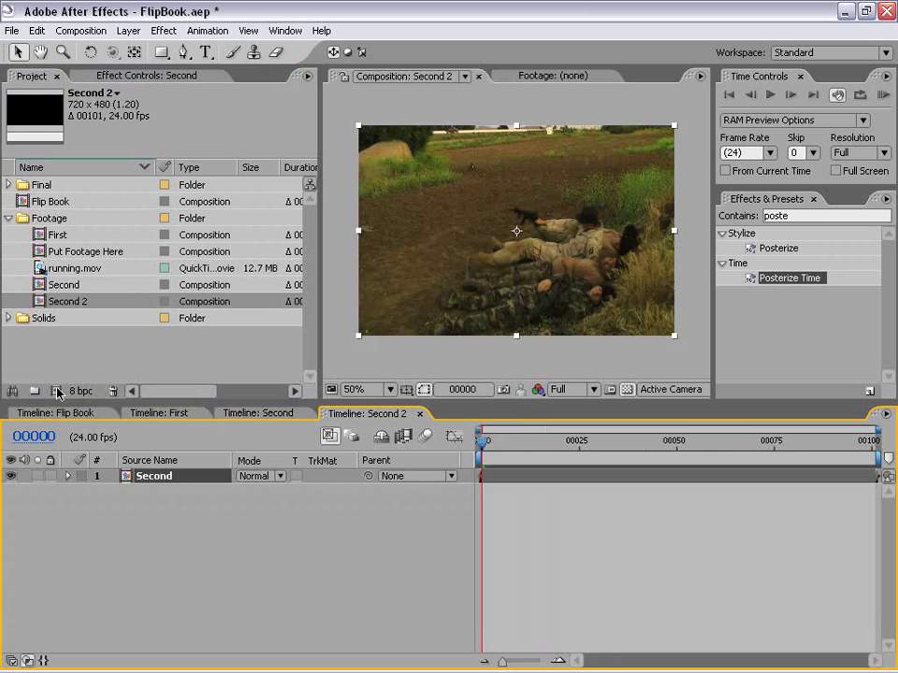
click(552, 517)
click(514, 479)
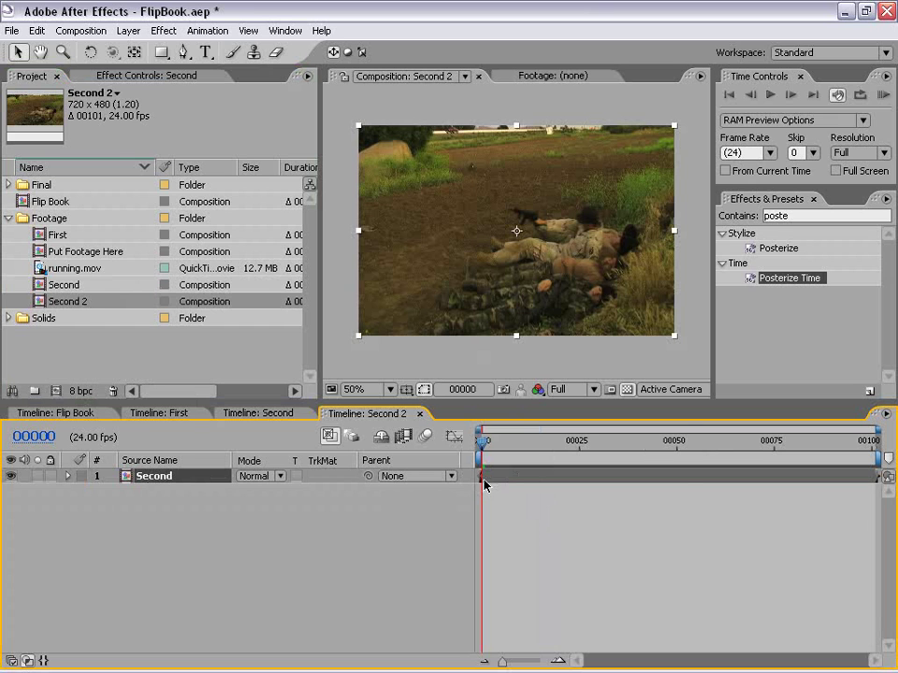
right_click(489, 479)
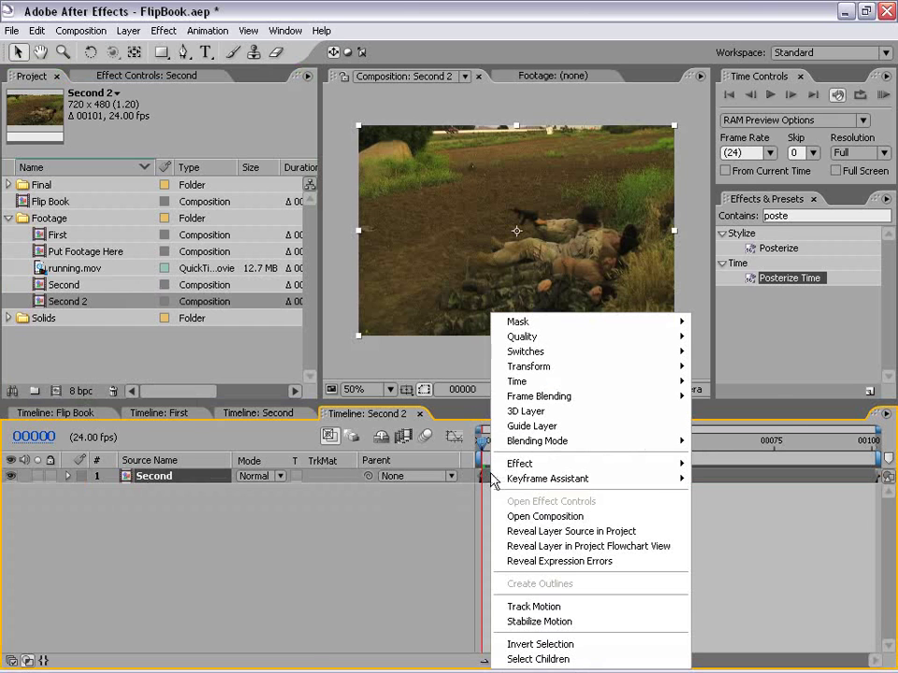
mouse_move(517, 384)
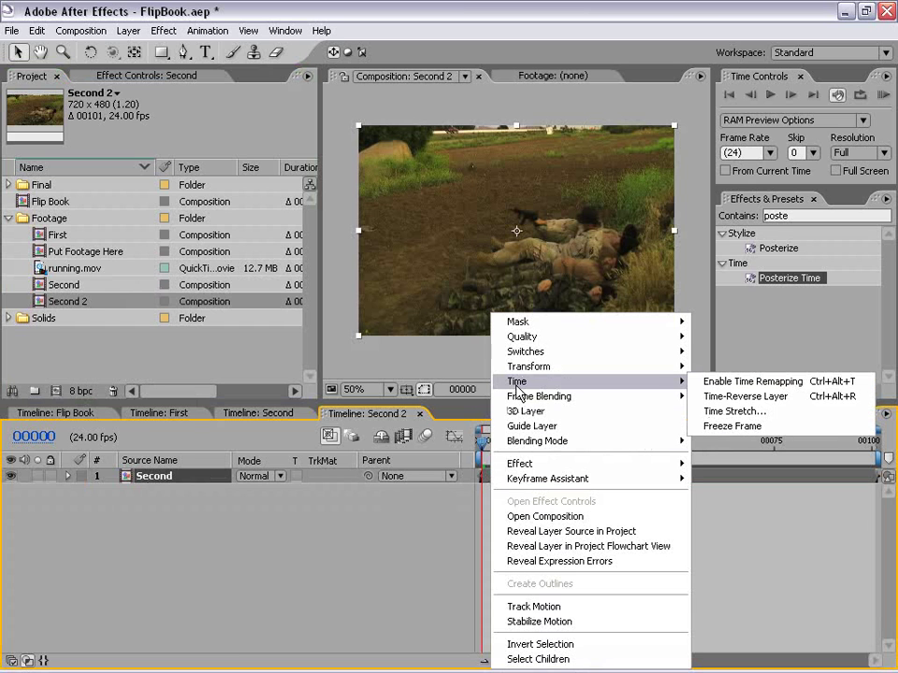
click(753, 383)
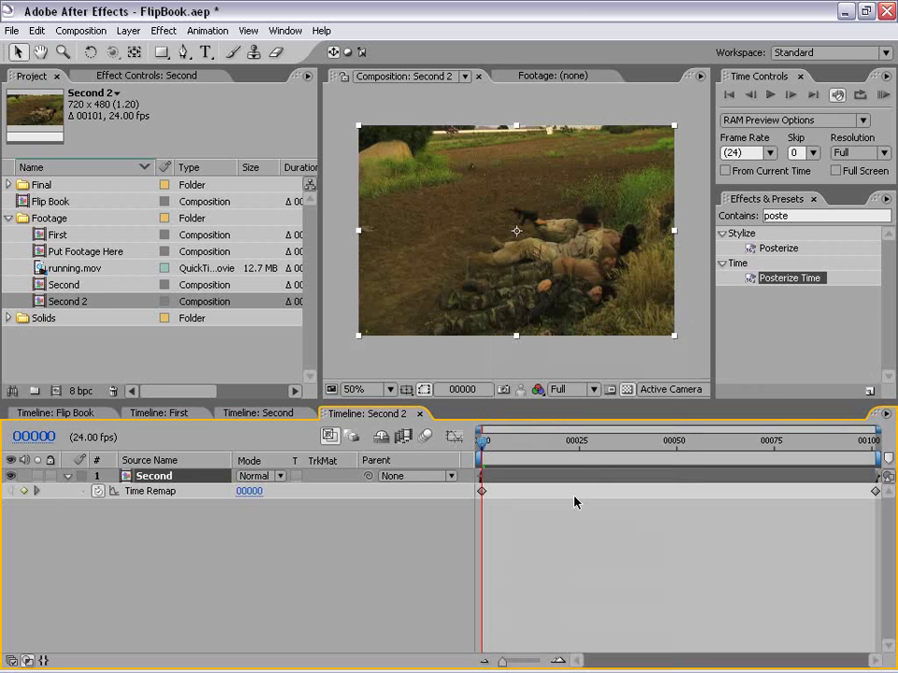
- Add a Time Remap keyframe to the Second layer at frame 16, and step the current time back to frame 14
click(489, 443)
drag(489, 447, 544, 447)
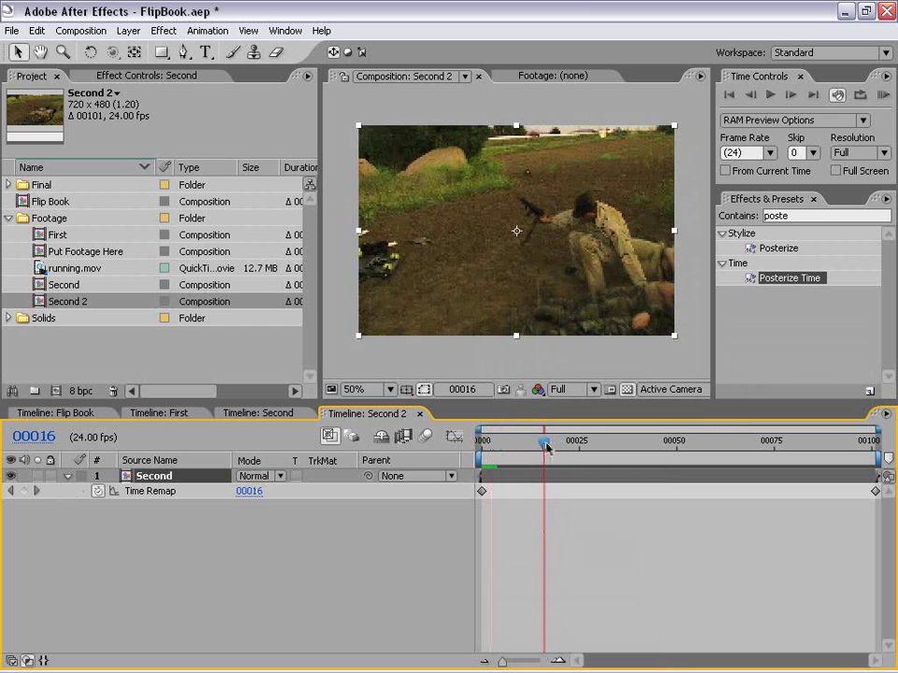
click(26, 490)
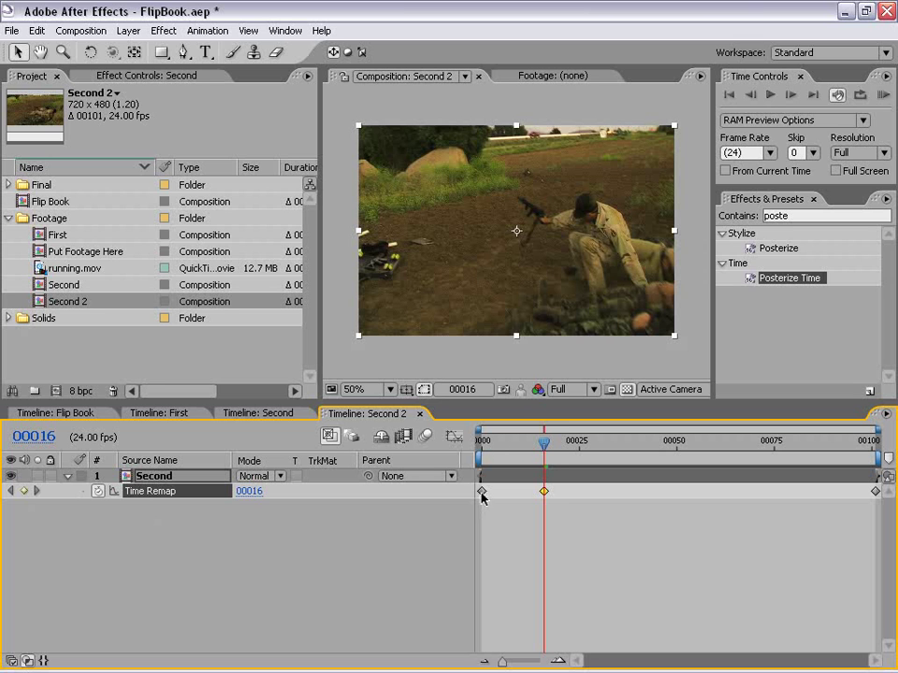
click(550, 512)
key(Page_Up)
key(Page_Up)
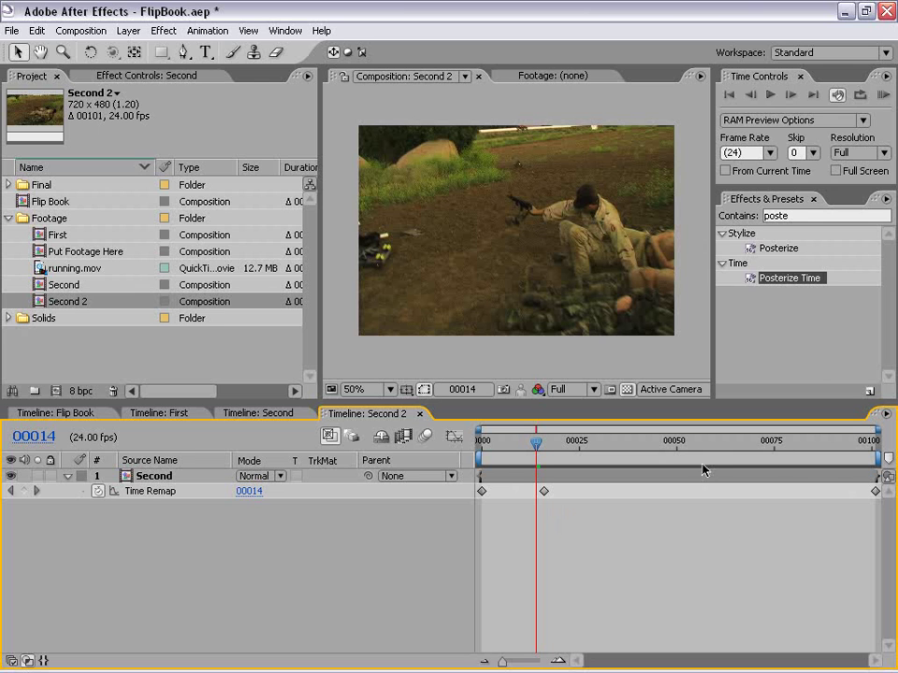
- Set the Second 2 composition's duration to 202 frames and extend the Second layer's out point to the composition's end
click(81, 30)
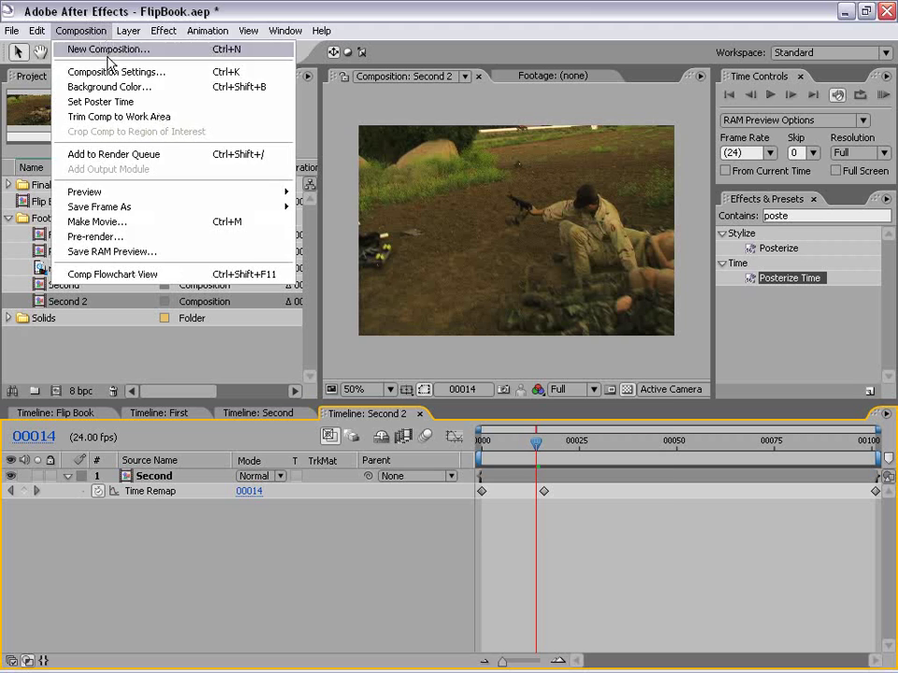
click(105, 70)
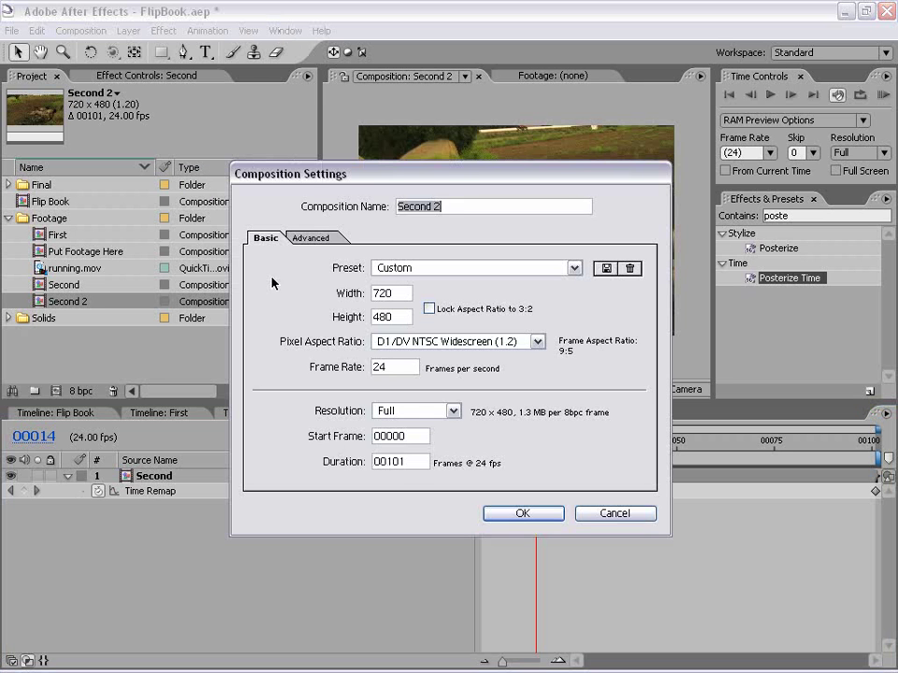
double_click(420, 461)
text(00202)
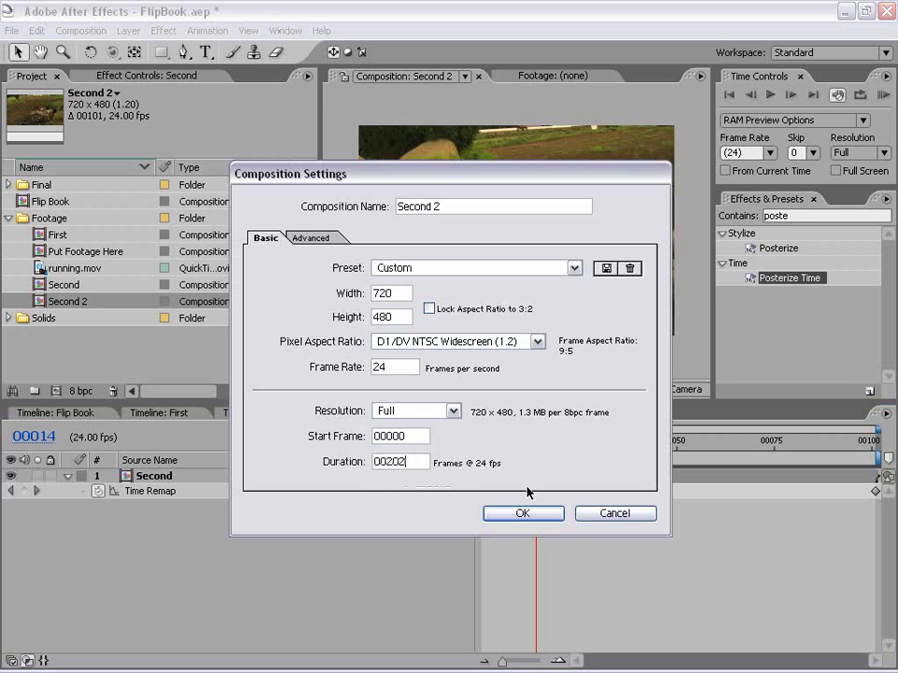
click(522, 514)
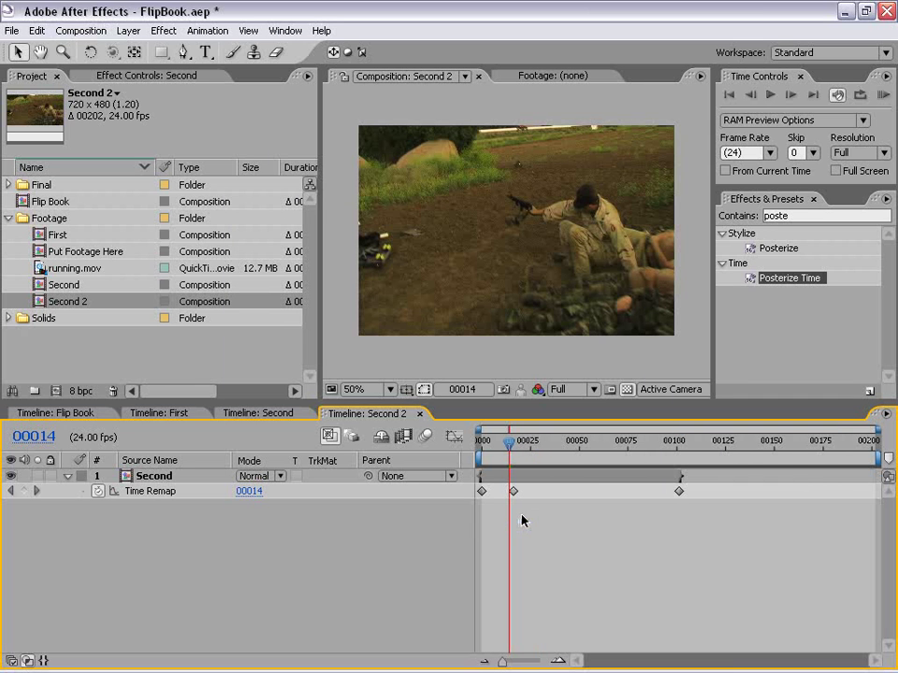
drag(679, 477, 877, 479)
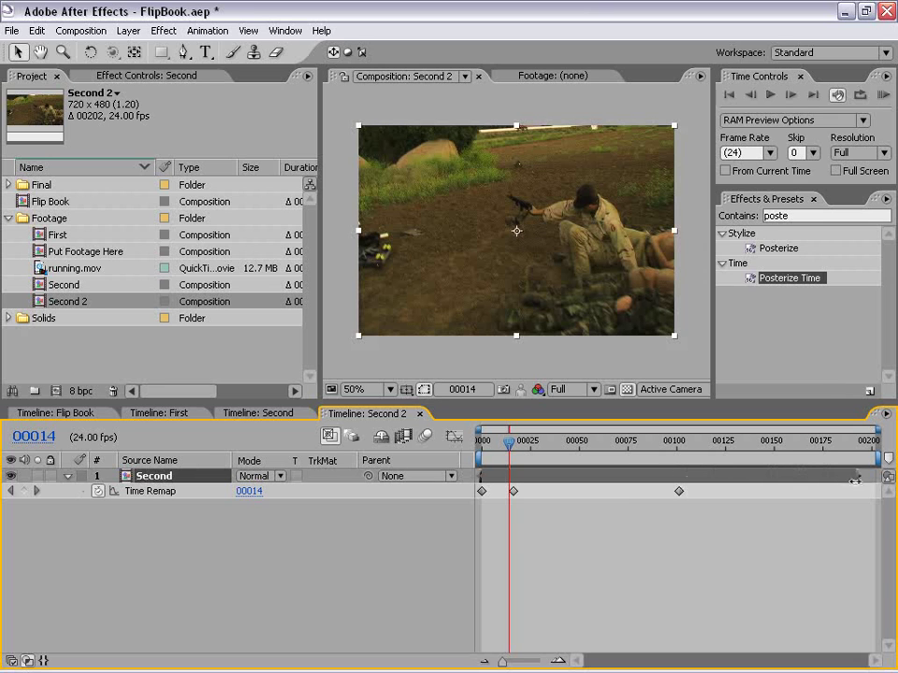
click(640, 555)
mouse_move(509, 442)
mouse_down()
mouse_move(481, 443)
mouse_move(492, 446)
mouse_up()
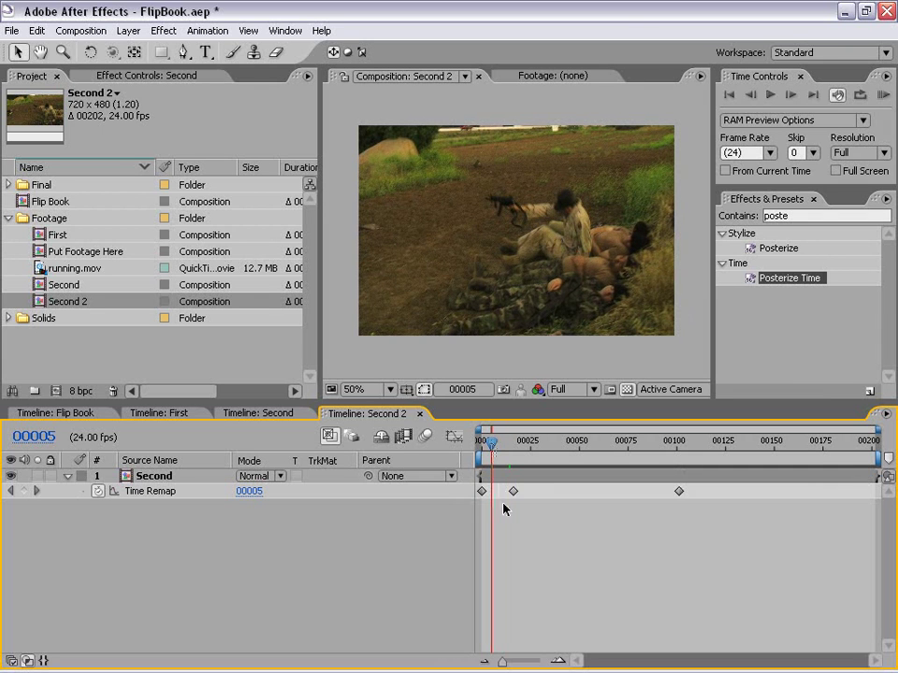
drag(514, 492, 602, 495)
drag(491, 449, 523, 448)
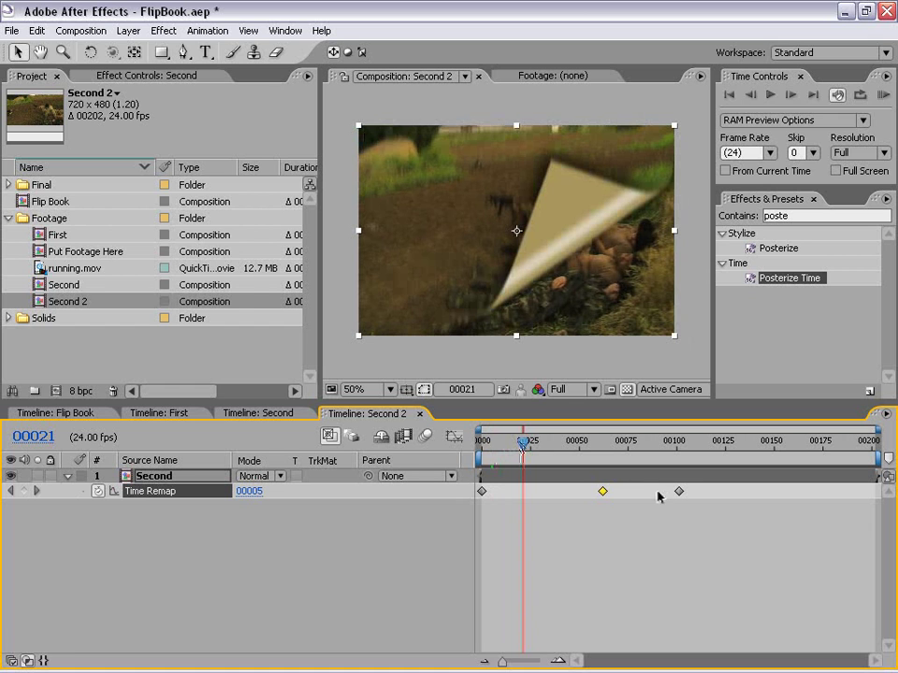
click(36, 32)
click(47, 54)
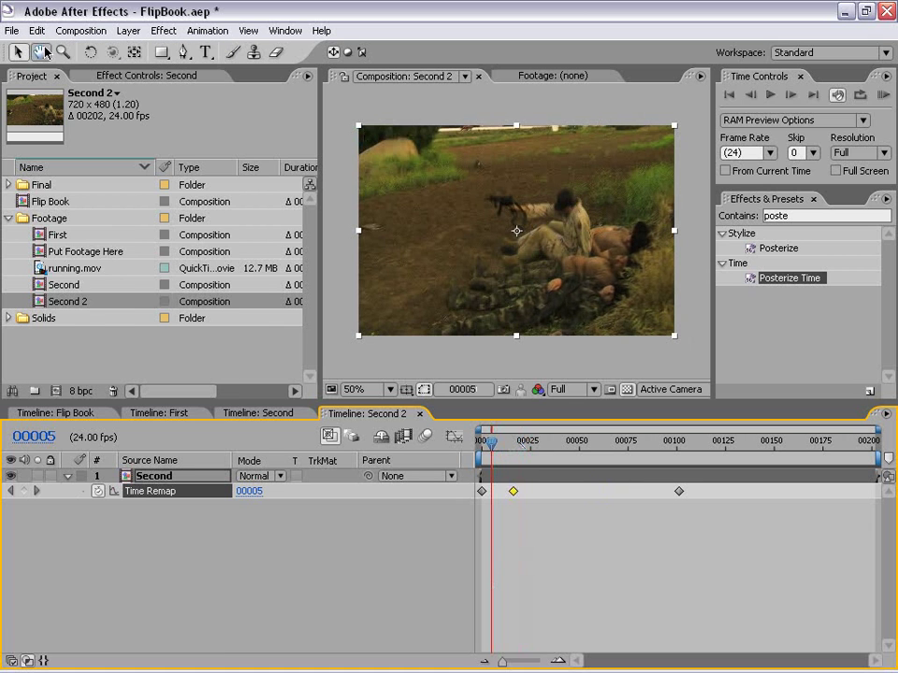
- Shift the middle and last Time Remap keyframes together so the middle one sits at frame 63, and scrub the slowed start
drag(707, 519, 605, 497)
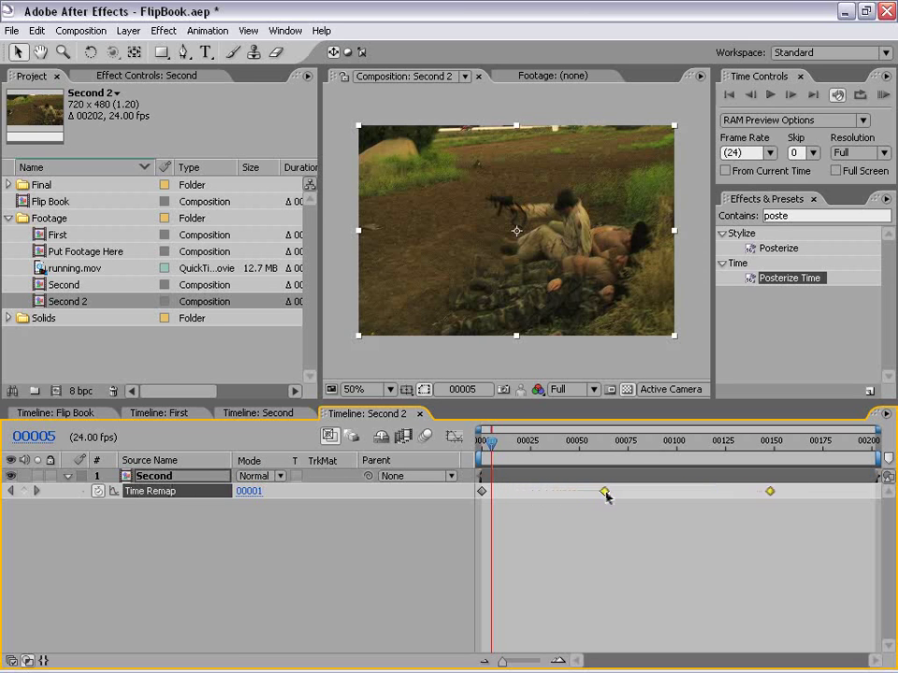
click(606, 517)
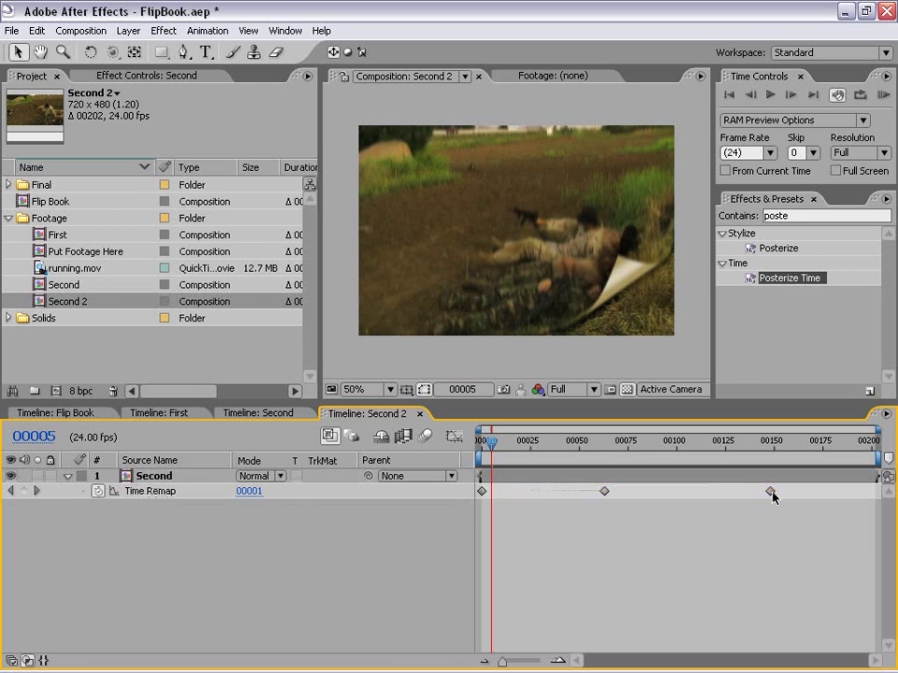
drag(489, 442, 512, 449)
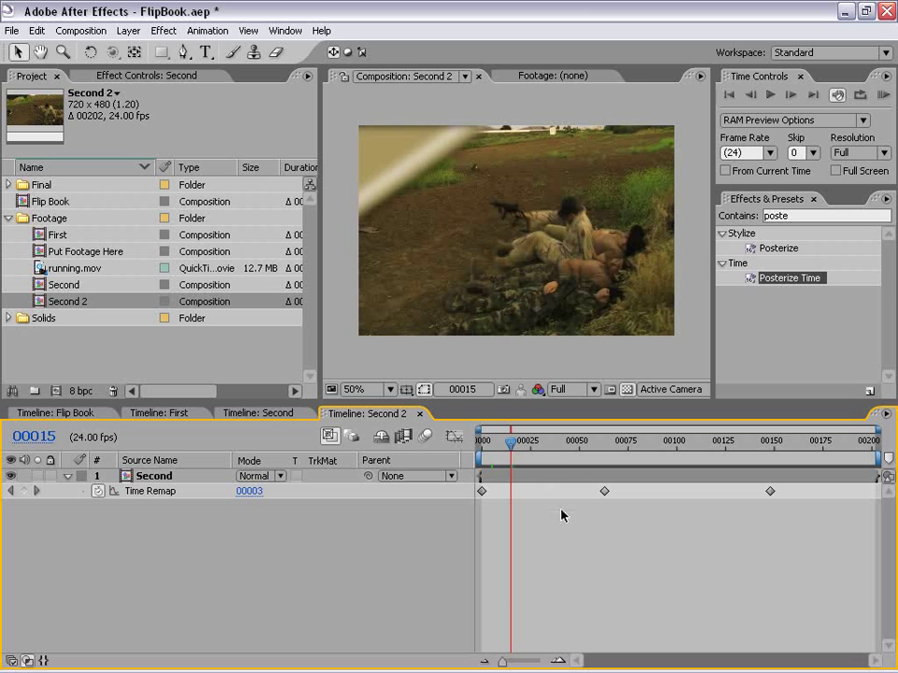
- Apply Easy Ease In to the middle Time Remap keyframe of the Second layer
click(606, 493)
right_click(606, 493)
mouse_move(655, 651)
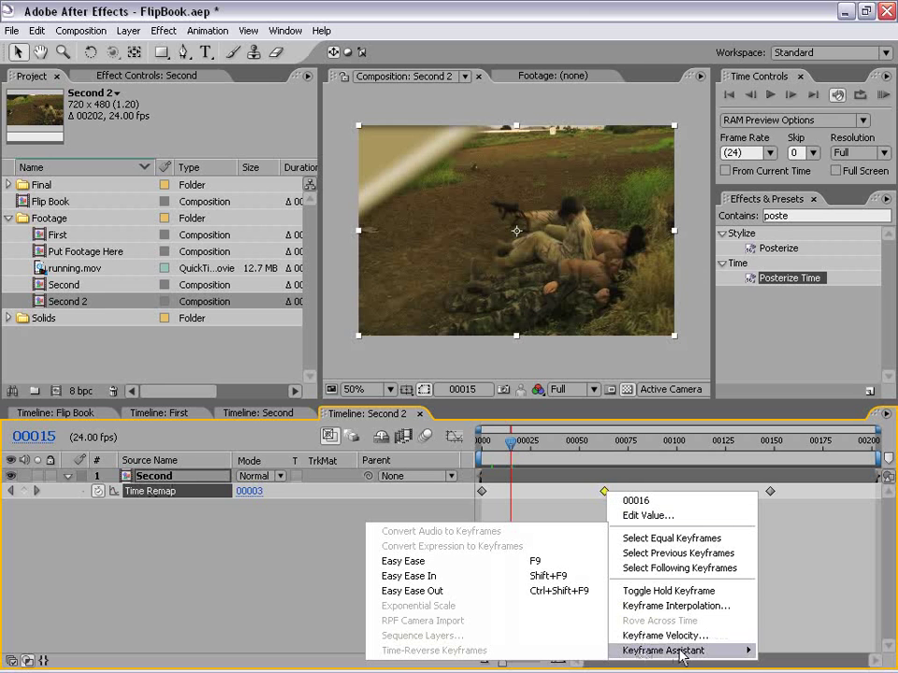
click(434, 576)
click(604, 540)
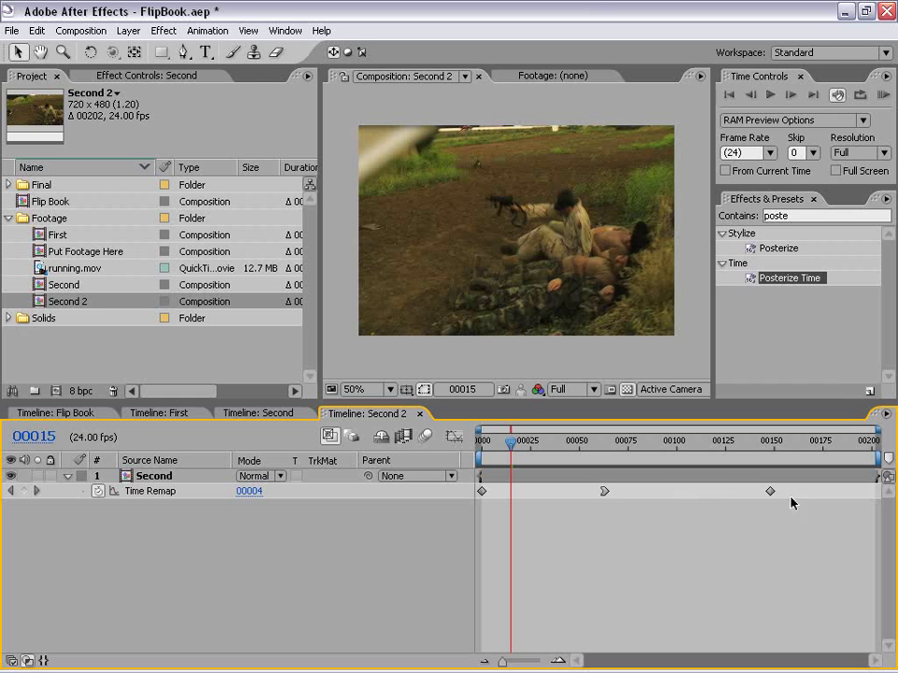
- Show the Time Remap curve in the Graph Editor and reshape the middle keyframe's incoming handle into a slow, accelerating start
click(165, 497)
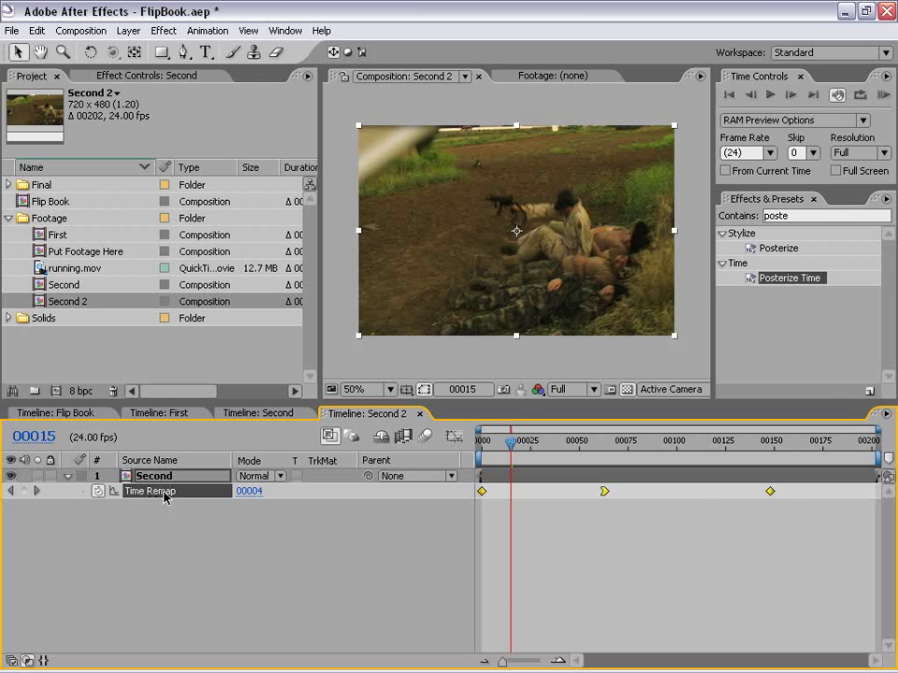
click(455, 437)
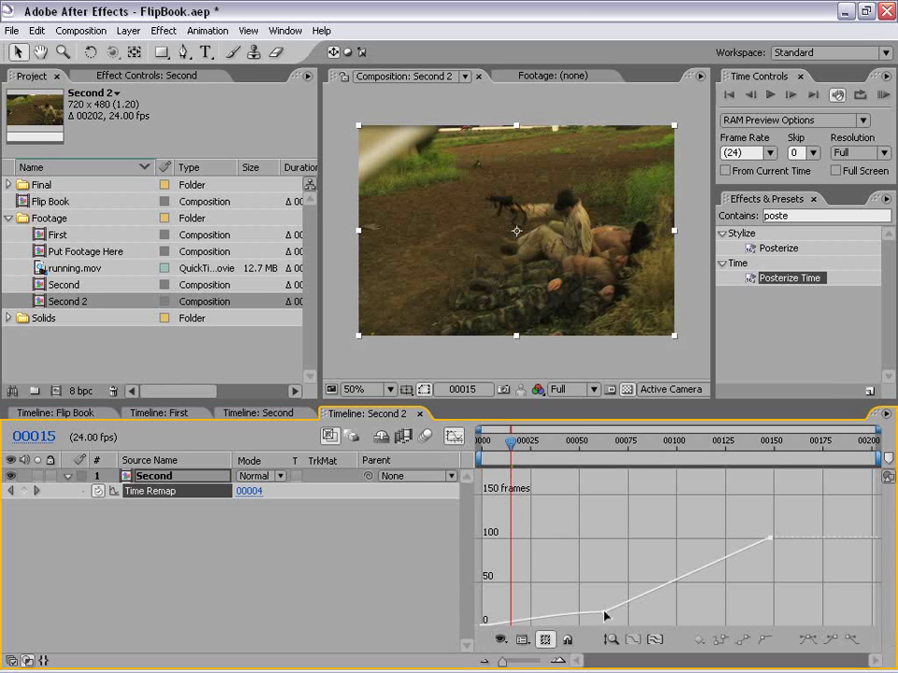
drag(582, 421, 567, 374)
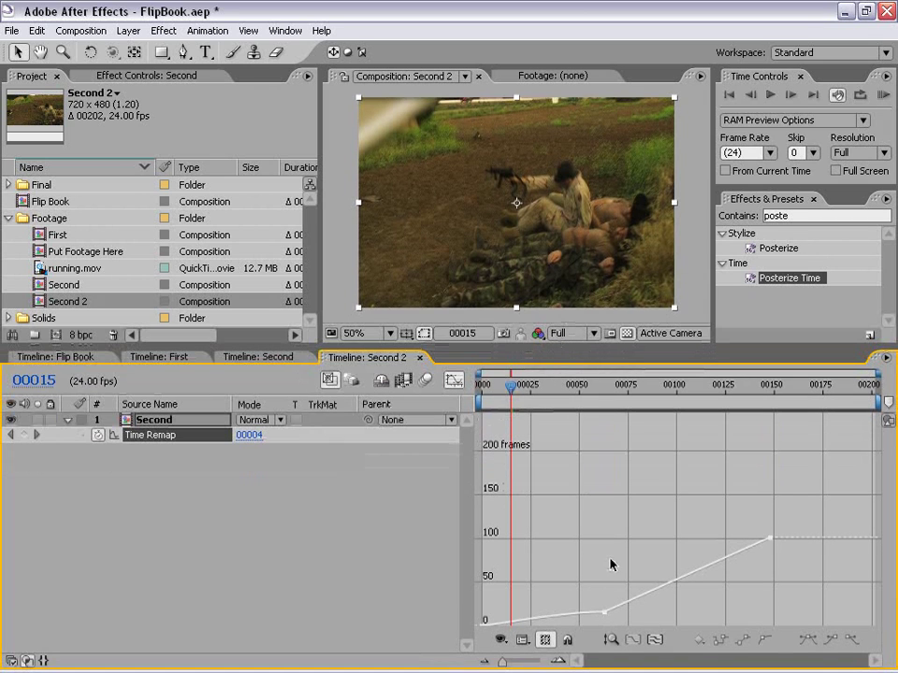
click(604, 613)
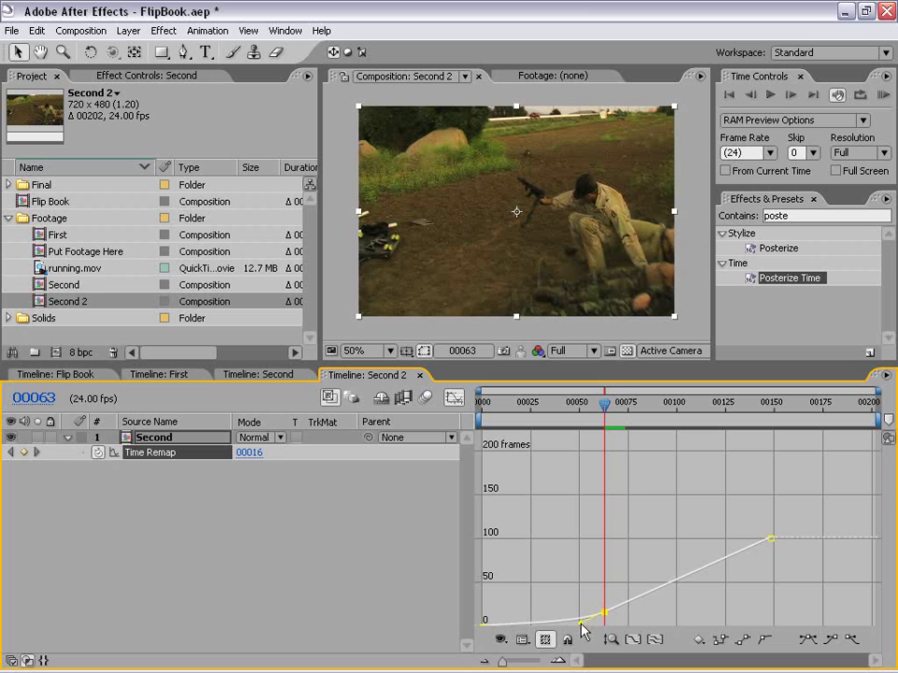
mouse_move(579, 627)
mouse_down()
mouse_move(489, 631)
mouse_move(575, 622)
mouse_up()
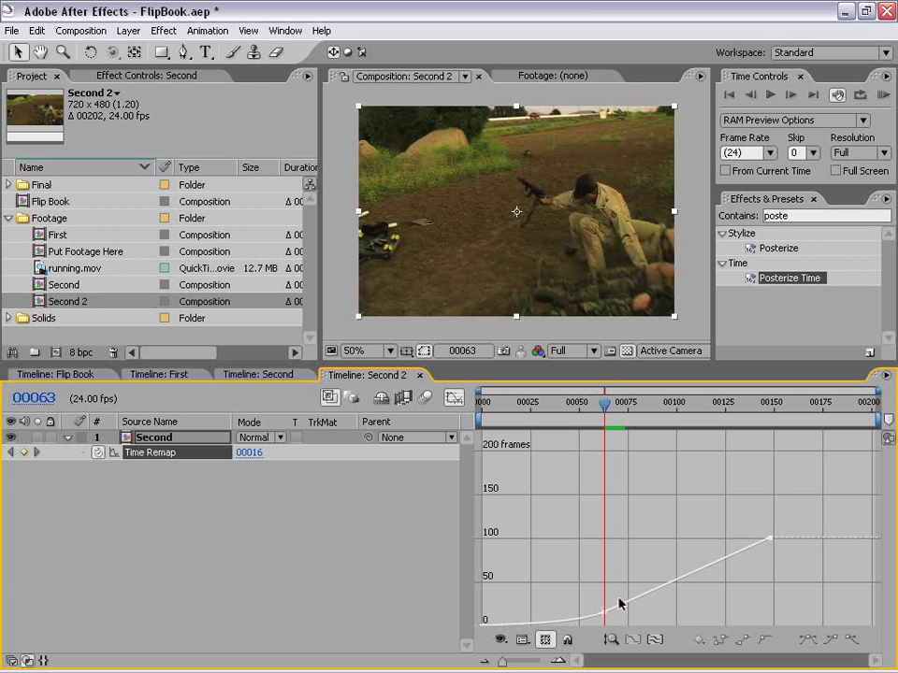
- Run a RAM preview of the Second 2 composition to check the accelerating page flips
click(73, 376)
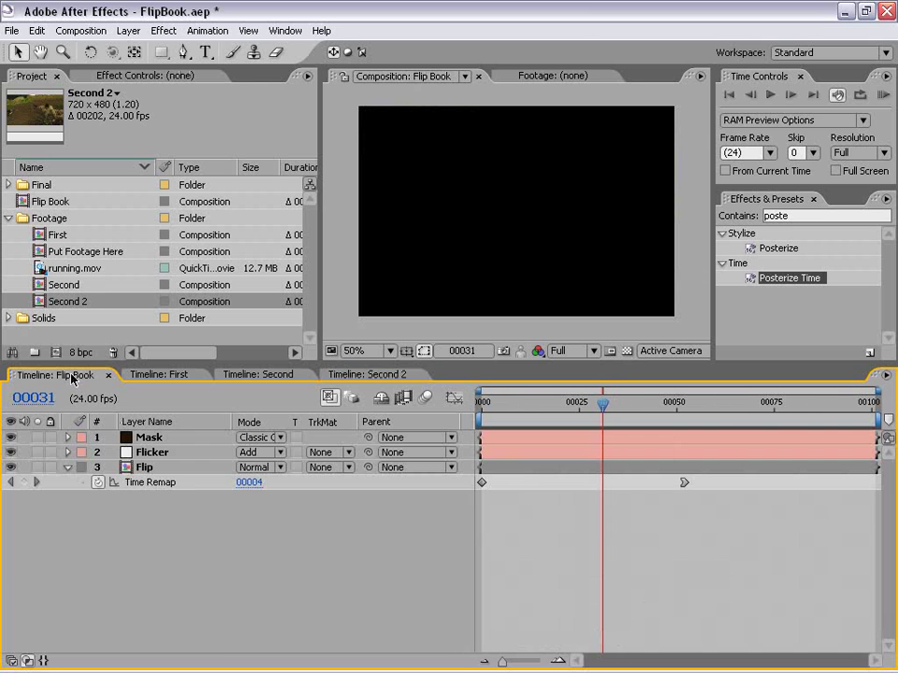
click(370, 376)
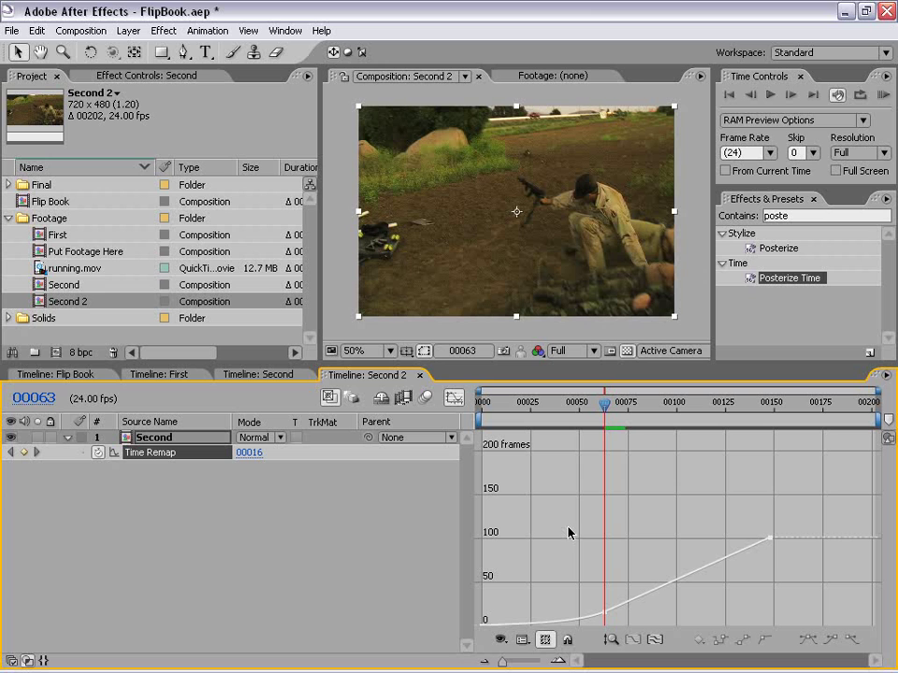
click(882, 94)
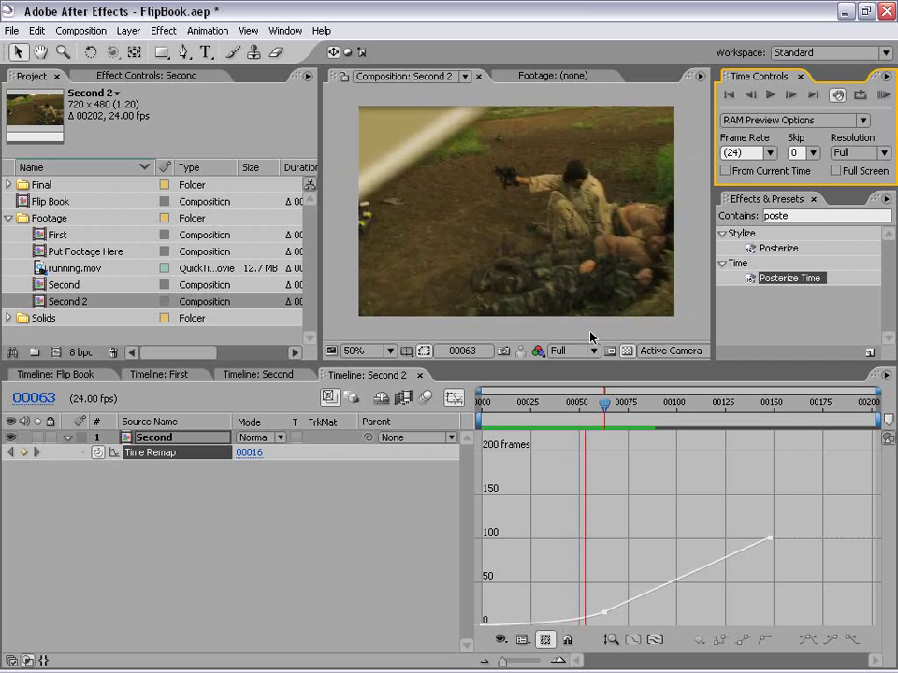
- Adjust the middle keyframe's incoming handle on the Time Remap curve again, and close the Graph Editor
click(610, 584)
click(606, 614)
mouse_move(571, 627)
mouse_down()
mouse_move(581, 633)
mouse_move(579, 615)
mouse_up()
click(564, 556)
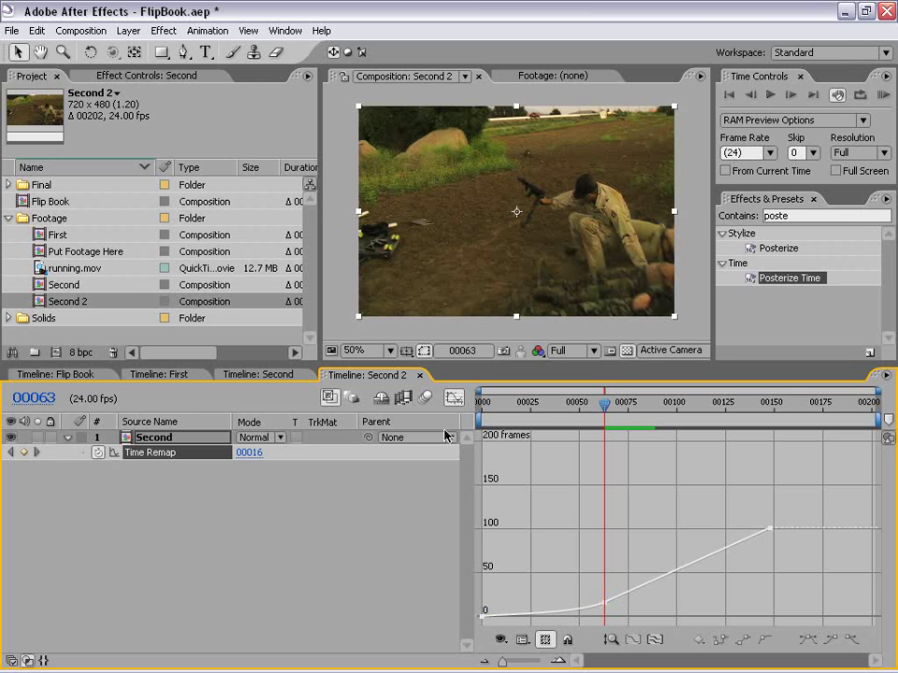
click(455, 401)
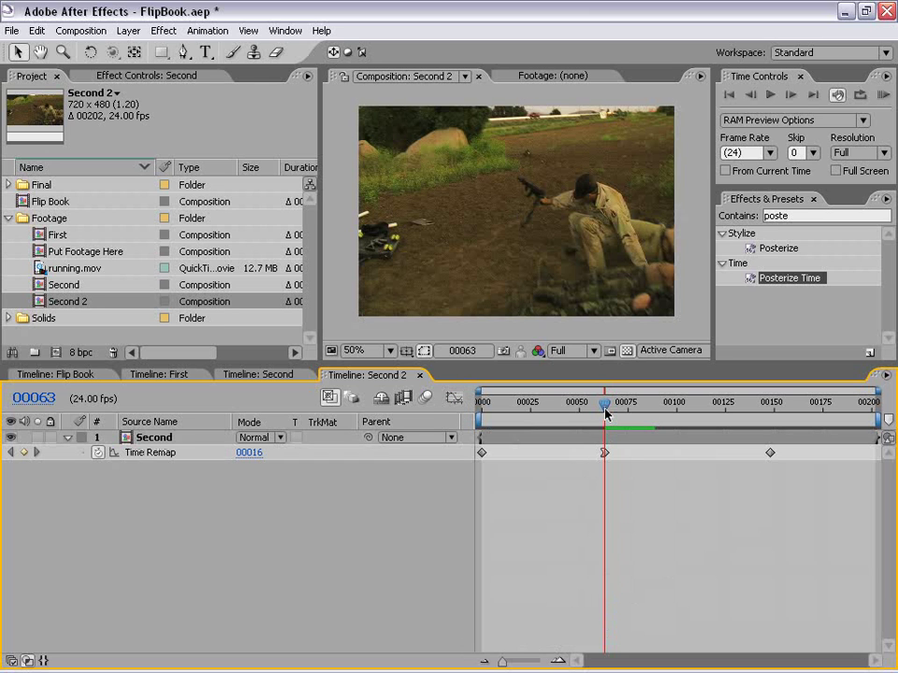
- Move the current time to frame 70 and add a 720 x 480 solid coloured E5E5E5 to the Second 2 composition
mouse_move(604, 412)
mouse_down()
mouse_move(612, 411)
mouse_move(596, 412)
mouse_move(640, 412)
mouse_move(612, 412)
mouse_up()
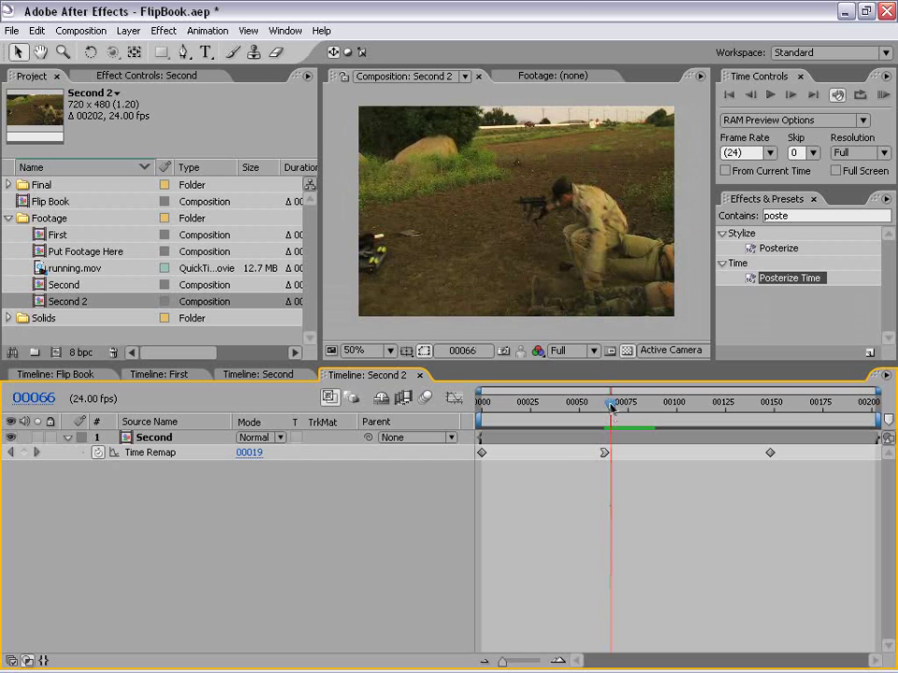
mouse_move(612, 408)
mouse_down()
mouse_move(592, 407)
mouse_move(630, 408)
mouse_move(593, 408)
mouse_move(619, 412)
mouse_up()
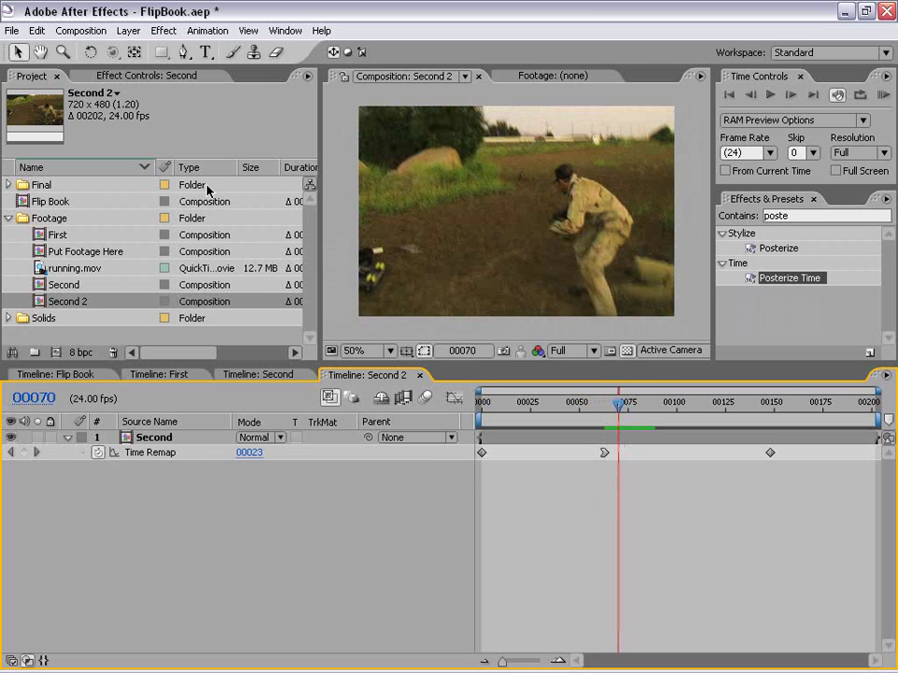
click(128, 31)
mouse_move(211, 49)
click(361, 64)
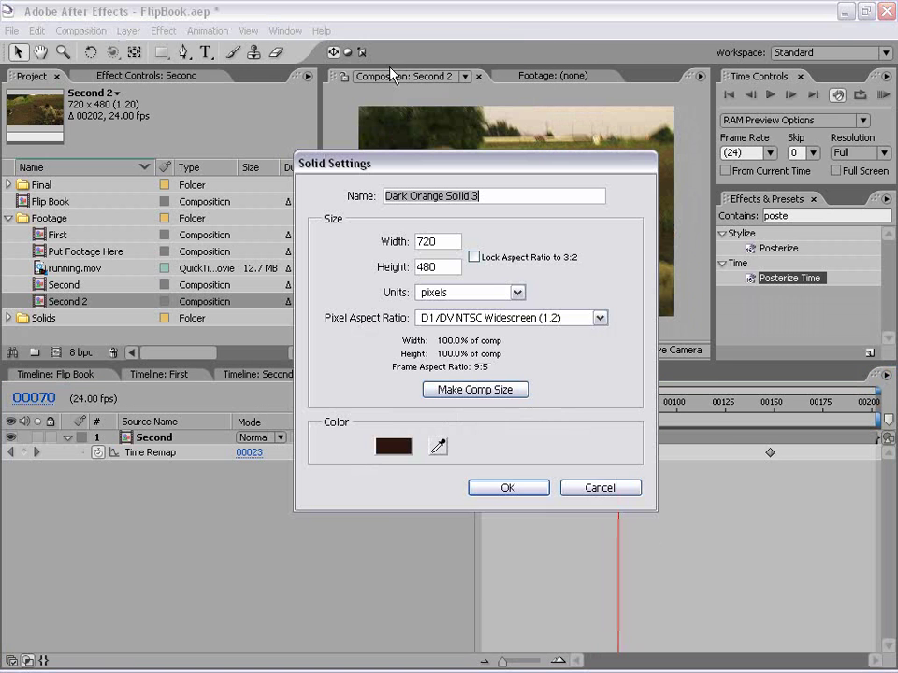
click(394, 445)
drag(291, 297, 277, 279)
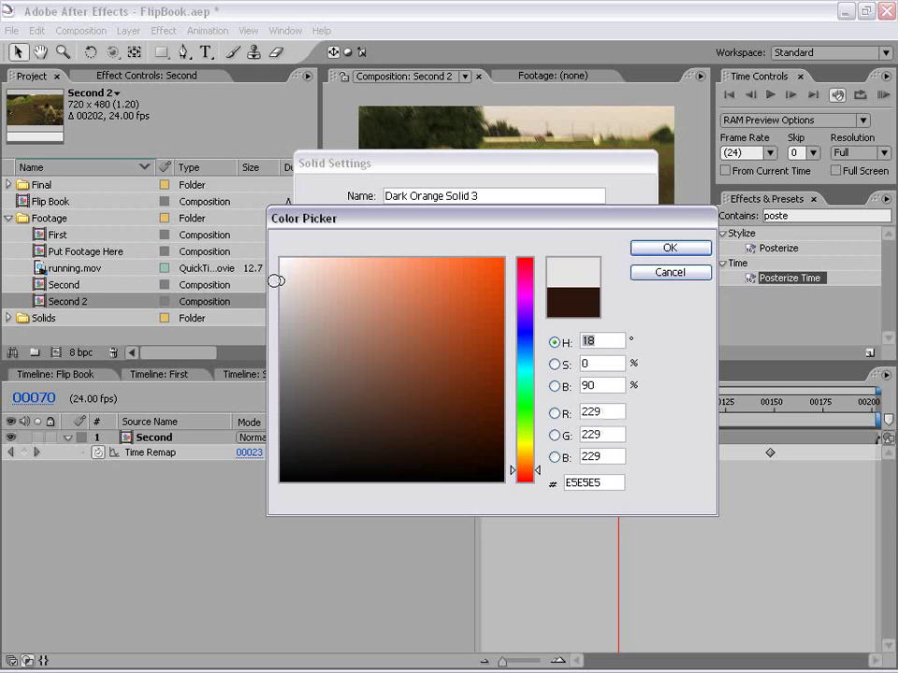
click(668, 249)
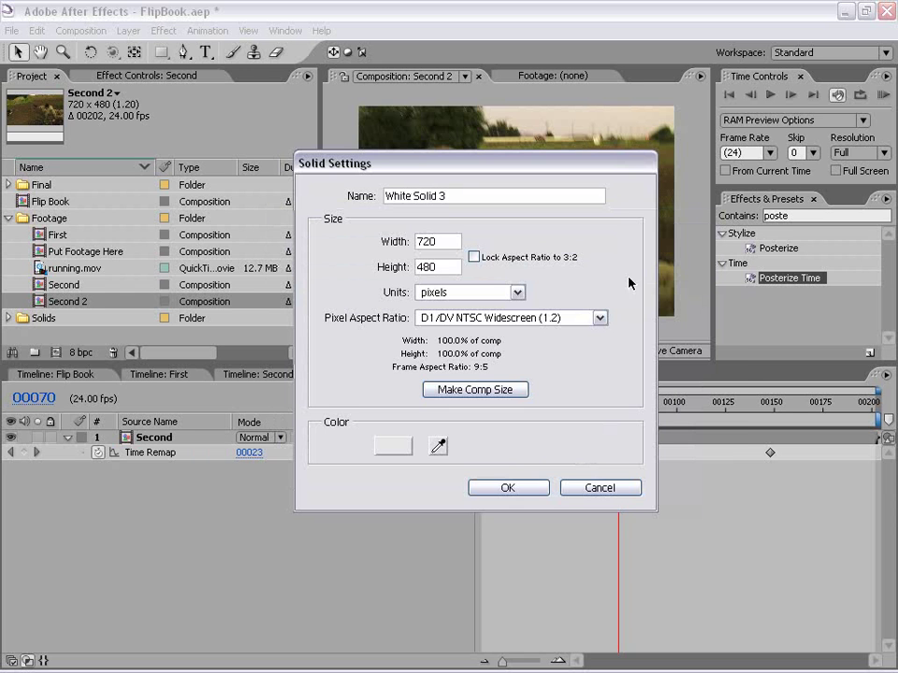
click(508, 487)
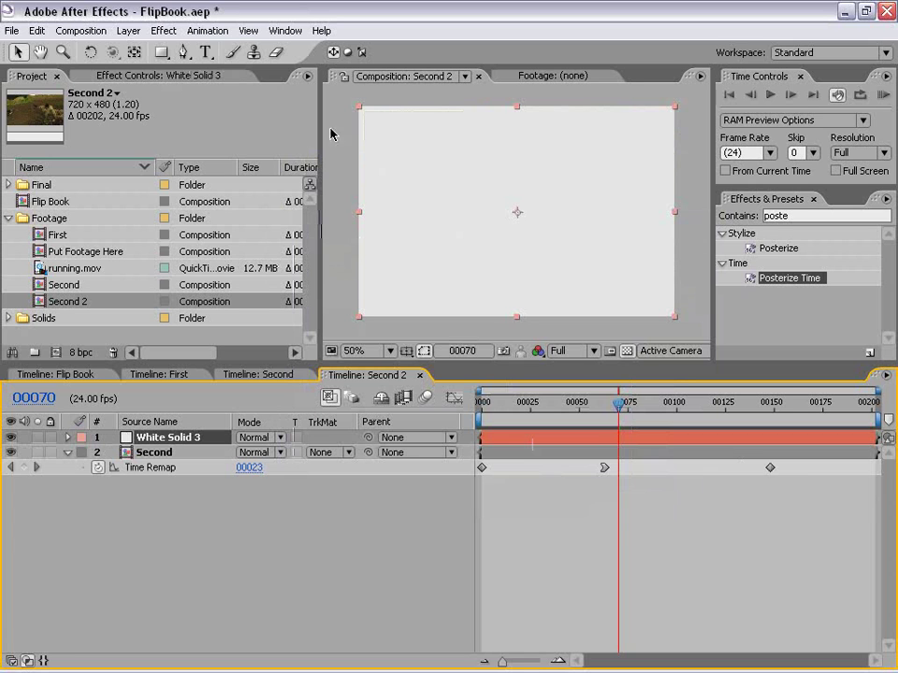
- Apply Strobe Light to the white solid, set Strobe to Makes Layer Transparent, and move the current time to frame 59
click(781, 216)
text(strob)
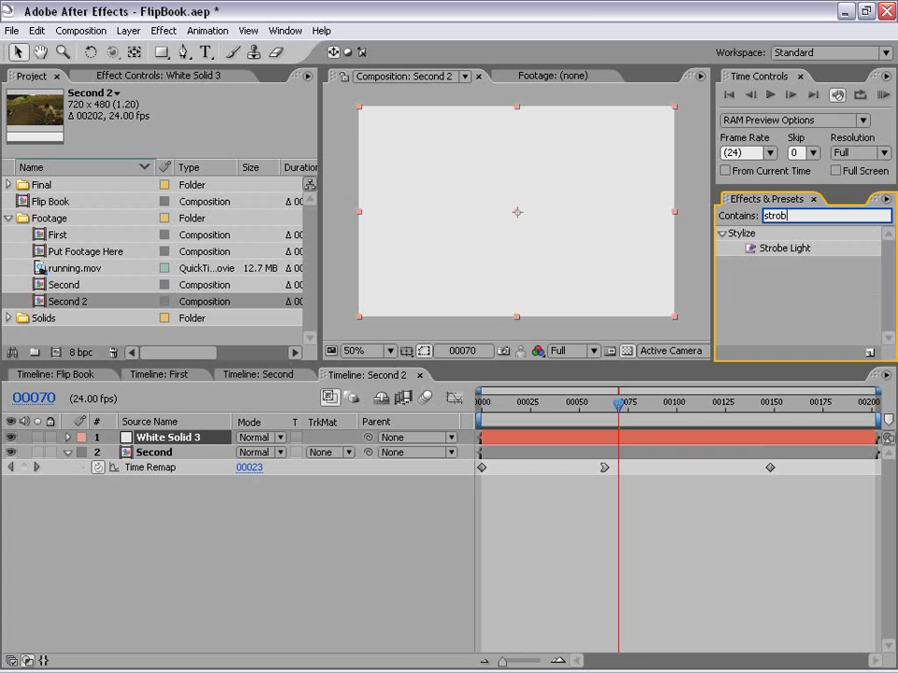
drag(772, 248, 496, 233)
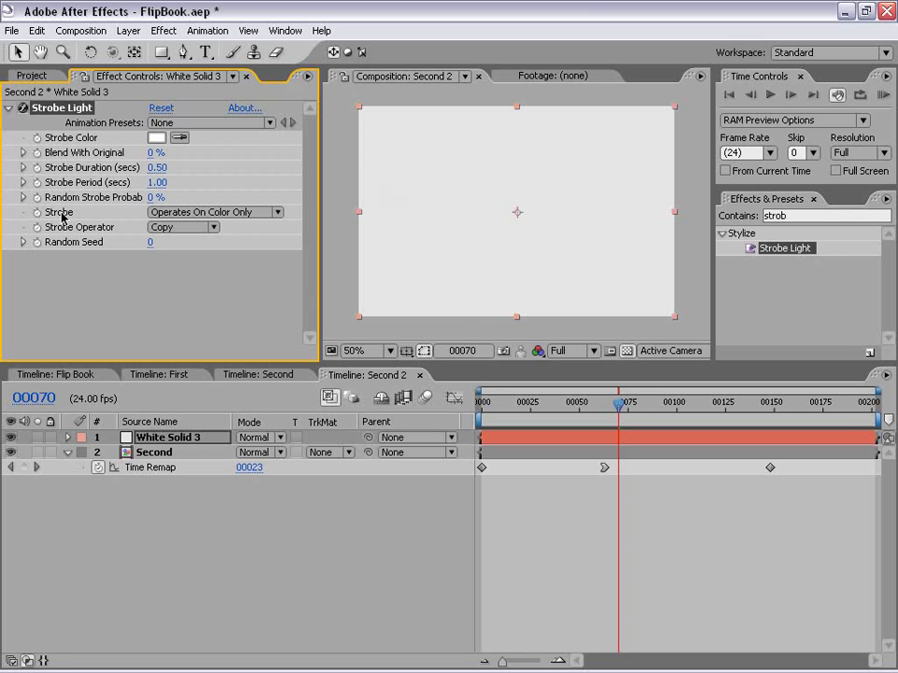
click(198, 213)
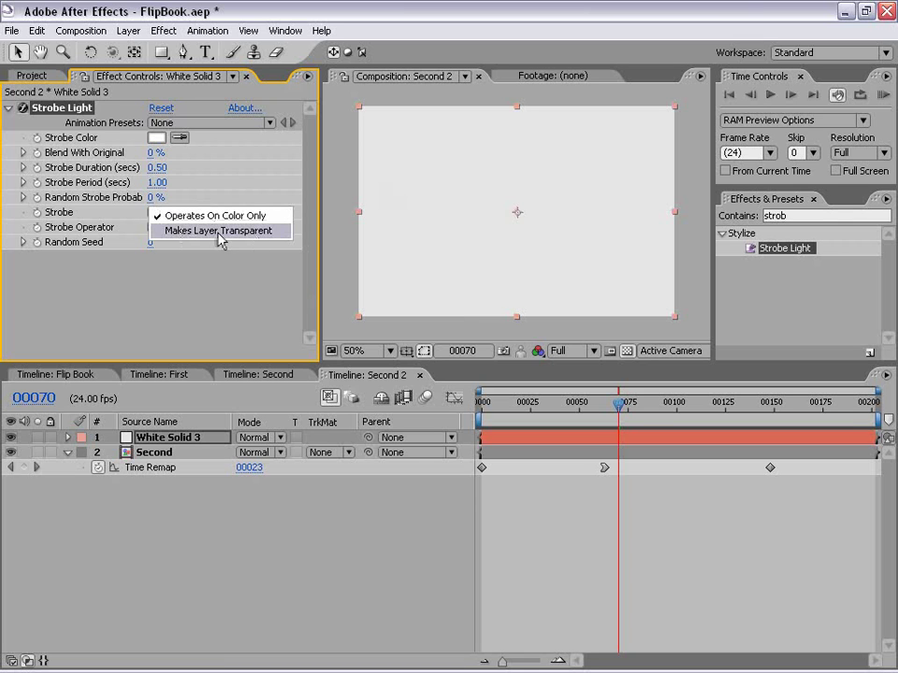
click(221, 231)
drag(619, 404, 598, 408)
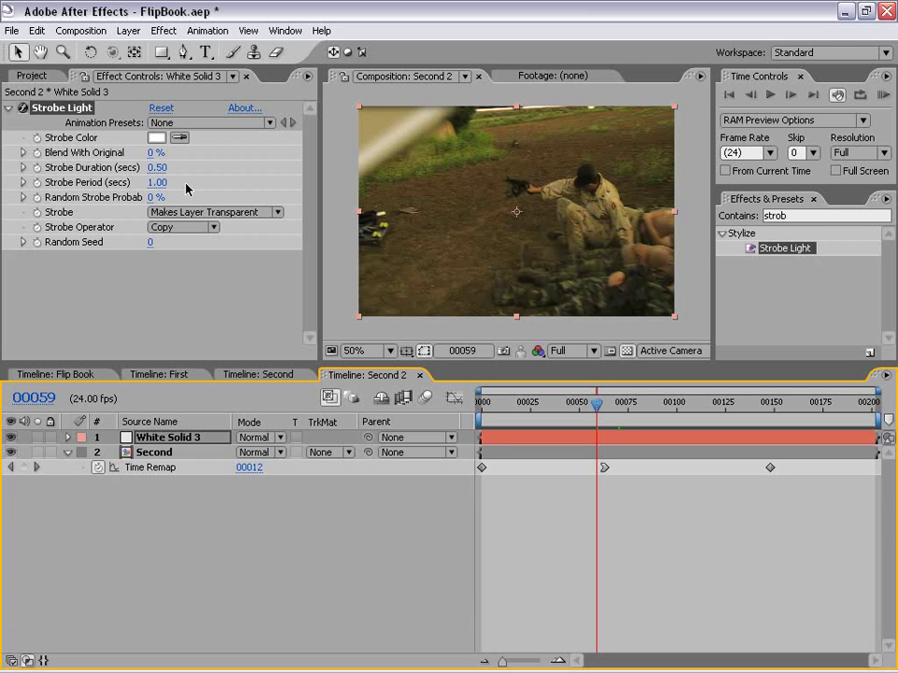
- Open Calculator and divide 1 by 24 to find the length of one frame in seconds
key(super+r)
key(Return)
drag(218, 173, 192, 307)
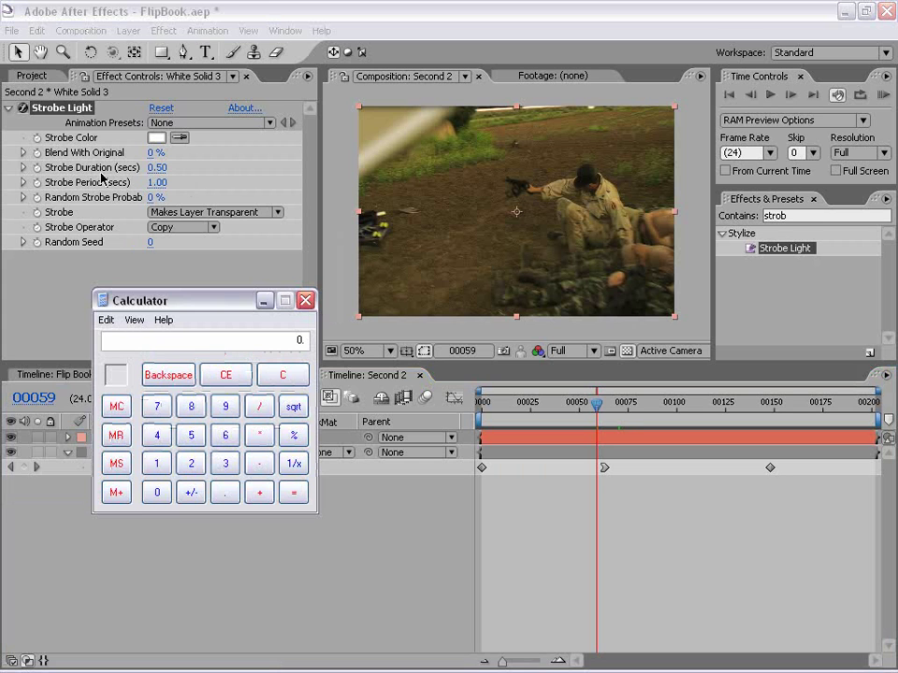
drag(212, 308, 140, 266)
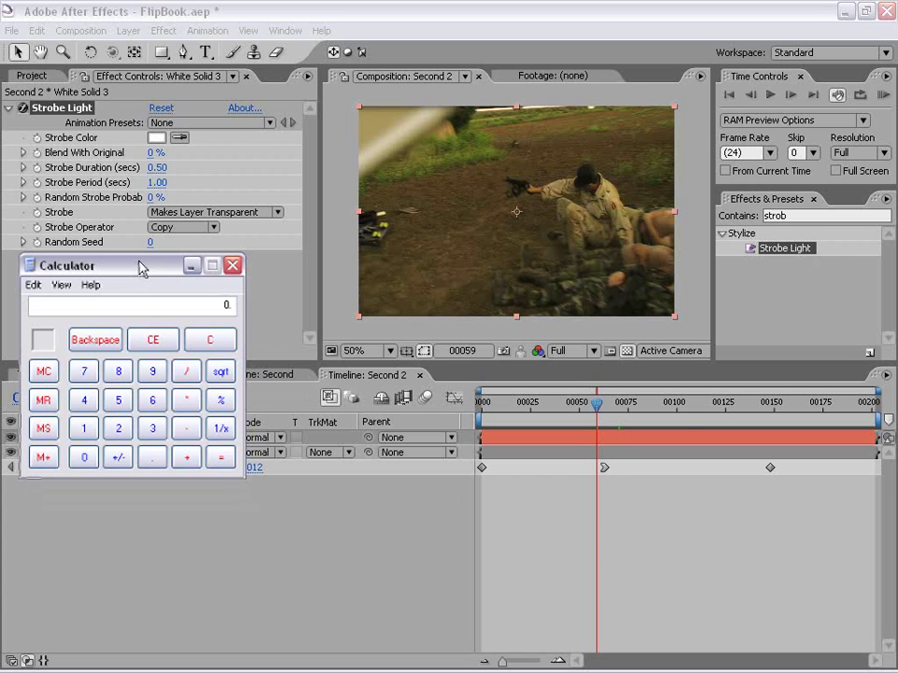
click(84, 428)
click(185, 376)
click(119, 428)
click(83, 402)
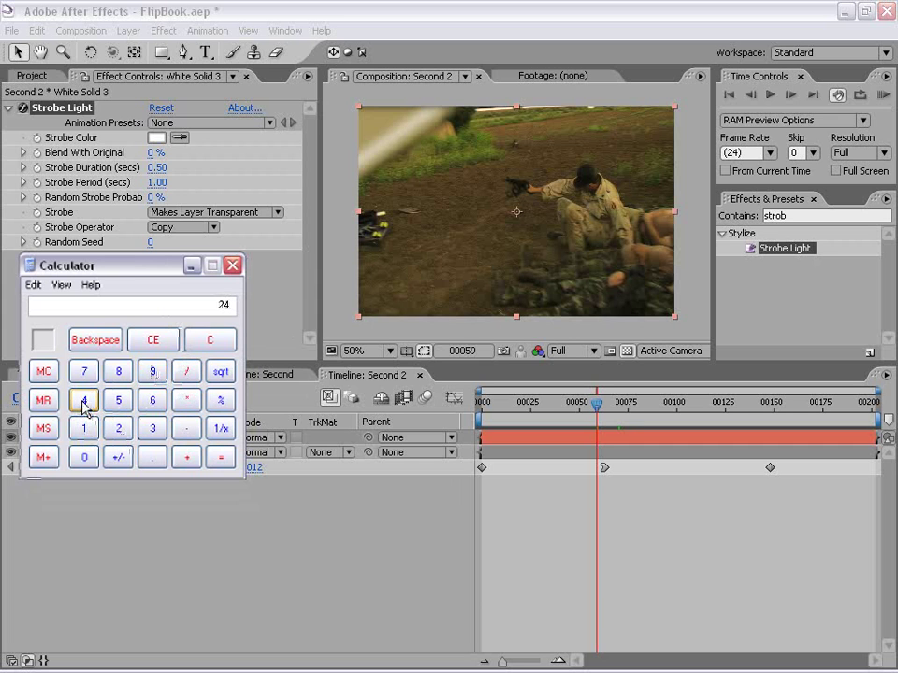
click(221, 458)
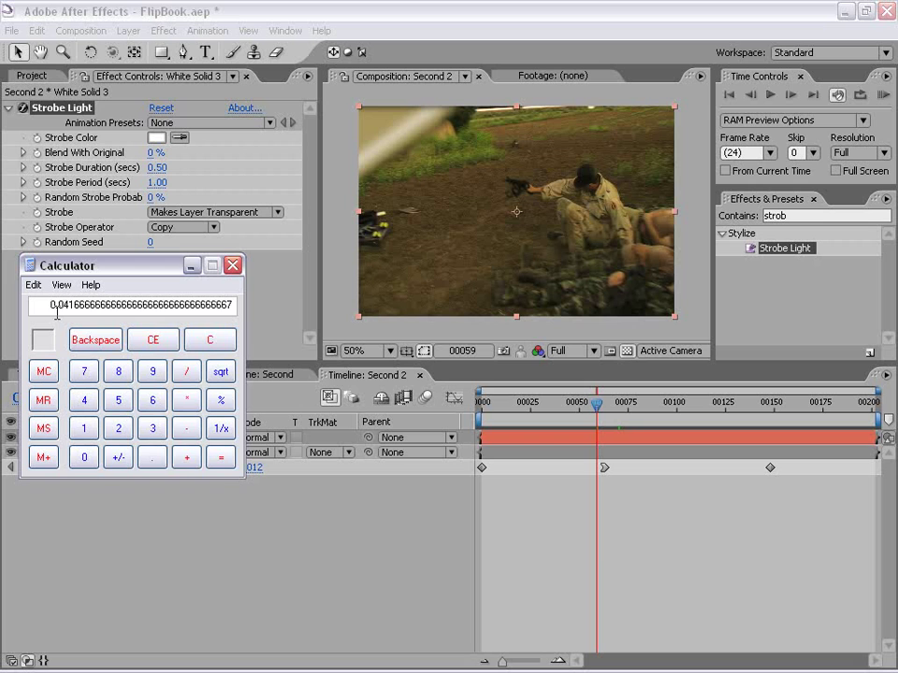
- Minimize Calculator and set the Strobe Light's Strobe Duration to 0.04 and Strobe Period to 0.08 seconds
click(192, 266)
click(156, 168)
text(.04)
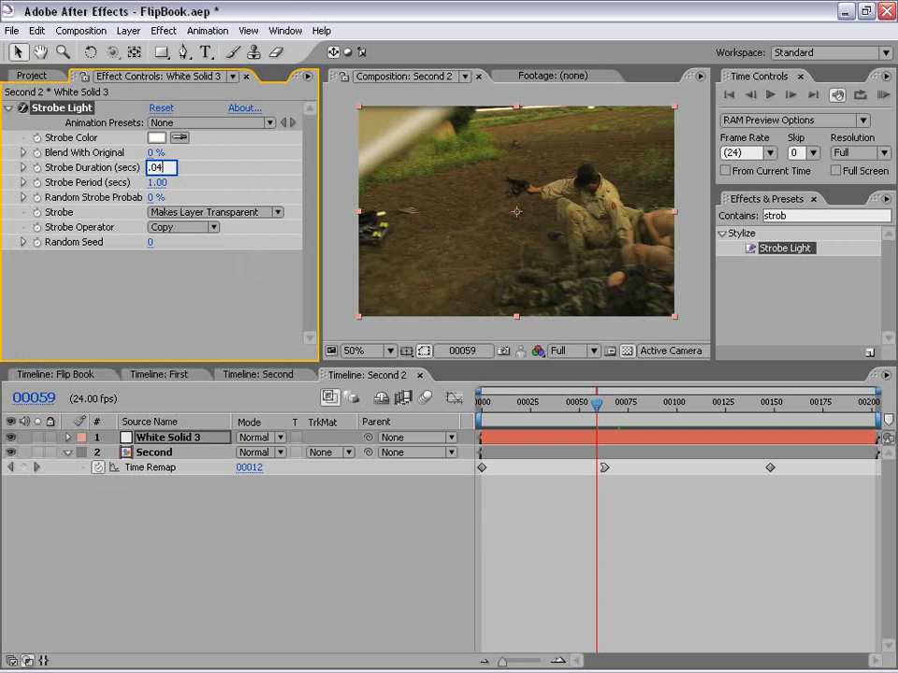
key(Tab)
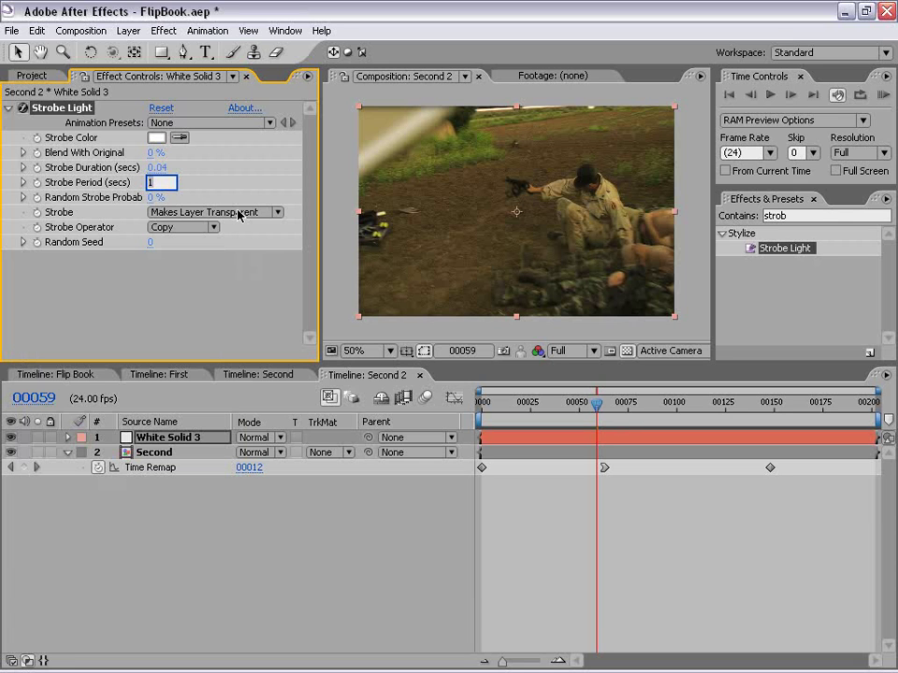
text(.08)
key(Return)
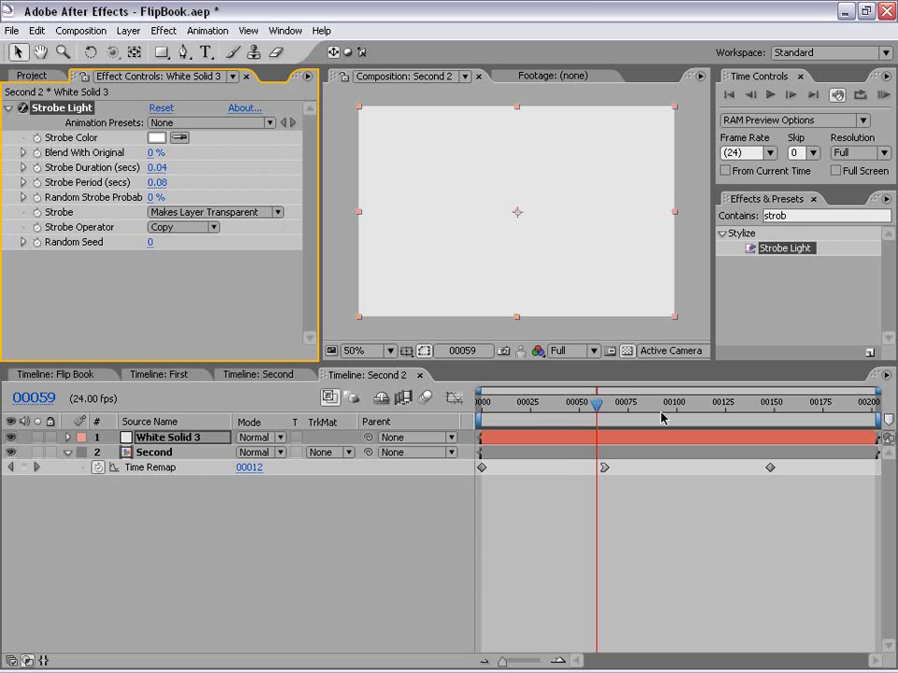
- At frame 40 of Second 2, set the white solid's Opacity to 6% and enable keyframing for it
drag(609, 404, 562, 412)
click(591, 516)
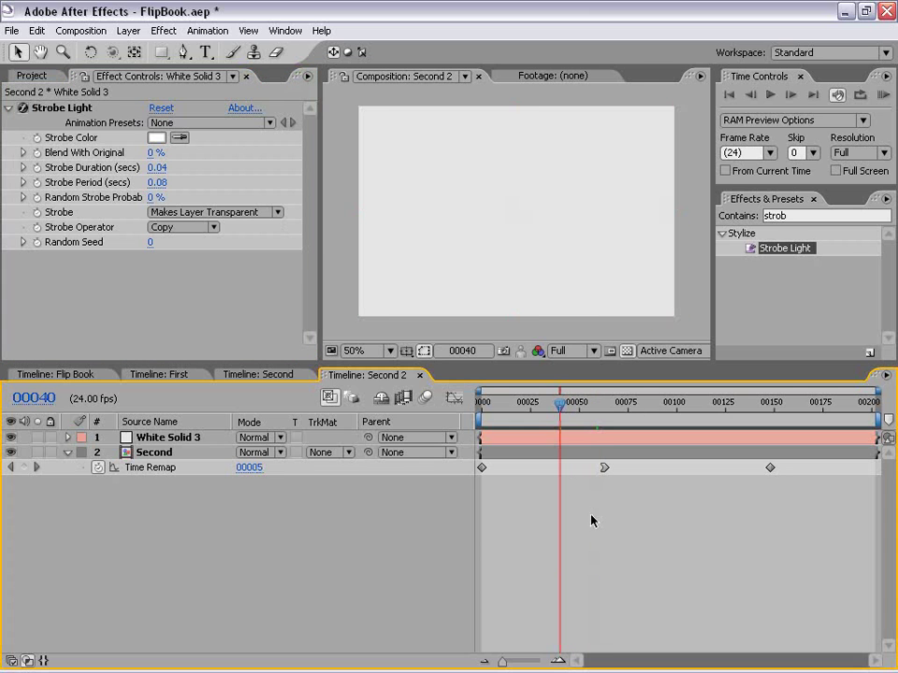
click(564, 434)
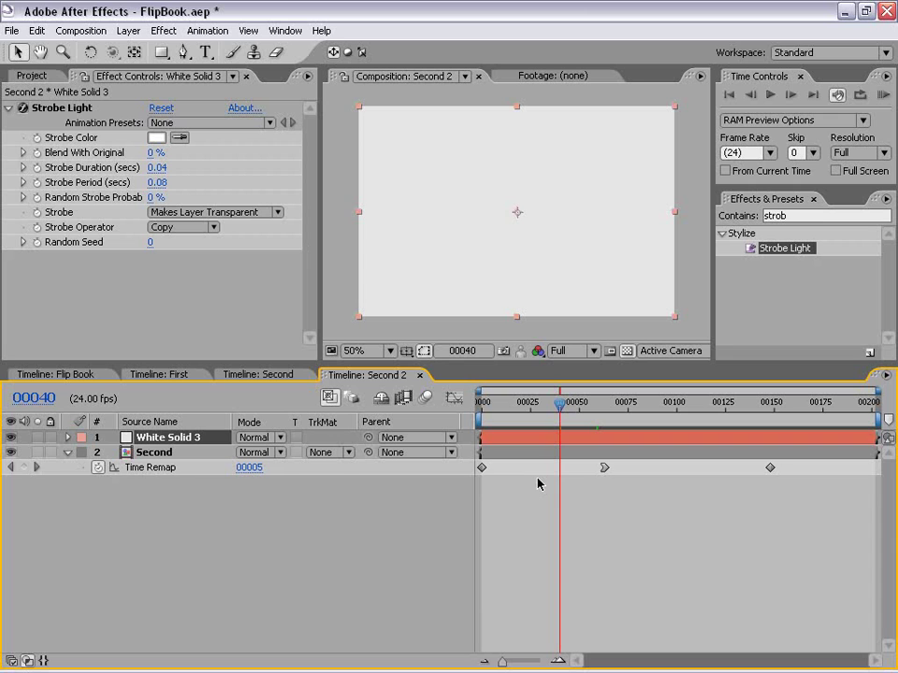
key(t)
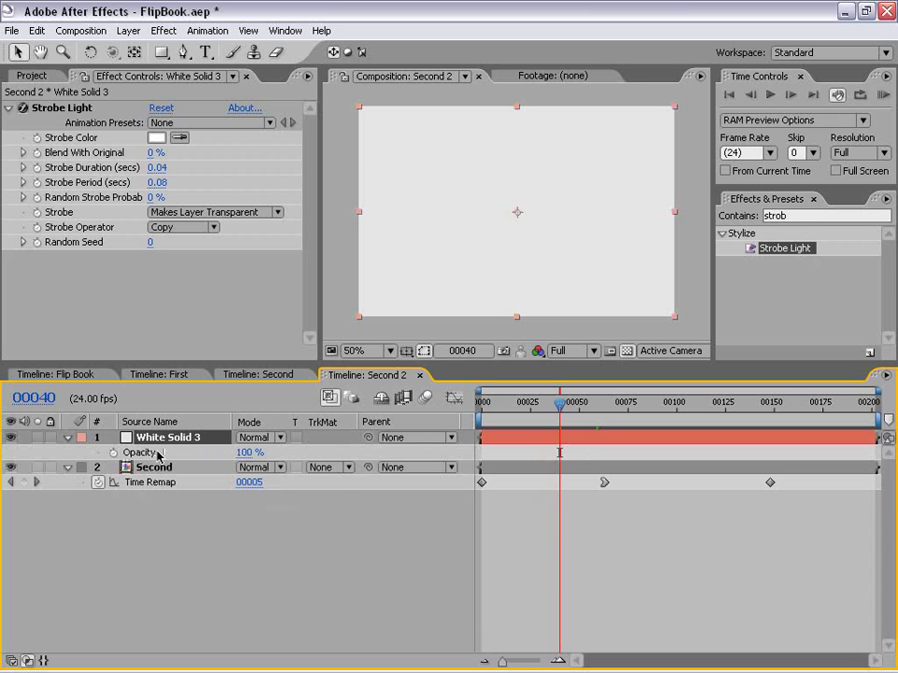
click(246, 454)
text(6)
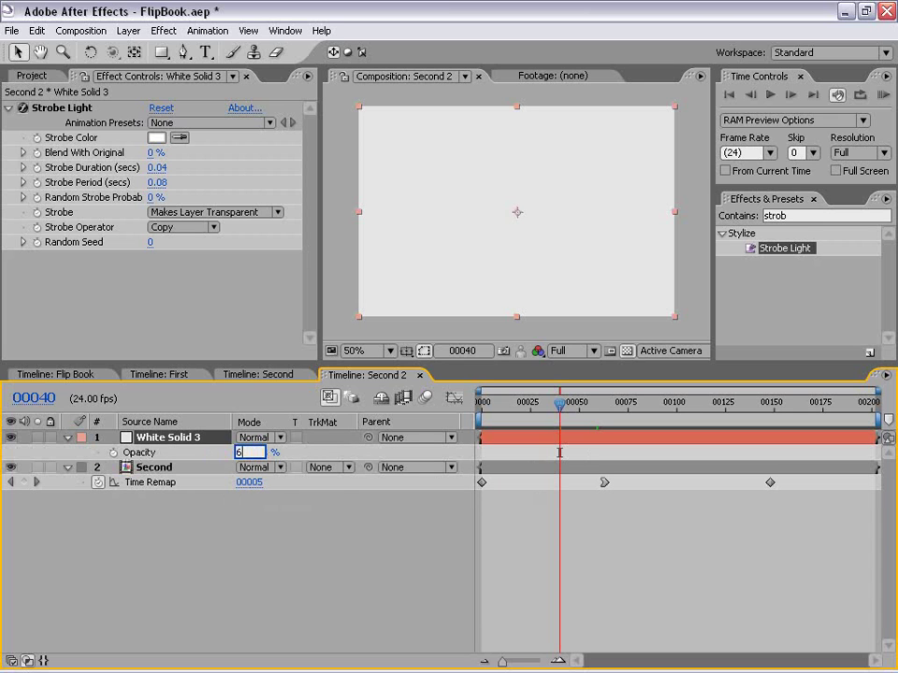
key(Return)
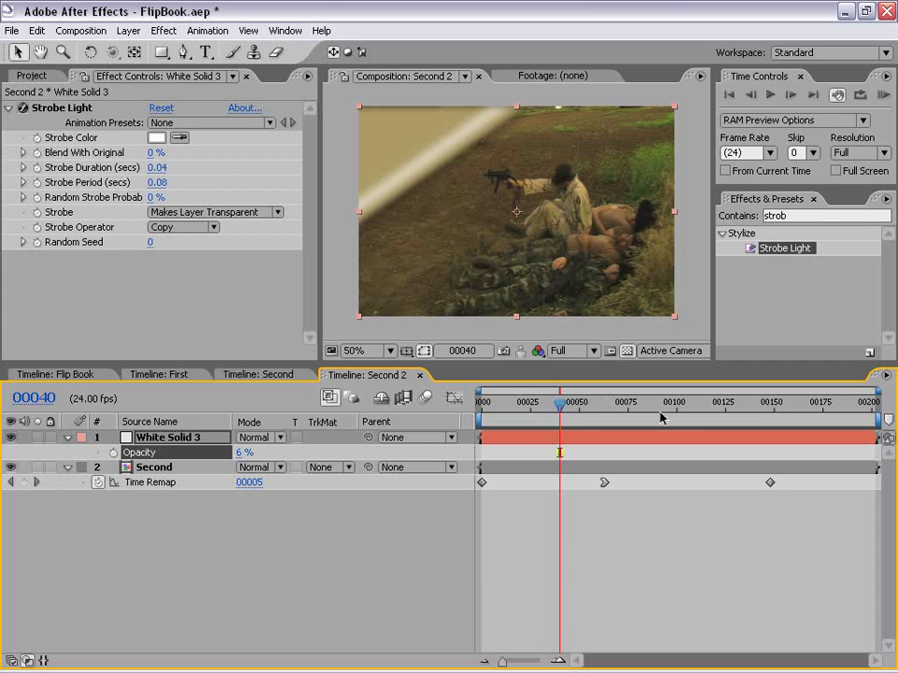
click(113, 453)
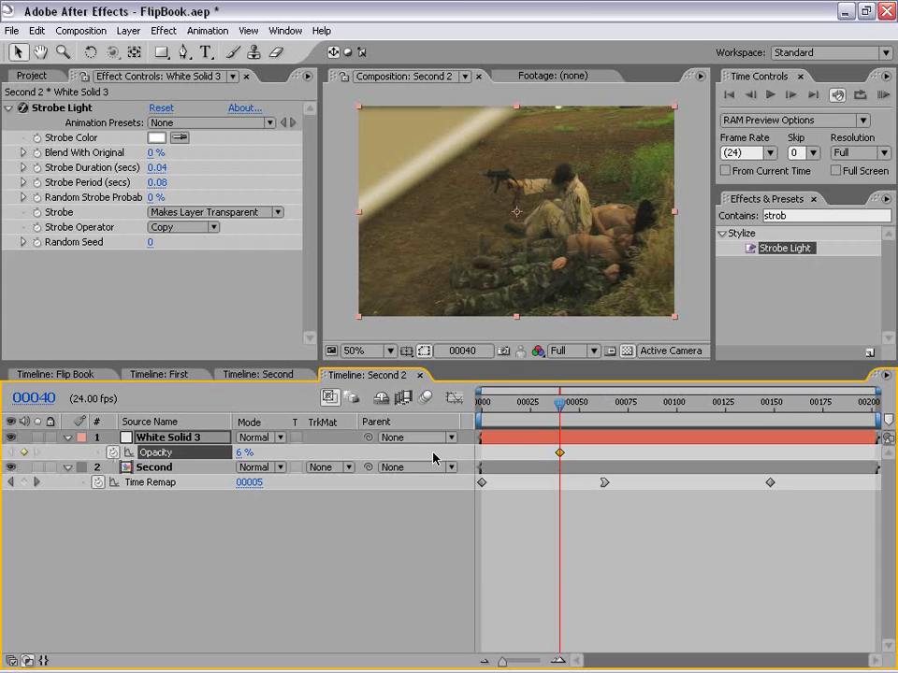
- Add a 6% Opacity keyframe at about frame 62 on the white solid and a 0% keyframe at frame 89
drag(567, 407, 603, 407)
click(25, 454)
drag(619, 406, 654, 405)
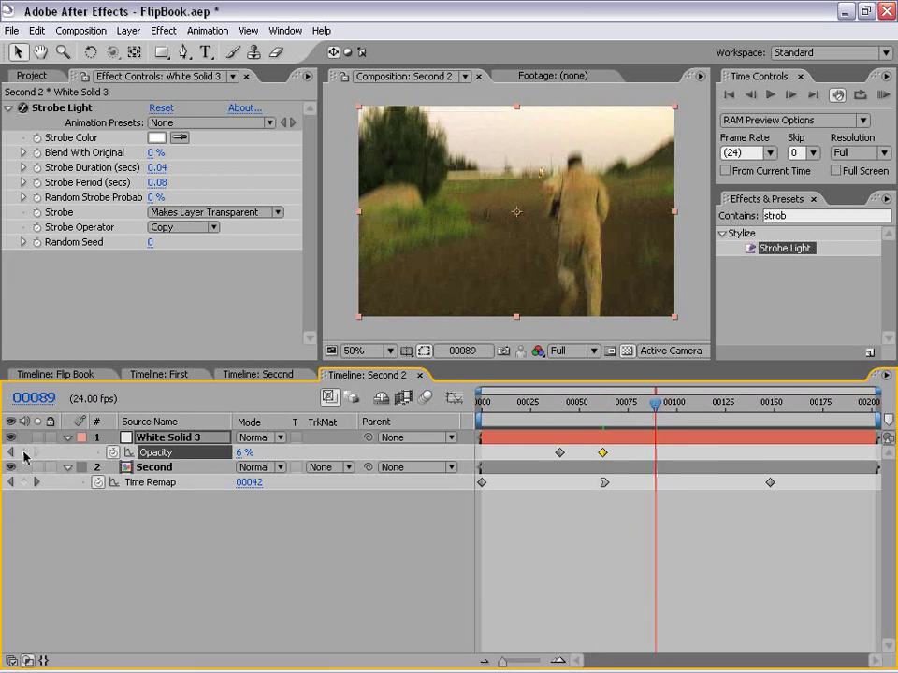
click(240, 452)
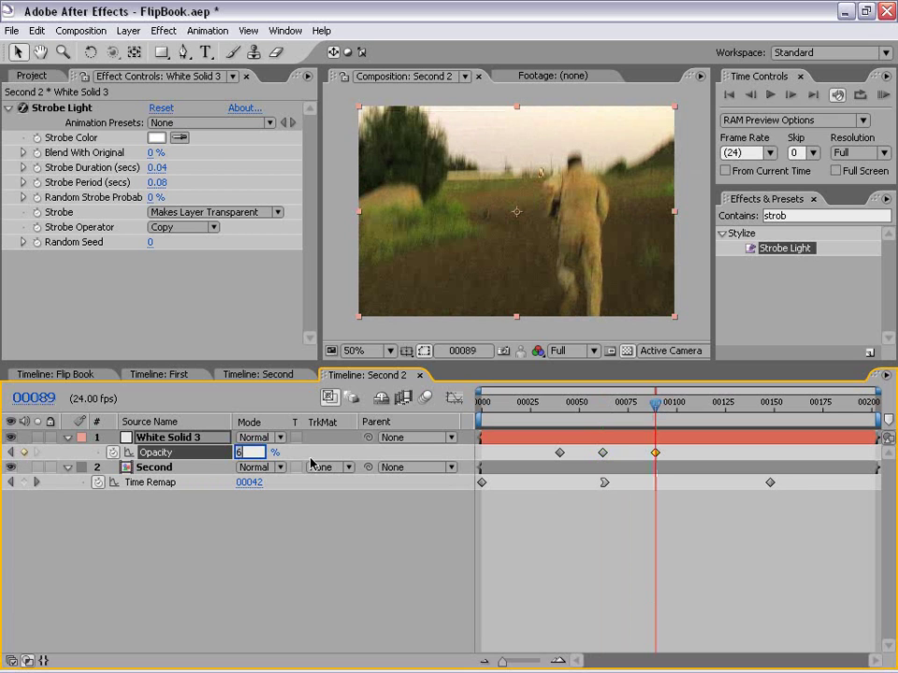
text(0)
key(Return)
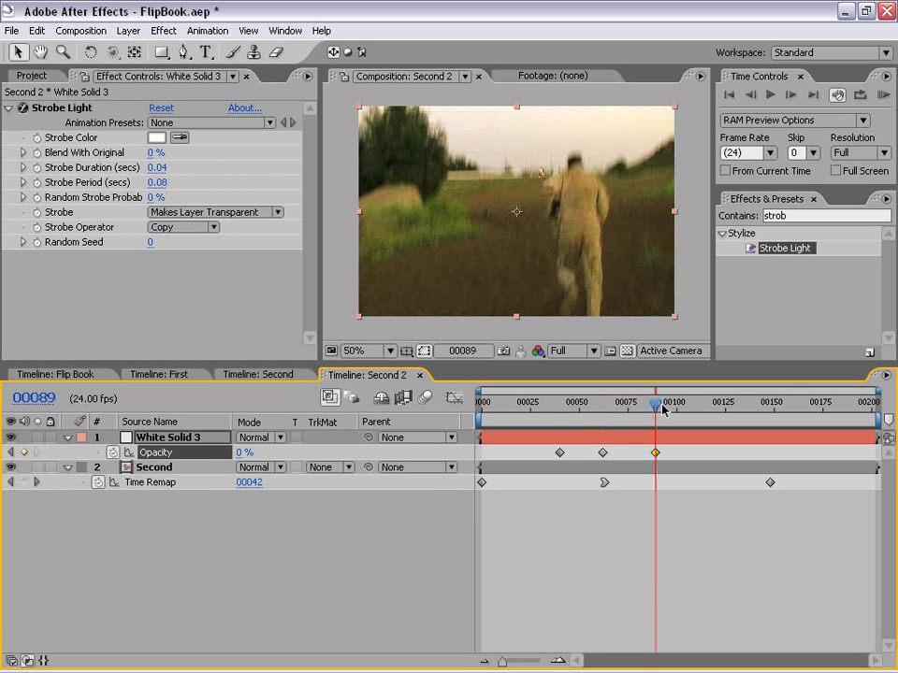
- Set the solid's first Opacity keyframe to 0%, and shift it to about frame 45 and the last keyframe to about frame 94
drag(656, 405, 653, 407)
drag(642, 409, 560, 409)
double_click(559, 454)
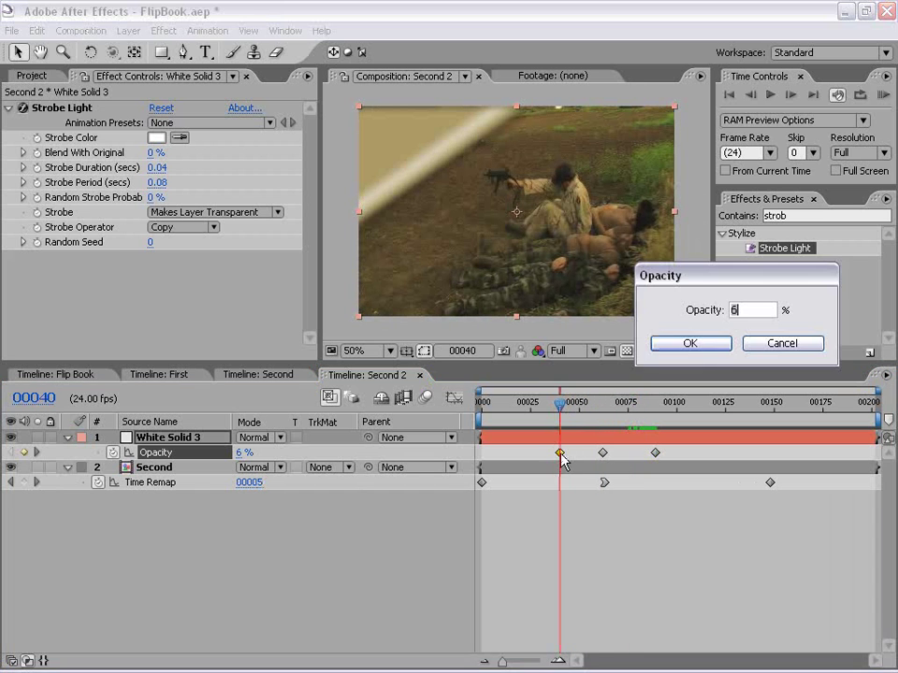
text(0)
click(690, 344)
drag(557, 411, 647, 411)
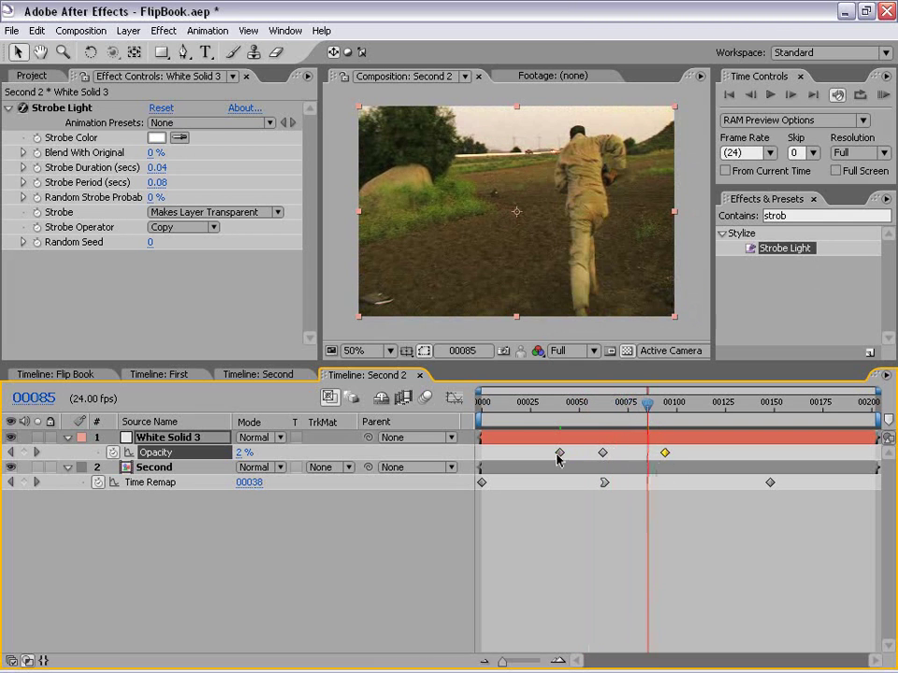
mouse_move(559, 454)
mouse_down()
mouse_move(497, 455)
mouse_move(576, 455)
mouse_up()
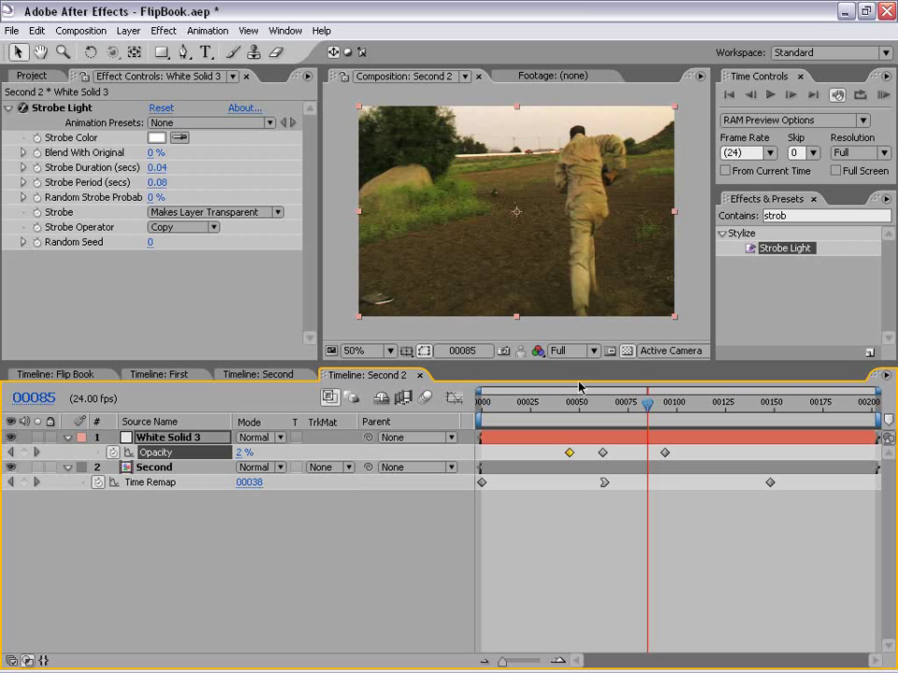
- Play a RAM preview of the Second 2 composition in a maximized viewer at 100% to examine the page flips and flicker
drag(482, 405, 548, 405)
click(533, 327)
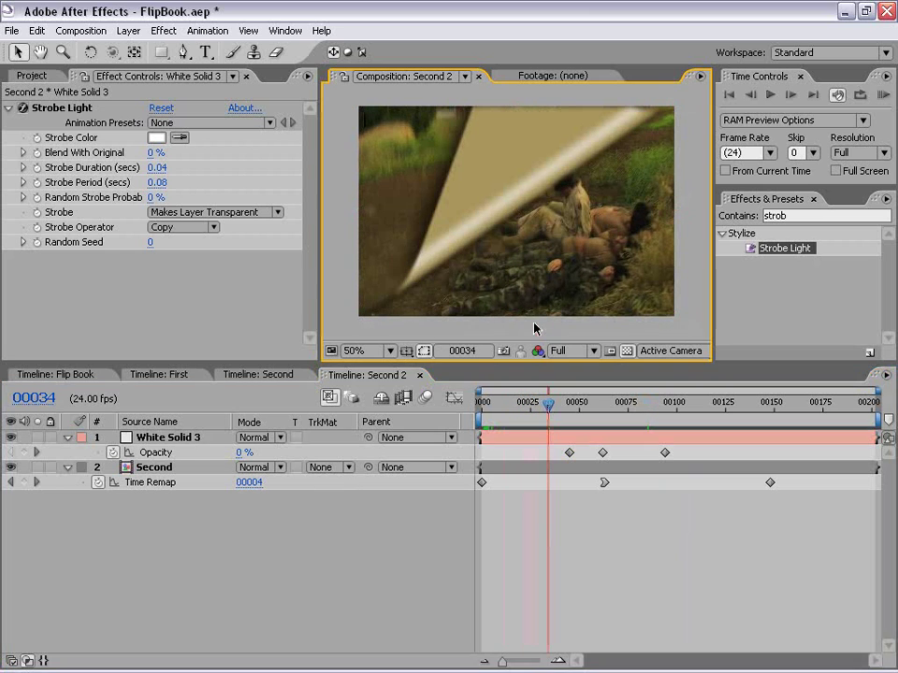
key(grave)
key(slash)
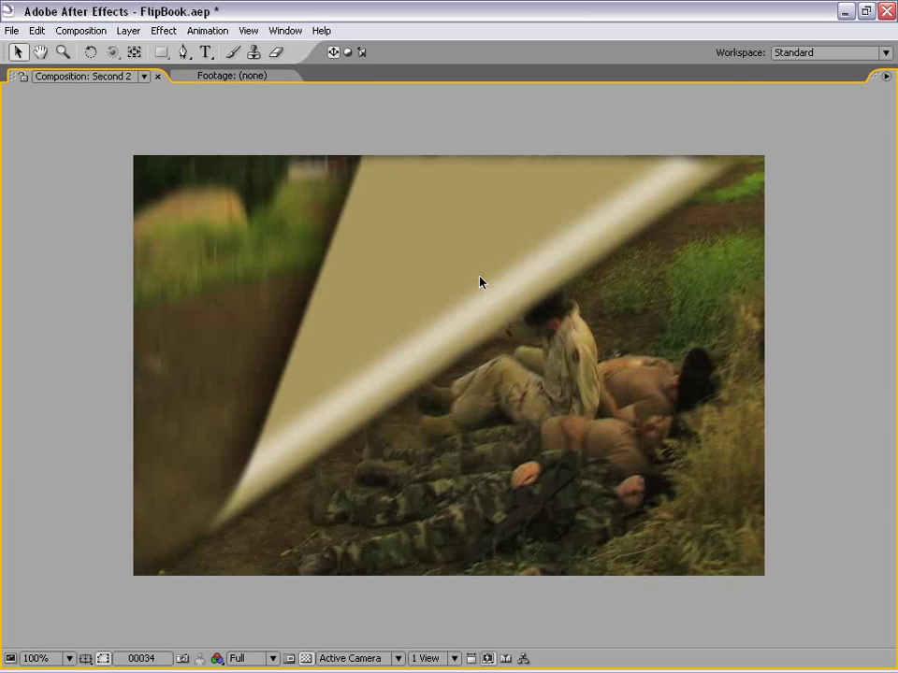
key(KP_0)
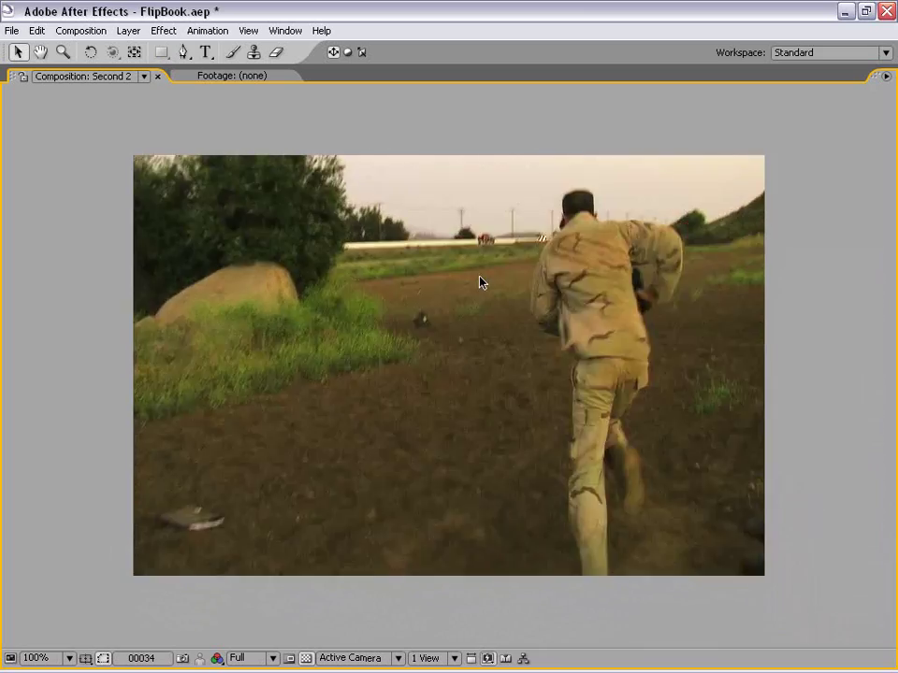
key(space)
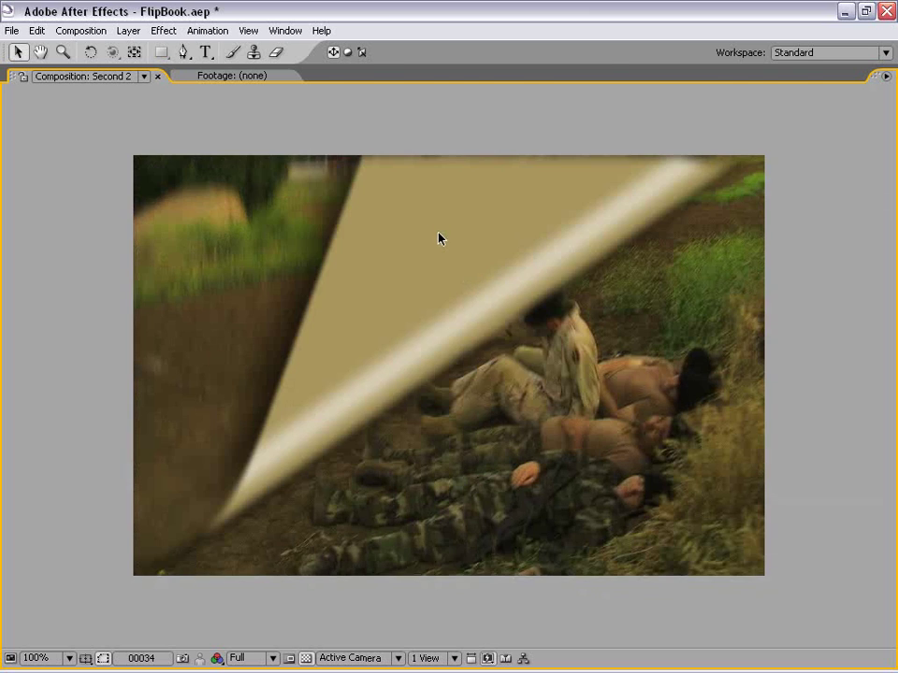
key(grave)
- Move the current time to frame 40 and set the white solid's blending mode to Add
drag(555, 413, 566, 412)
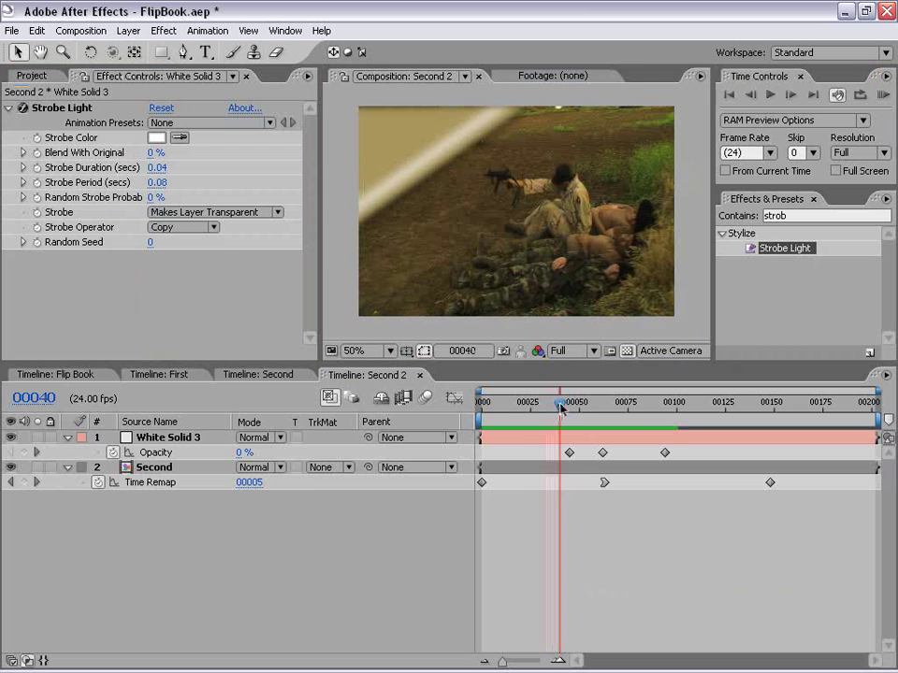
click(148, 442)
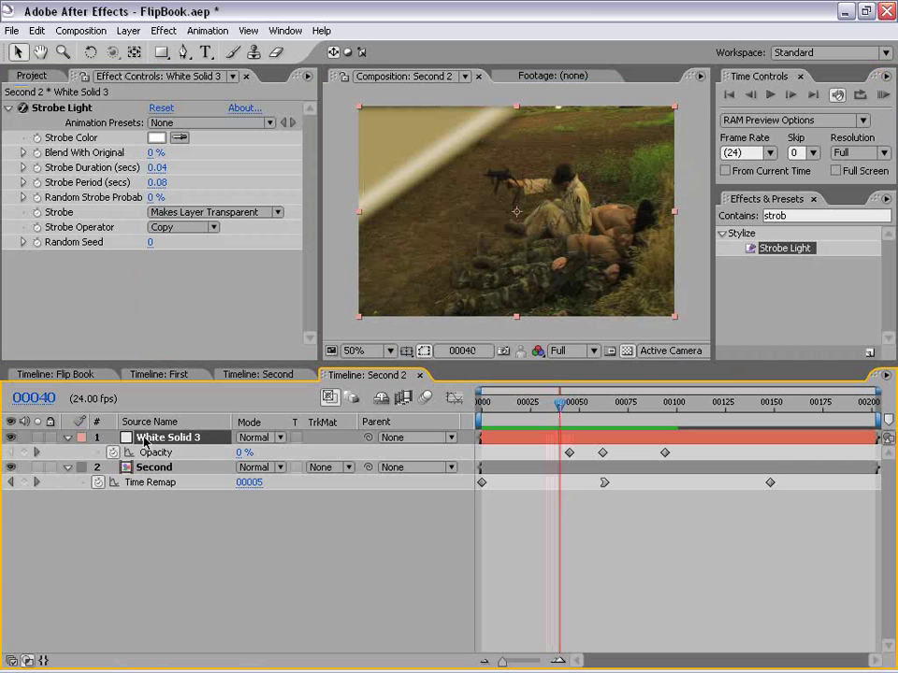
click(253, 438)
click(262, 318)
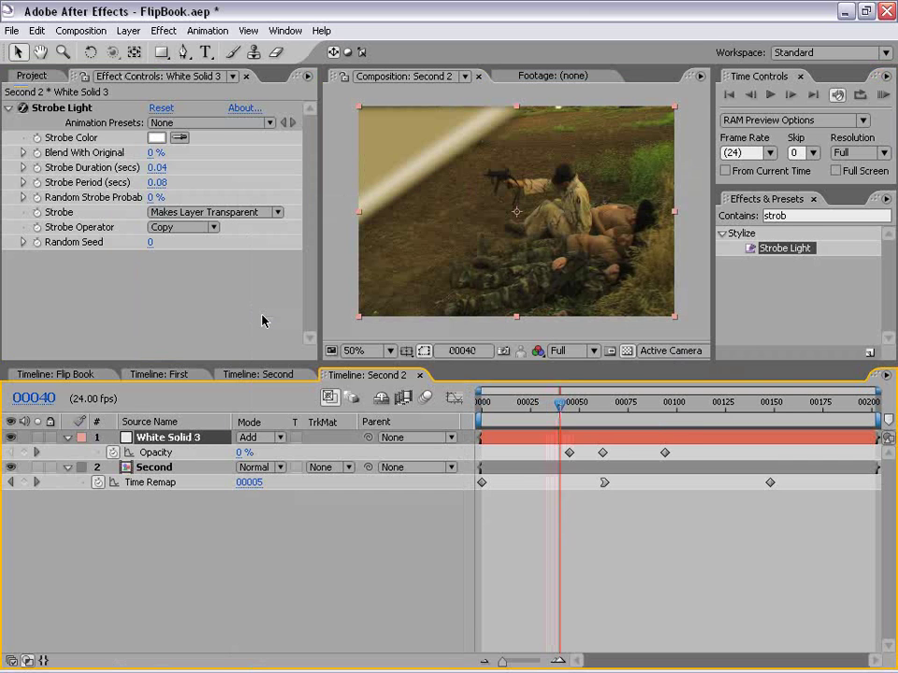
- In the First composition, set the upper Put Footage Here layer's Directional Blur Direction to -35°
click(169, 375)
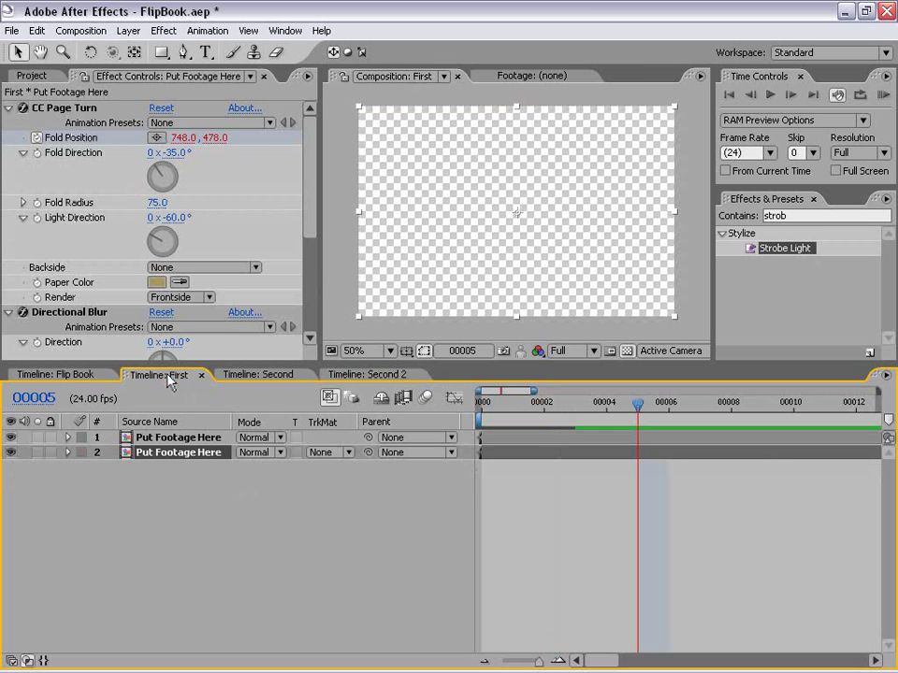
click(198, 439)
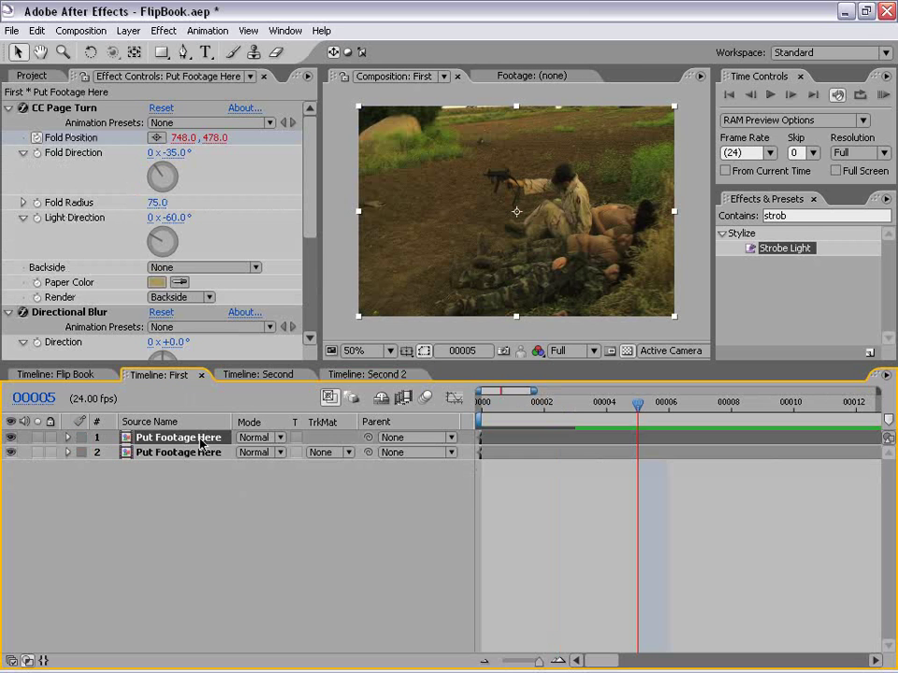
click(182, 475)
click(161, 440)
drag(313, 191, 177, 253)
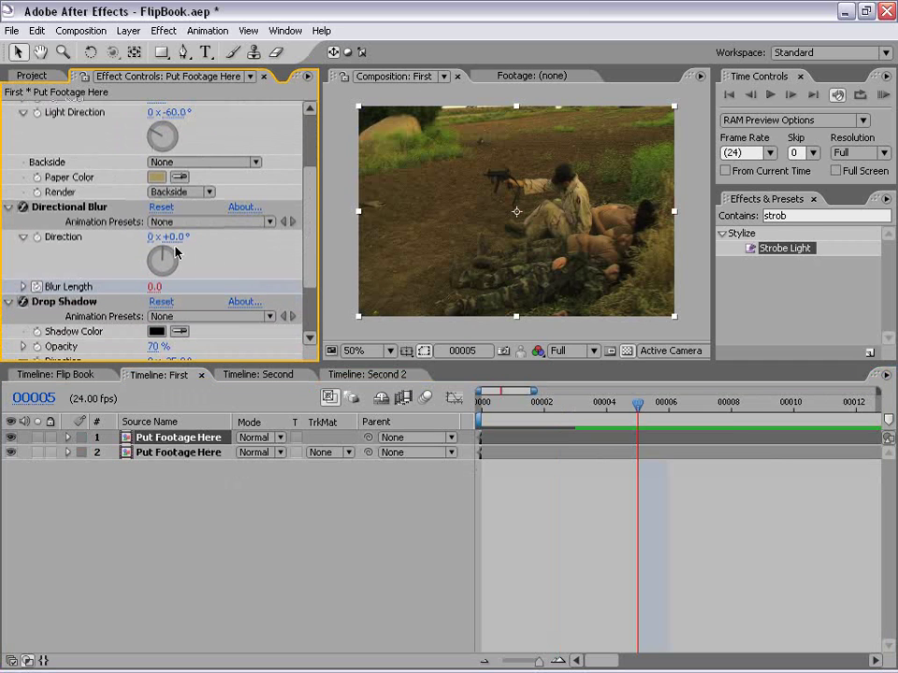
click(170, 239)
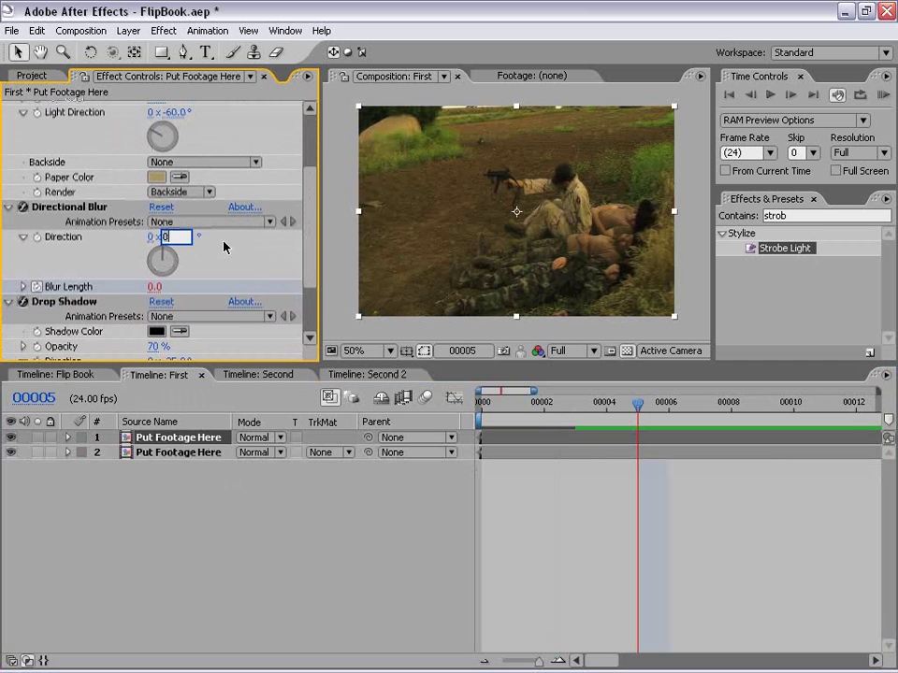
text(-35)
key(Return)
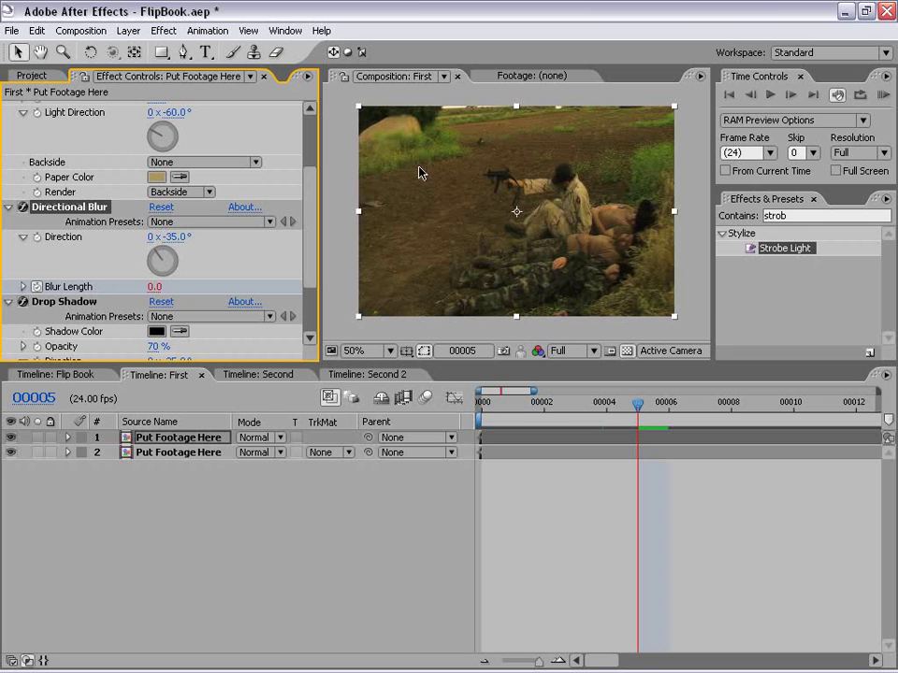
- Set the Directional Blur Direction of the lower Put Footage Here layer to -35° as well
click(162, 454)
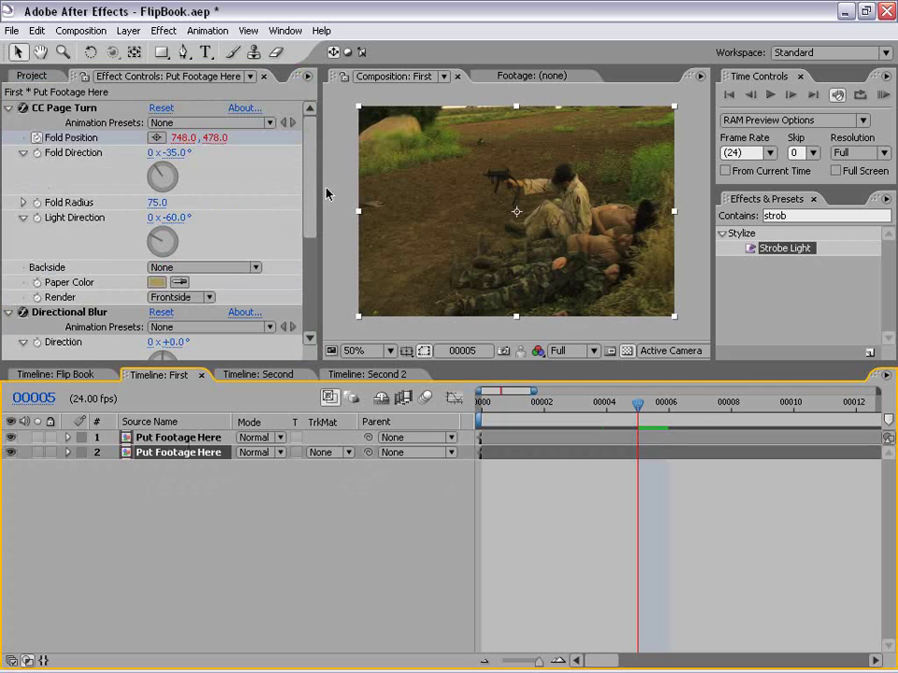
drag(316, 185, 314, 240)
click(177, 221)
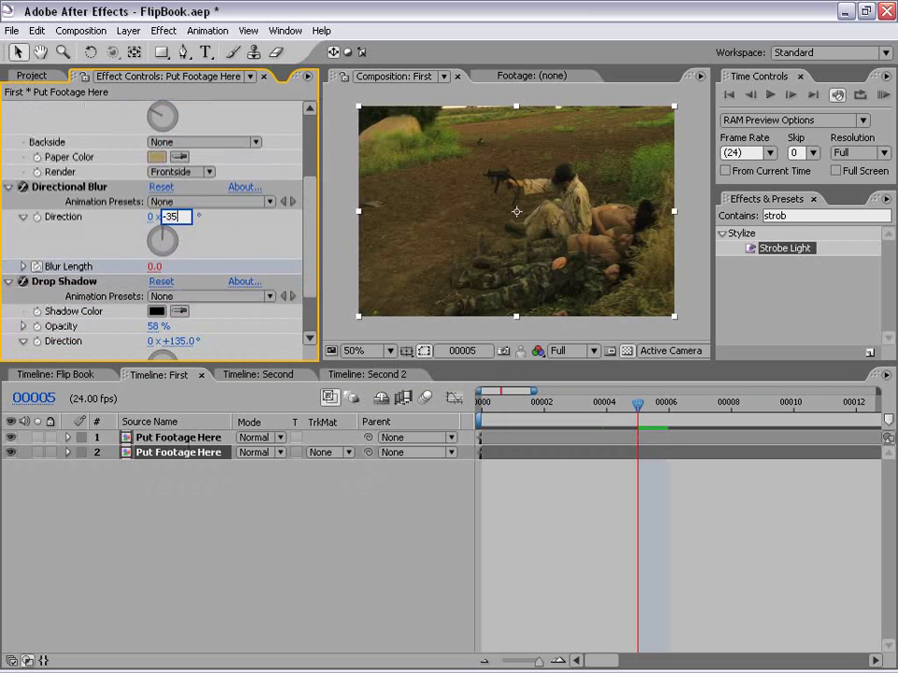
key(Return)
- Switch to the Flip Book composition and return the current time to frame 0
click(400, 374)
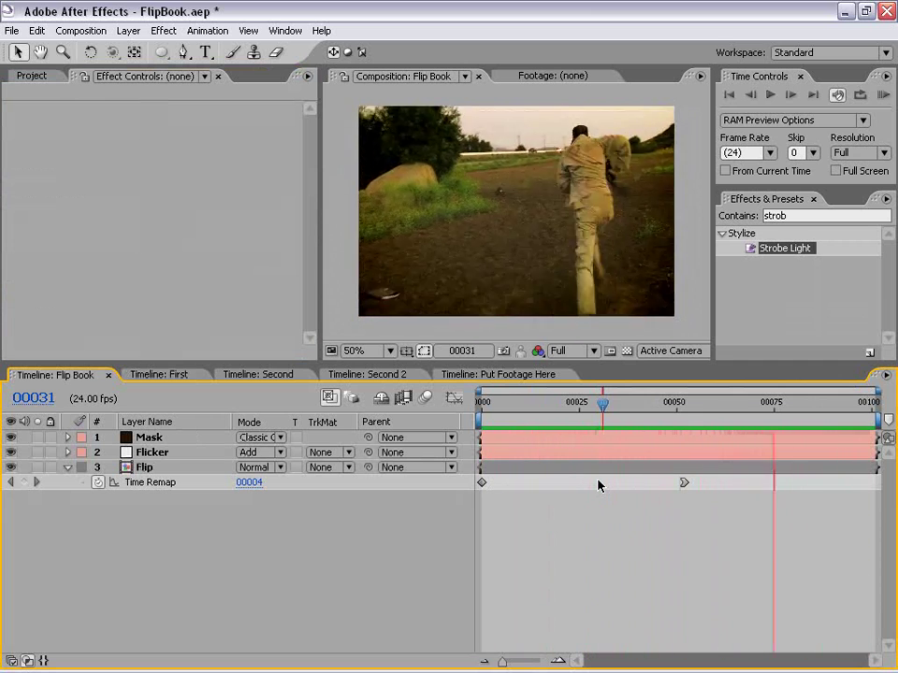
key(Home)
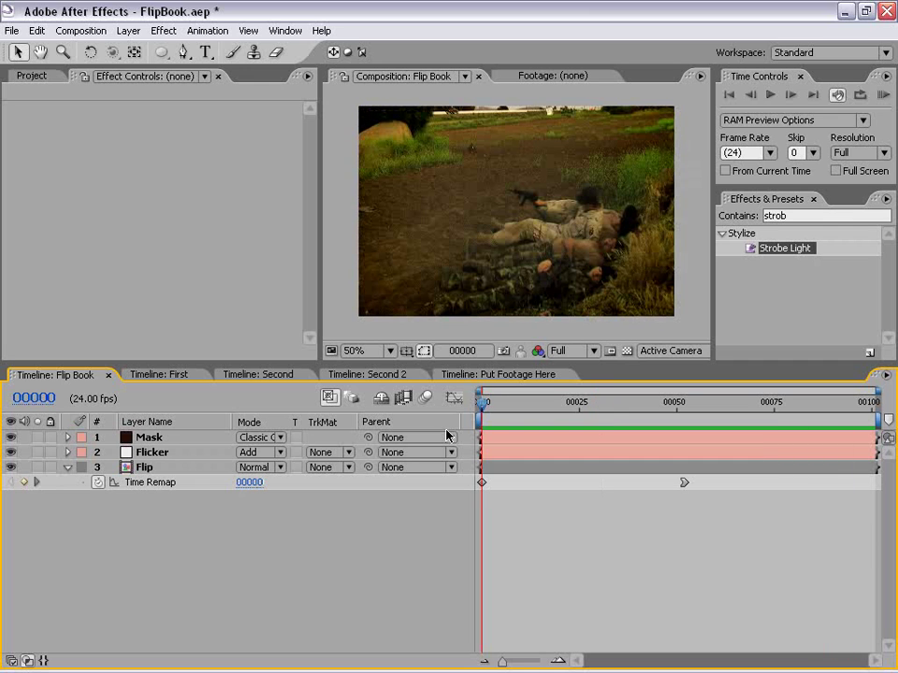